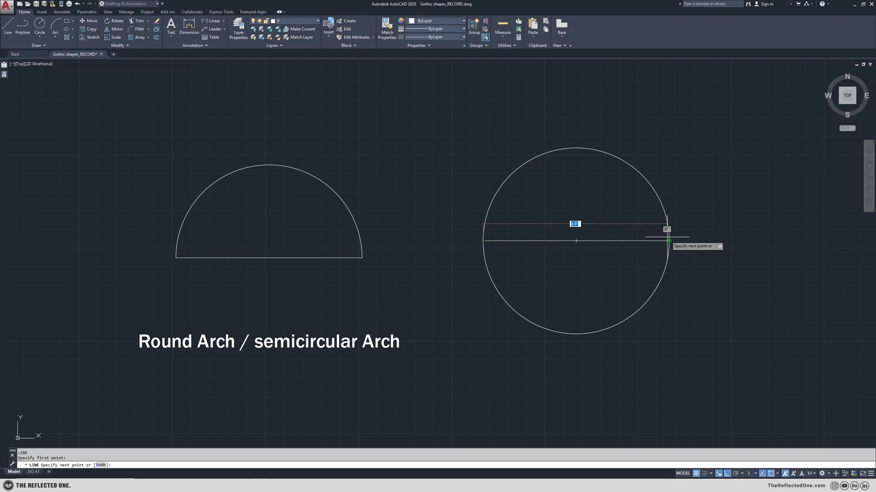
Complete the circle's horizontal diameter line, trim away the circle's lower half, and remove the leftover arc piece
click(669, 239)
key(Return)
text(tr)
key(Return)
key(Return)
drag(699, 263, 520, 341)
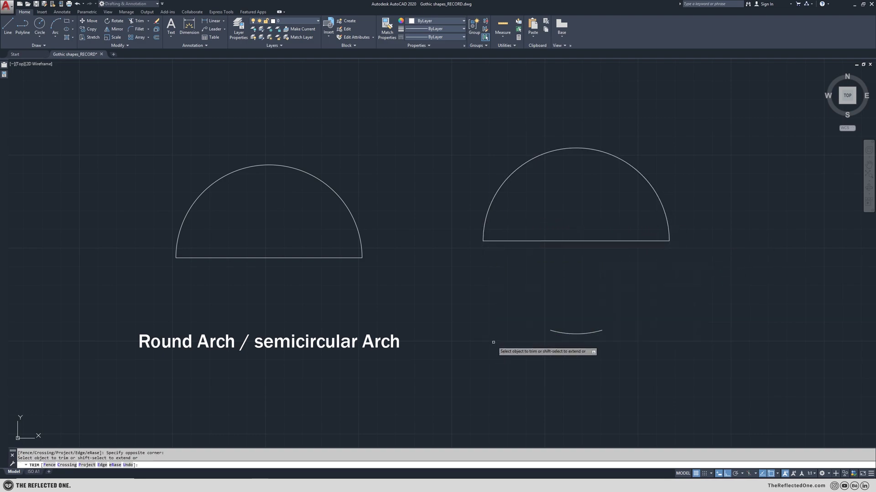
key(Escape)
drag(538, 312, 736, 385)
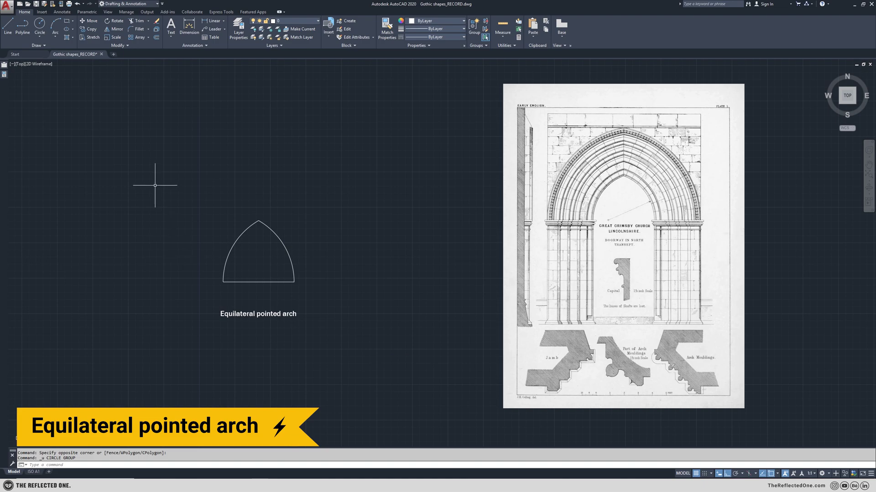
Draw a circle with radius 5 in the empty space beside the equilateral pointed arch
click(40, 27)
click(473, 253)
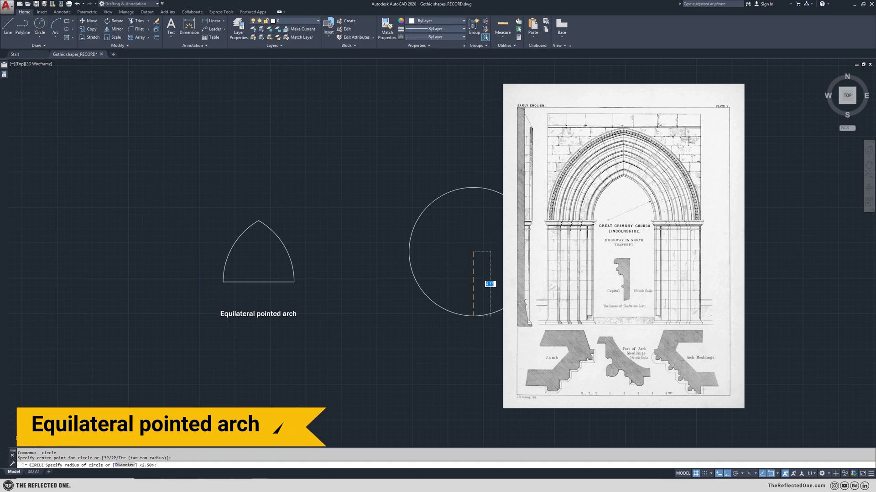
text(5)
key(Return)
Copy the circle to the right by its radius, using its left quadrant as base point and its centre as destination
click(510, 314)
click(470, 285)
text(co)
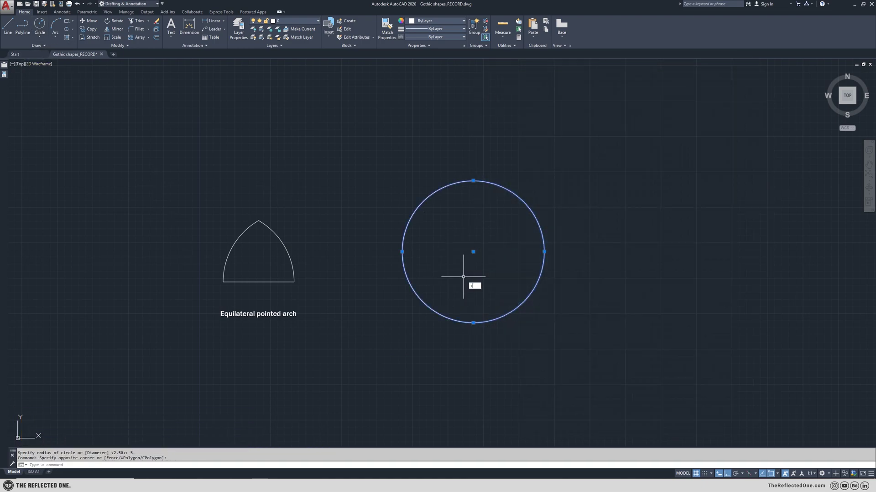
key(Return)
click(401, 252)
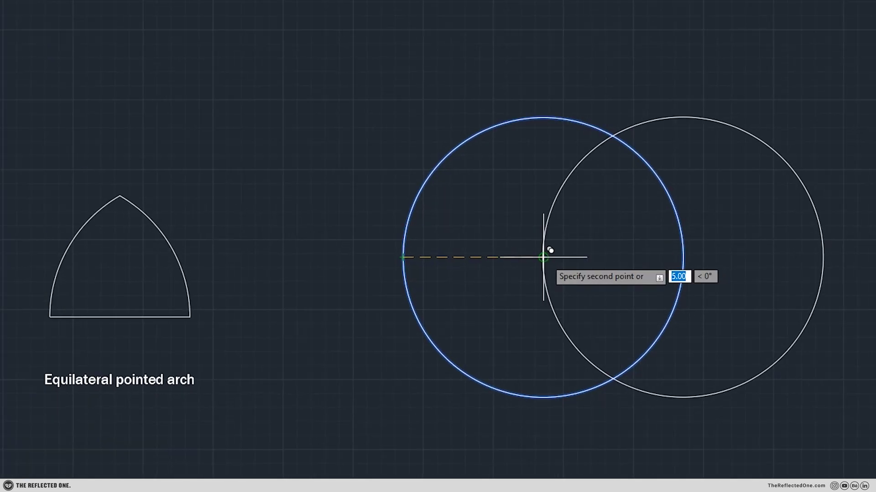
click(472, 253)
Draw a horizontal line between the centres of the two overlapping circles
text(l)
key(Return)
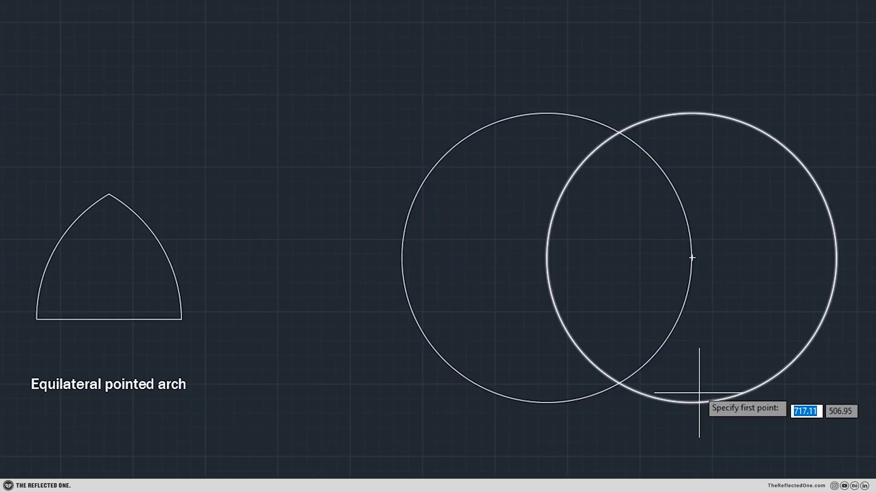
click(541, 251)
click(693, 257)
key(Return)
Trim both circles down to the pointed arch above the centre line and remove the leftover arc fragments
text(tr)
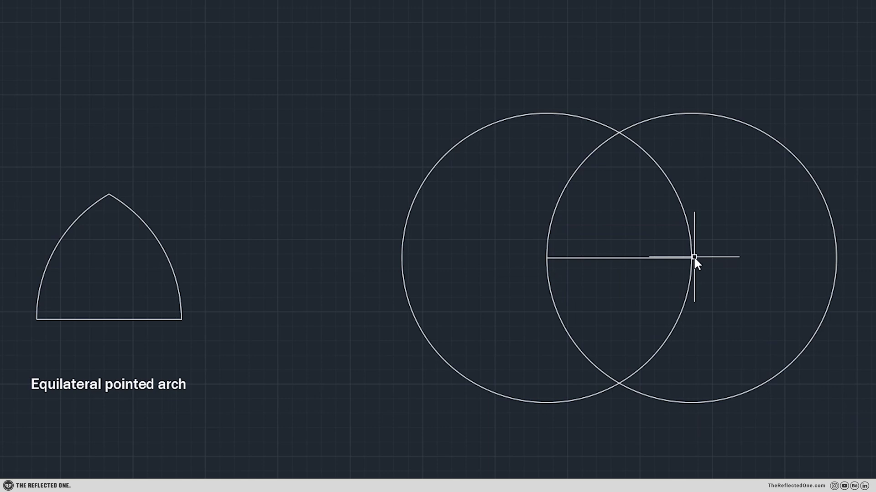
key(Return)
key(Return)
click(748, 90)
click(785, 192)
click(804, 478)
click(560, 360)
click(463, 446)
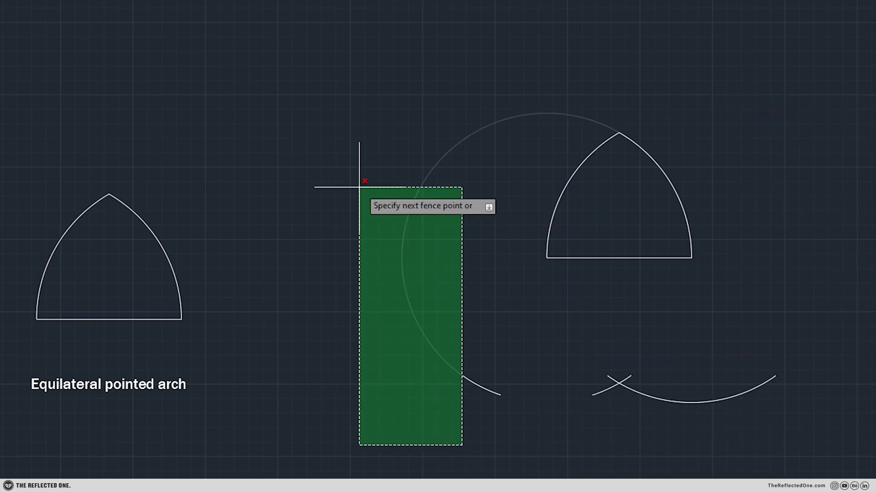
click(359, 186)
click(331, 294)
click(873, 477)
key(Return)
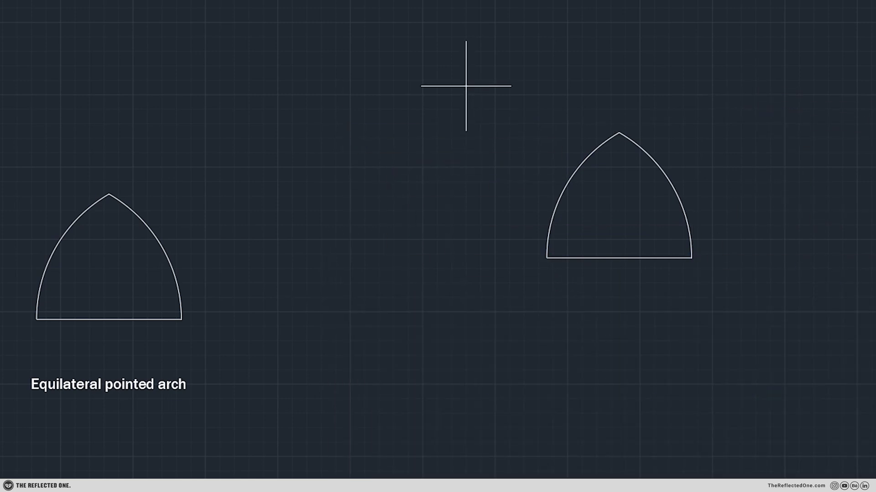
Move the finished pointed arch horizontally to the left, closer to the labelled reference arch
click(465, 83)
click(813, 328)
text(m)
key(Return)
click(666, 338)
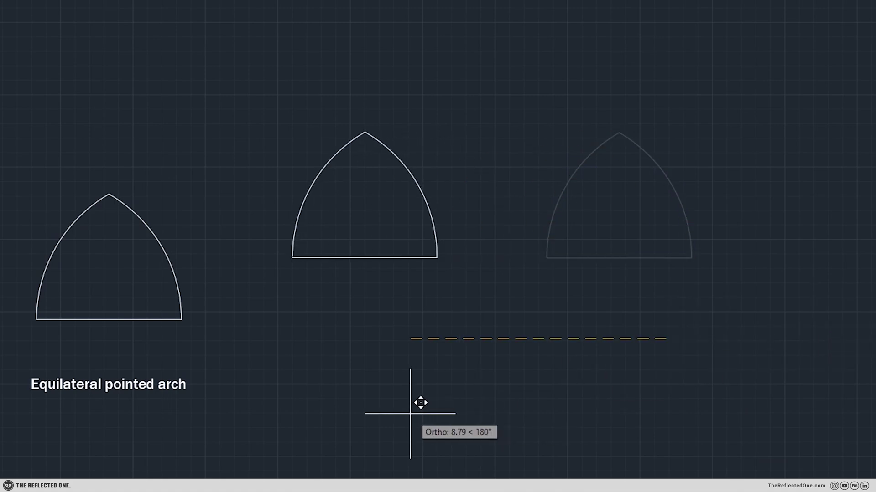
click(357, 395)
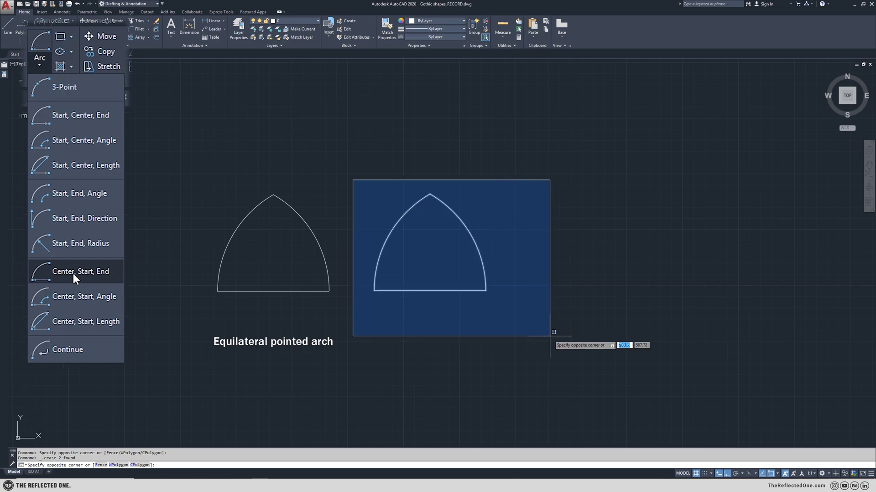
Copy the base line of the constructed pointed arch horizontally to the empty space on its right
click(533, 329)
key(Escape)
click(451, 325)
click(422, 267)
click(422, 297)
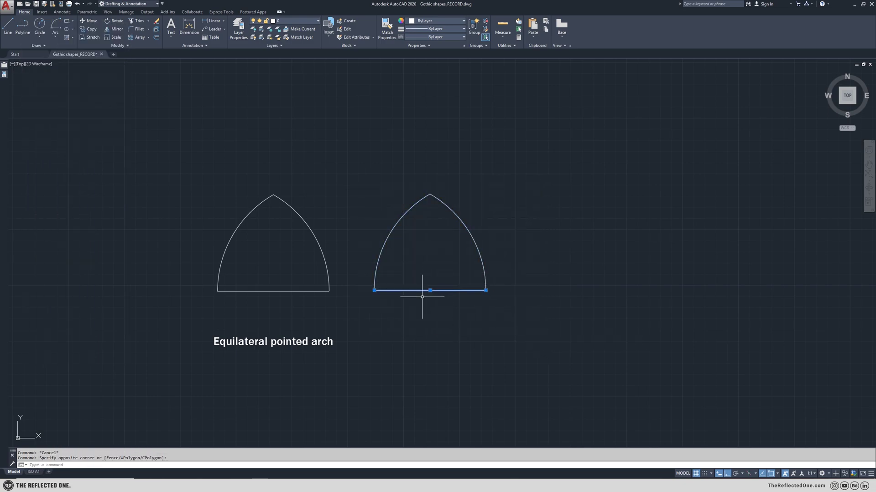
text(co)
key(Return)
click(425, 318)
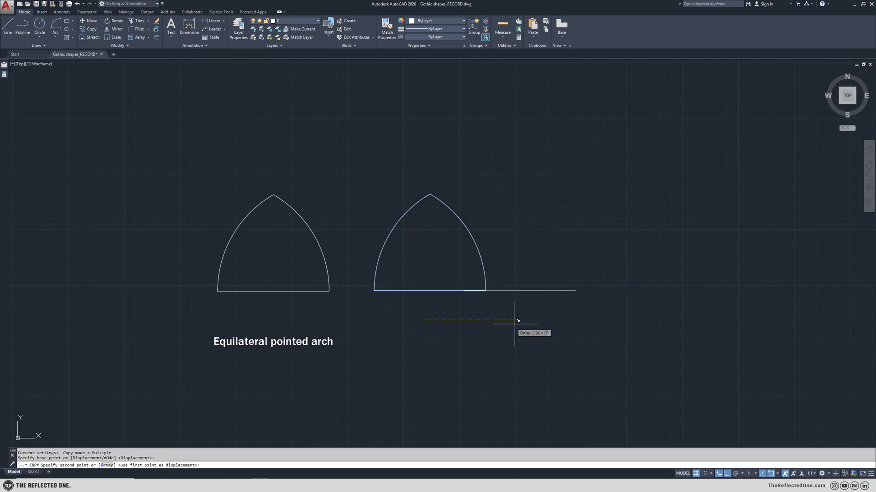
click(598, 330)
key(Escape)
Draw a Center, Start, End quarter arc centred on the copied line's left end and starting at its right end
click(56, 37)
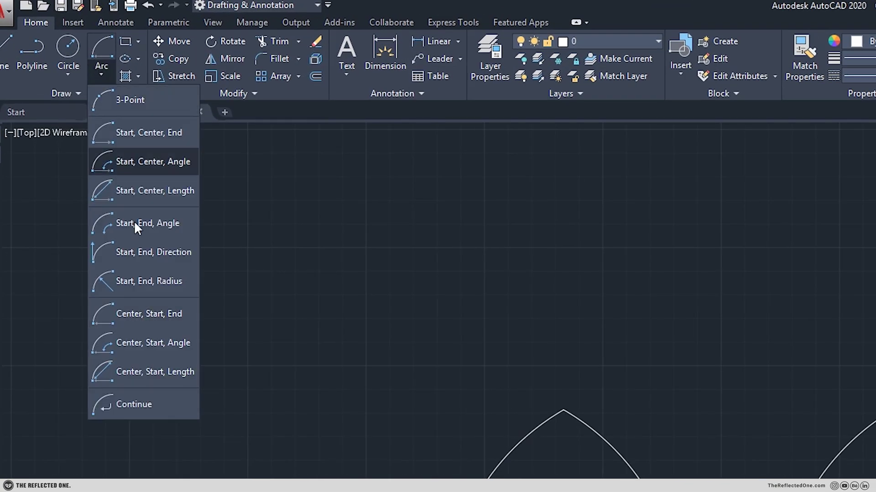
click(139, 314)
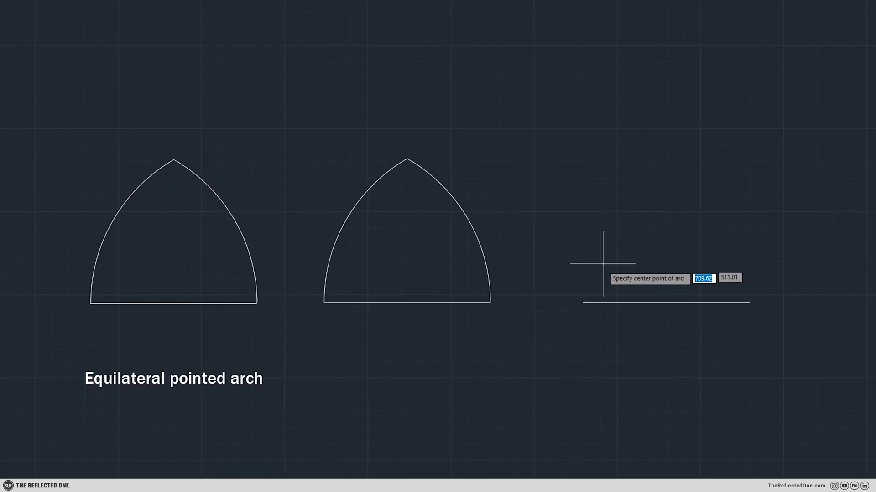
click(583, 302)
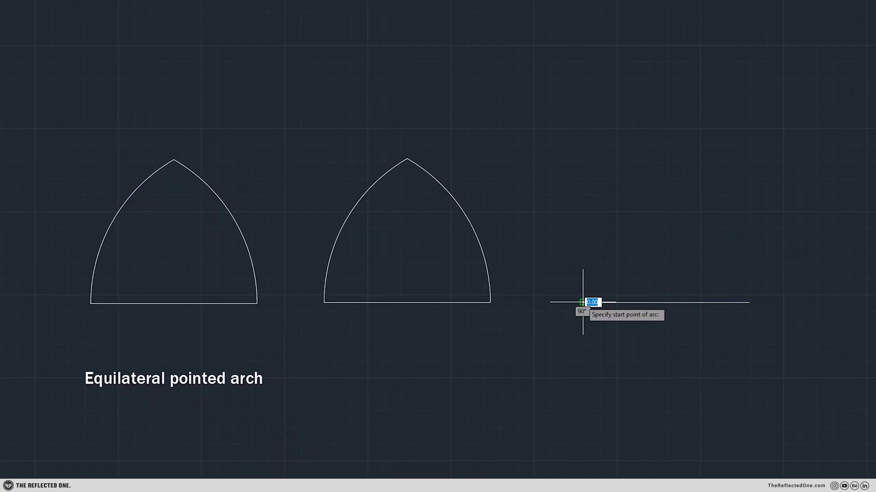
click(750, 302)
click(574, 180)
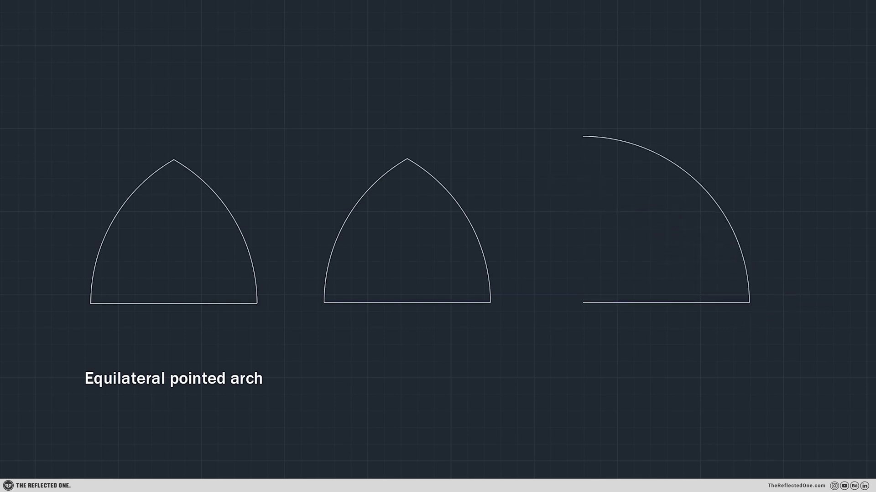
Draw the opposing quarter arc centred on the line's right end, starting at its left end, with the arc direction reversed
key(space)
click(750, 302)
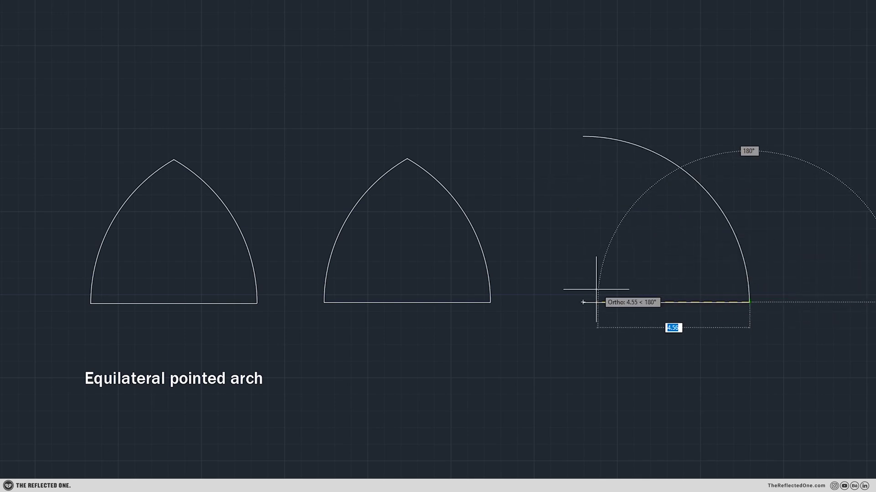
click(593, 291)
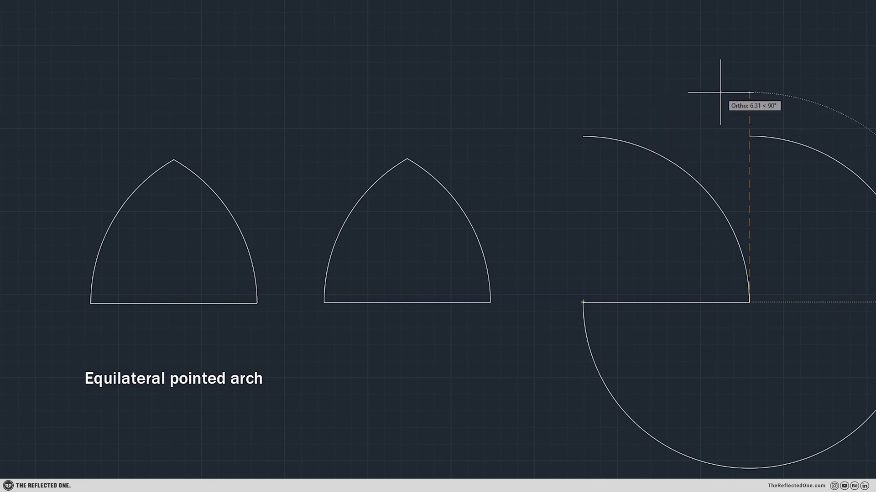
key(ctrl)
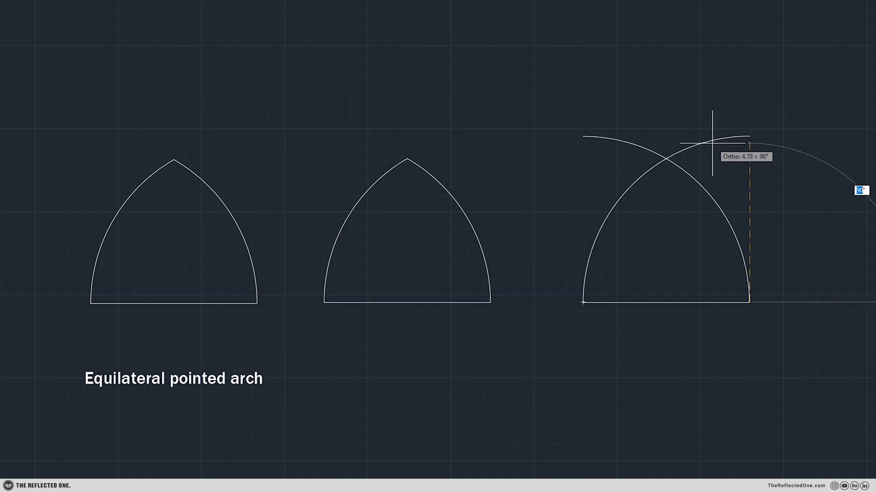
click(713, 143)
Trim both arcs above their intersection to leave the equilateral pointed arch
text(tr)
key(space)
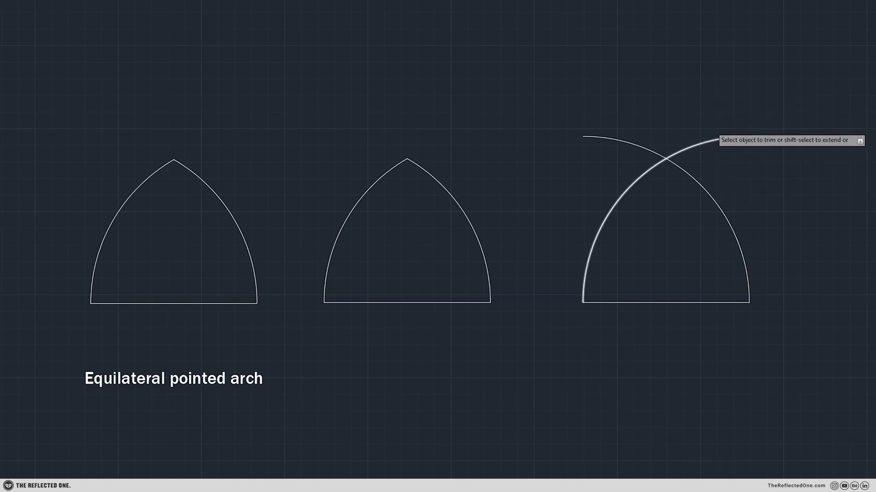
click(711, 126)
click(755, 161)
click(600, 111)
click(551, 149)
key(space)
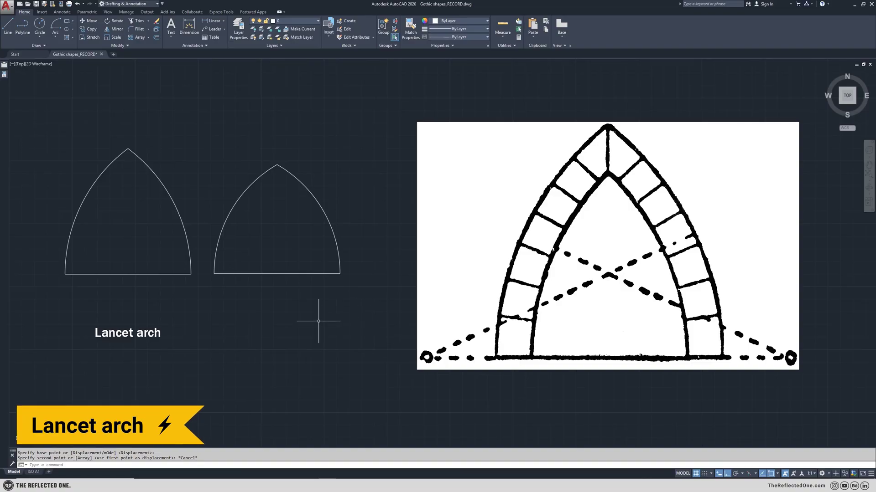
Copy the base line of the equilateral arch beside the lancet arch horizontally to the empty space on the right
drag(320, 318, 271, 266)
text(co)
key(space)
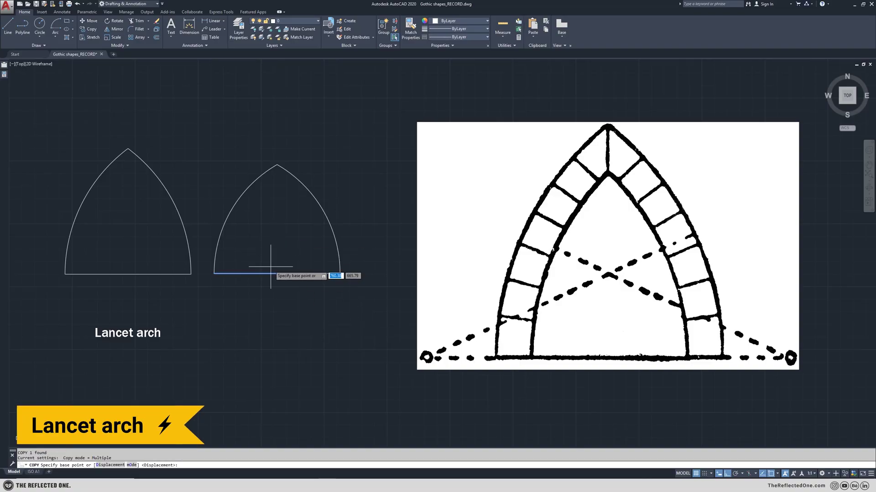
click(276, 306)
click(464, 304)
key(Escape)
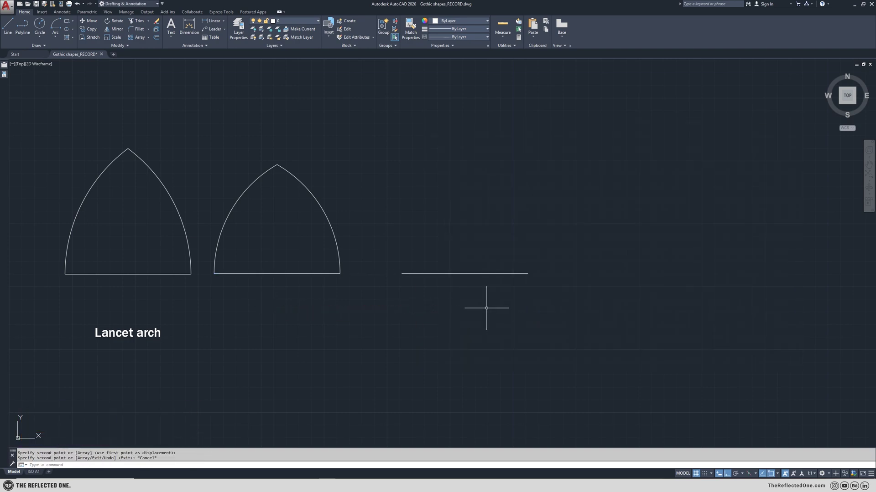
Divide the copied base line into 4 segments and select it to show the division points
text(div)
key(Return)
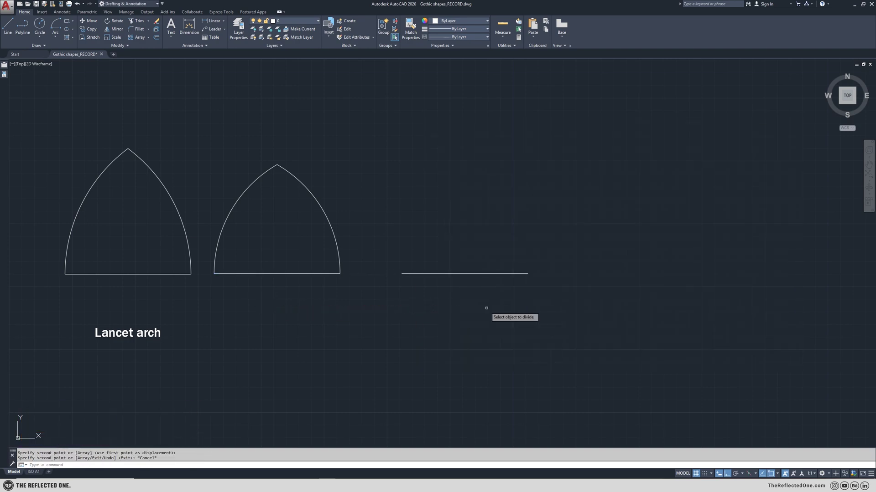
click(470, 274)
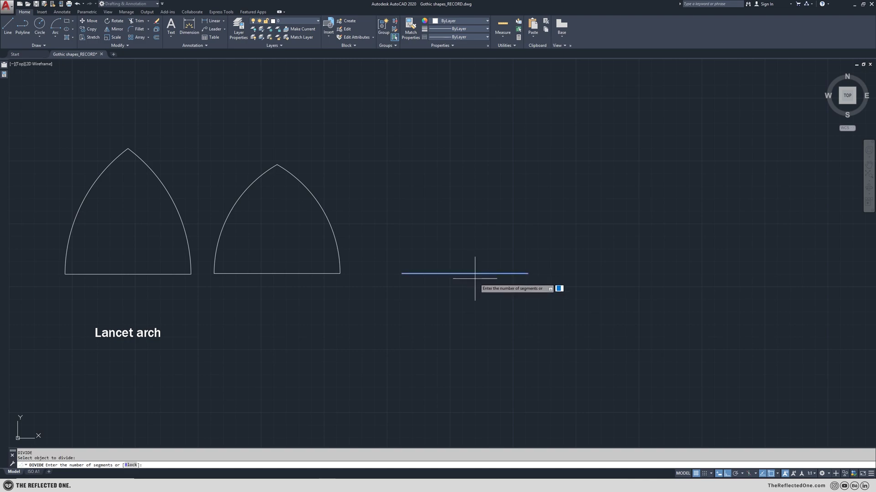
text(4)
key(Return)
click(385, 235)
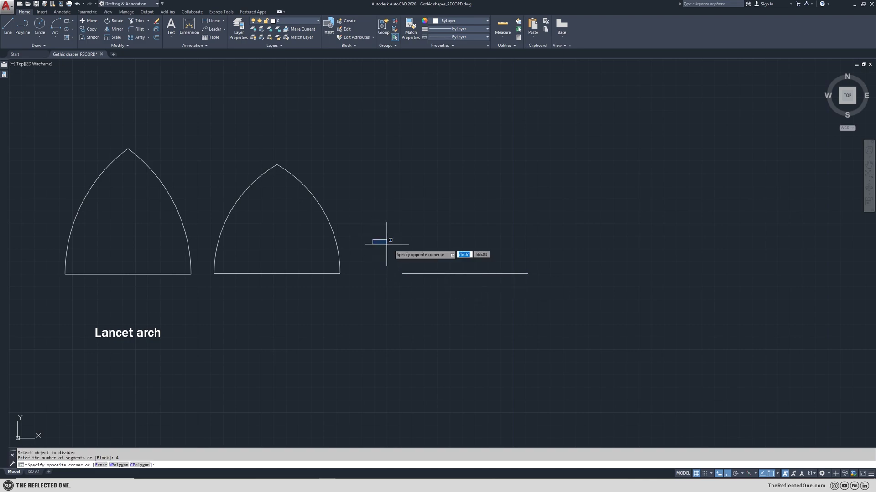
click(638, 334)
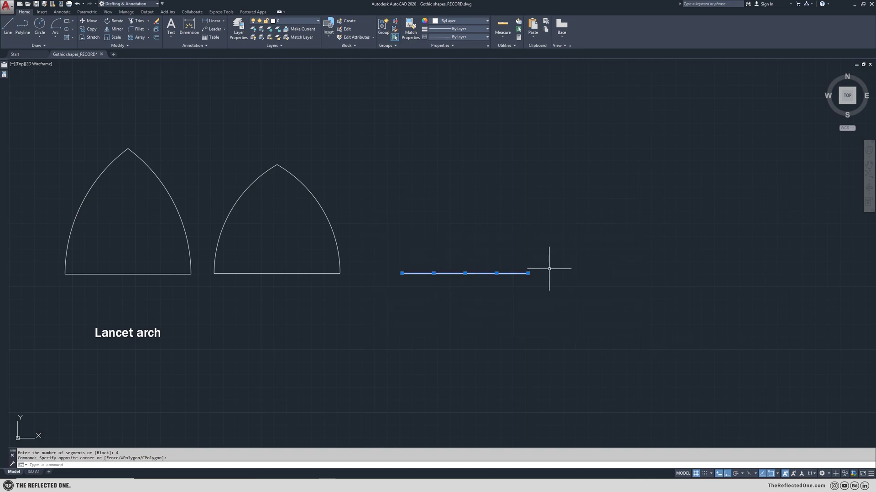
Extend the base line outward with a 1.25-long horizontal line at each end
text(l)
key(Return)
click(496, 273)
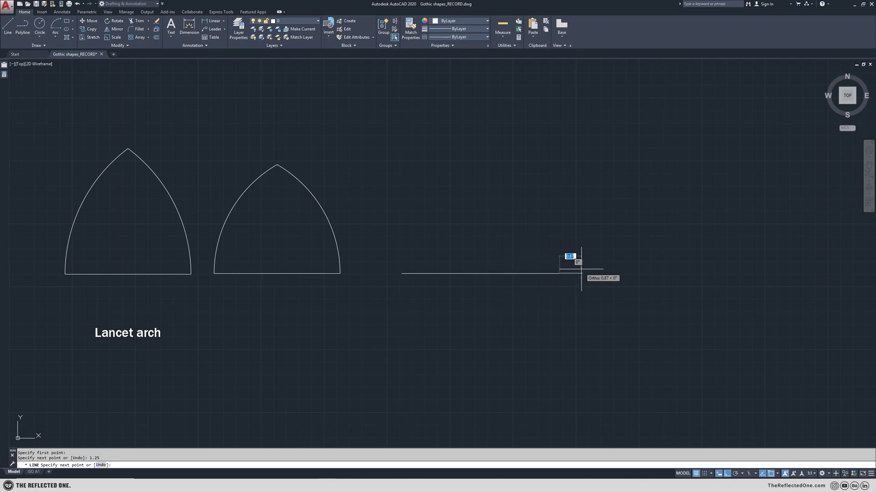
key(Escape)
key(Return)
click(402, 274)
text(1.2)
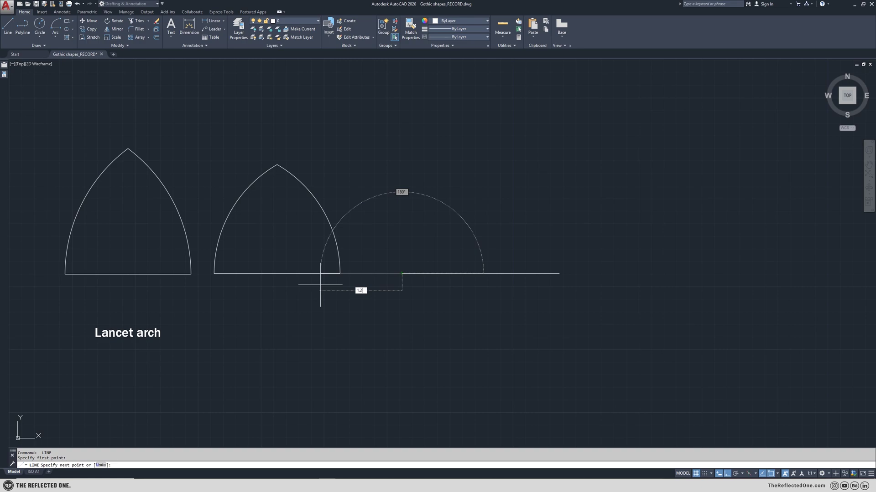
text(5)
key(Return)
key(Escape)
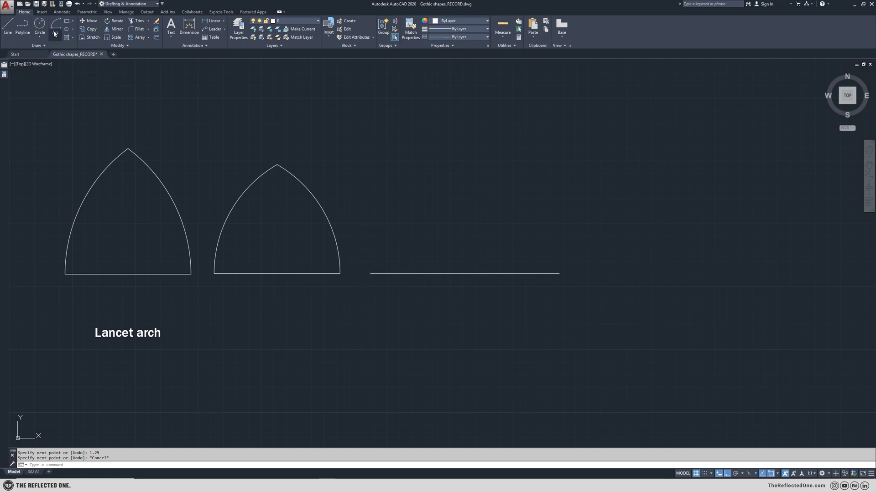
Draw a Center, Start, End quarter arc centred on the left extension's outer end, starting at the original base line's right end
click(56, 37)
click(73, 149)
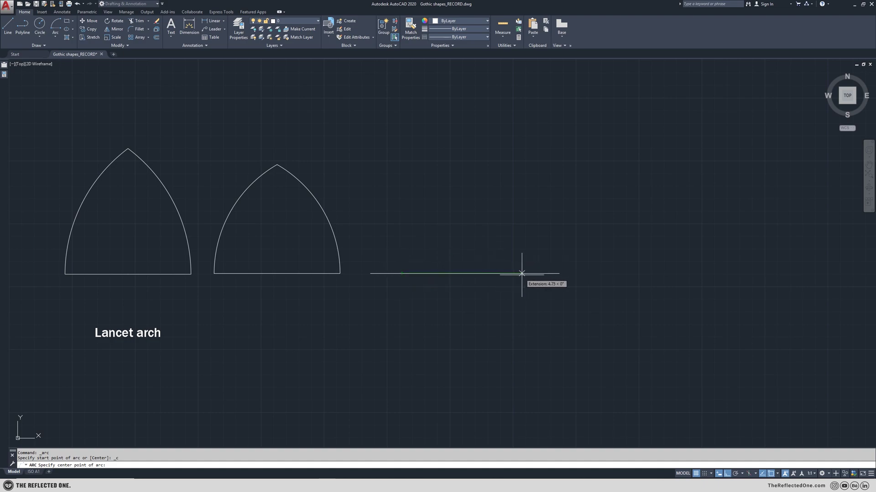
click(370, 274)
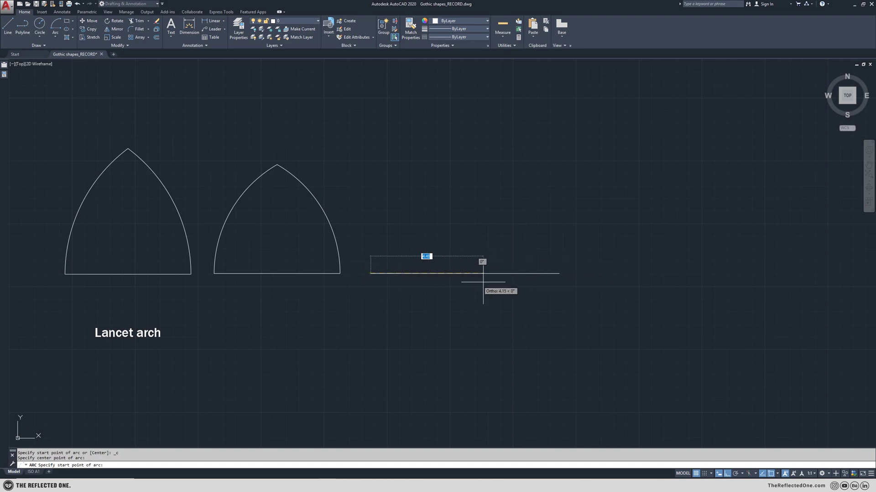
click(527, 274)
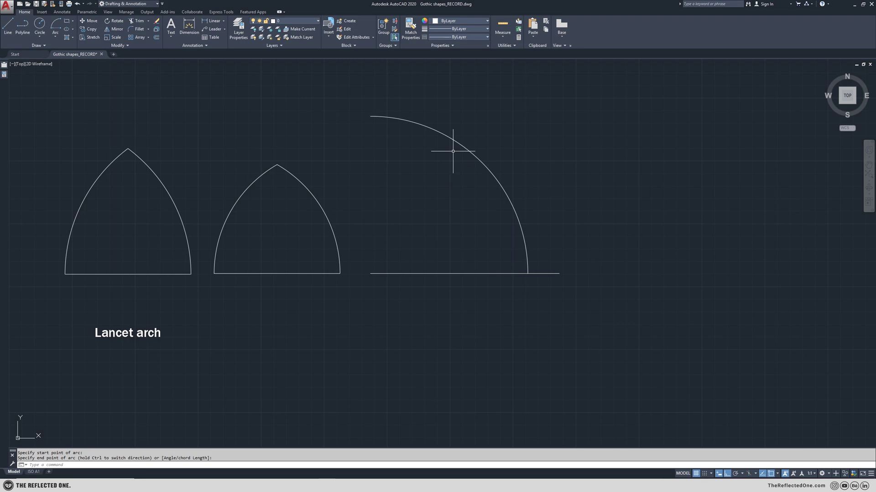
Mirror the quarter arc about the vertical axis through the base line's midpoint, keeping the source arc
click(423, 169)
text(m)
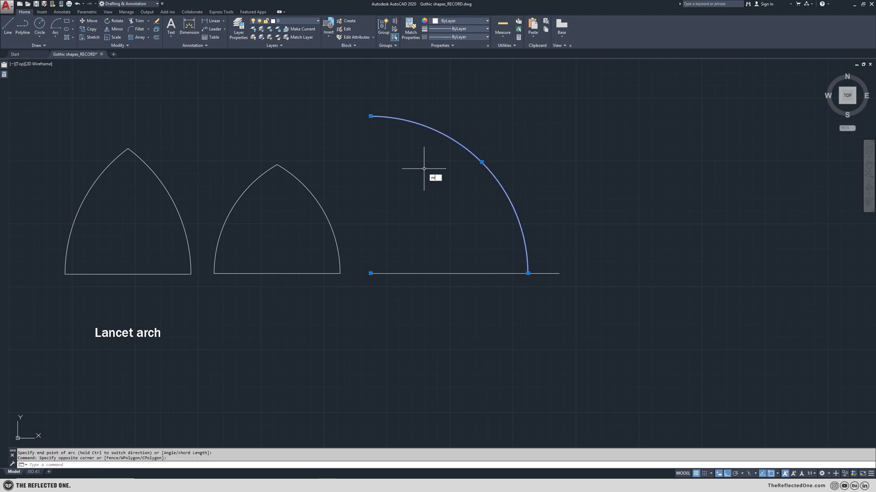
text(i)
key(Return)
click(465, 273)
click(458, 201)
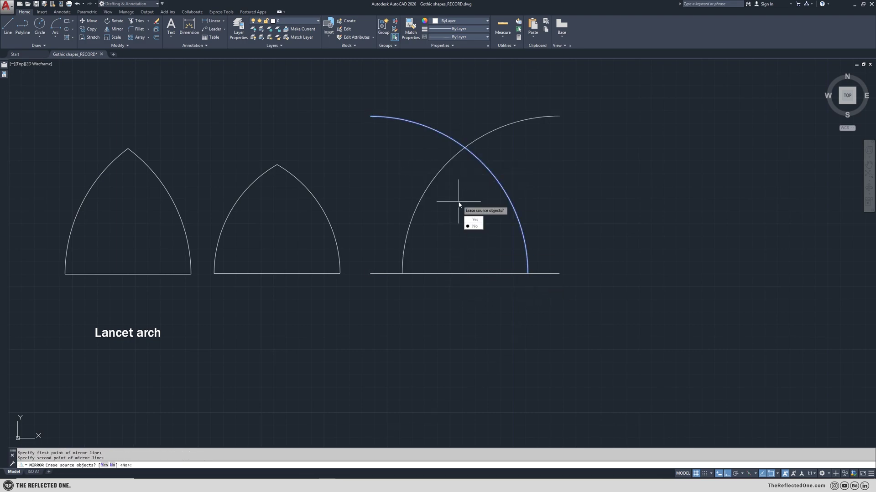
key(Return)
Trim away the parts of both arcs that extend above their crossing point
text(tr)
key(Return)
click(348, 82)
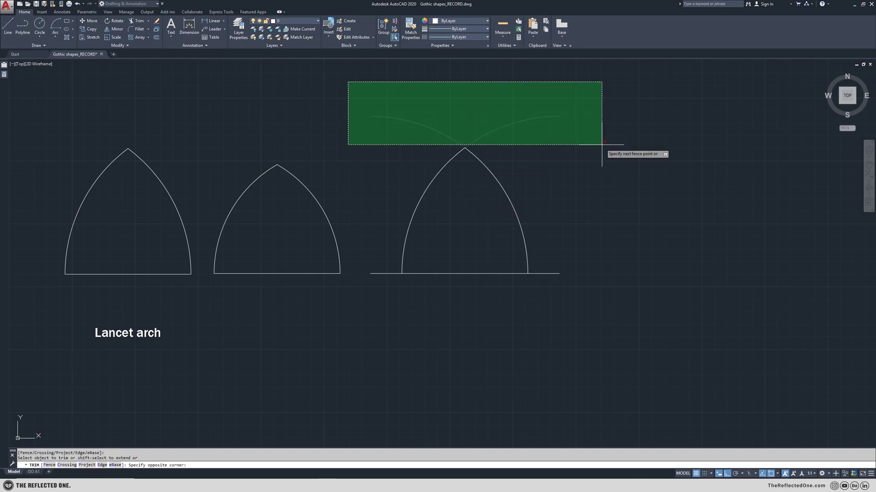
click(602, 145)
key(Escape)
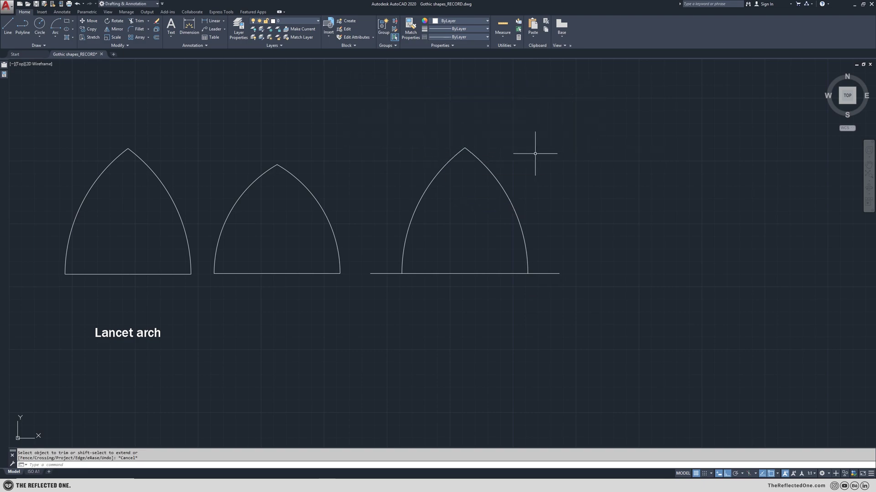
Select the base line extensions outside the new pointed arch
click(545, 285)
click(403, 285)
click(379, 258)
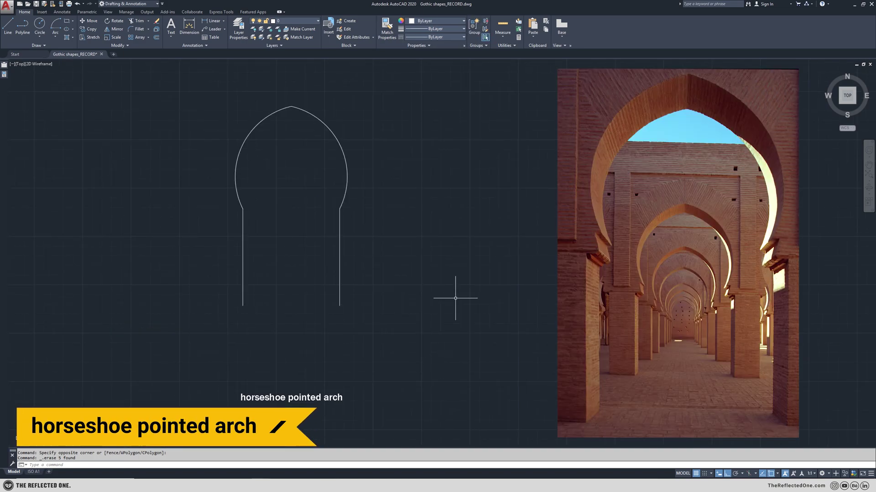
Draw a horizontal line of length 5 in the empty space beside the horseshoe pointed arch
scroll(456, 299, down, 3)
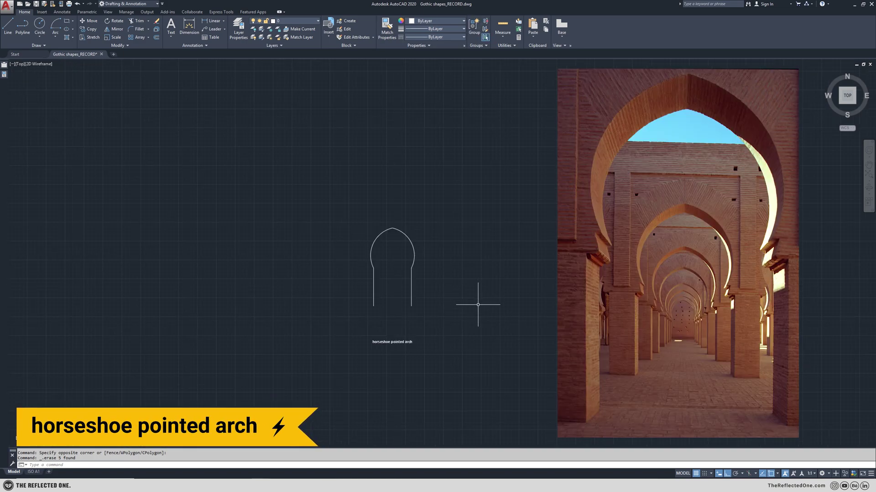
middle_drag(478, 307, 330, 298)
text(l)
key(Return)
click(448, 249)
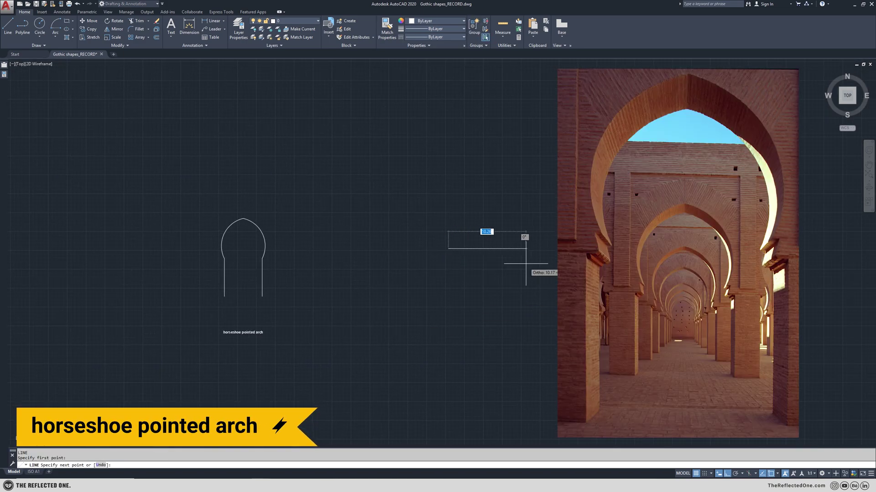
text(5)
key(Return)
key(Escape)
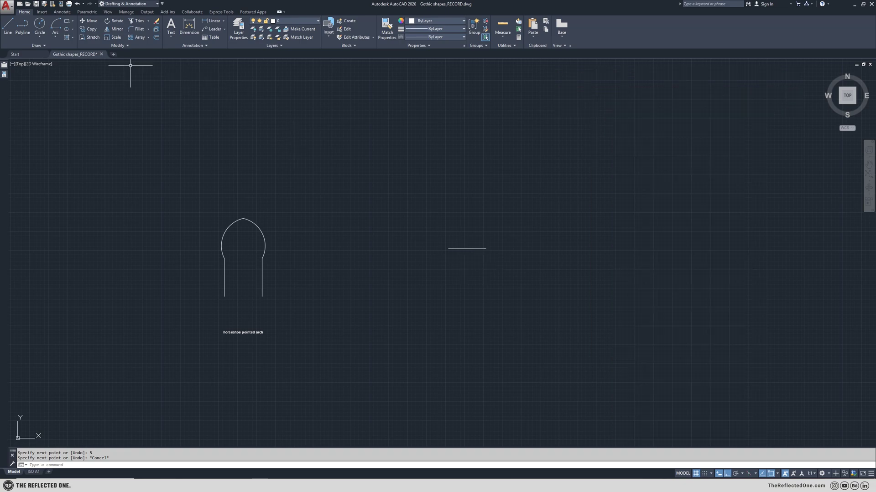
Draw two circles of radius 5, one centred on each end of the short horizontal line
click(40, 25)
click(486, 248)
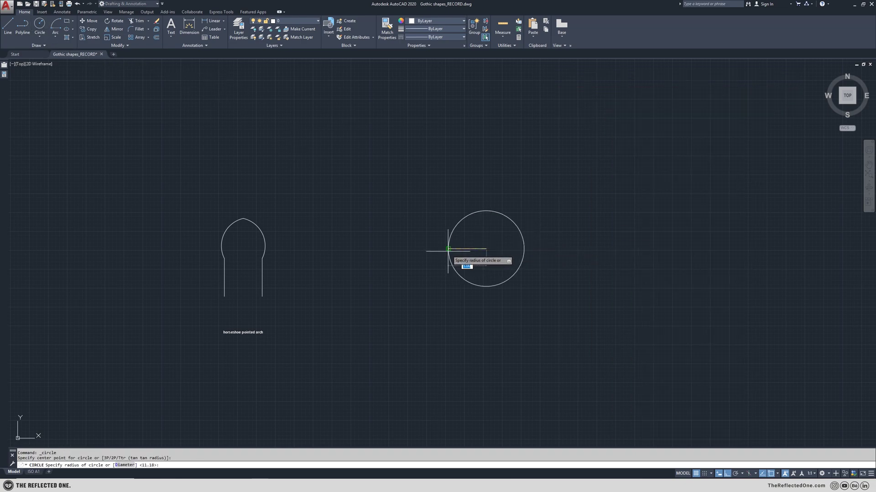
click(448, 250)
key(Return)
click(448, 248)
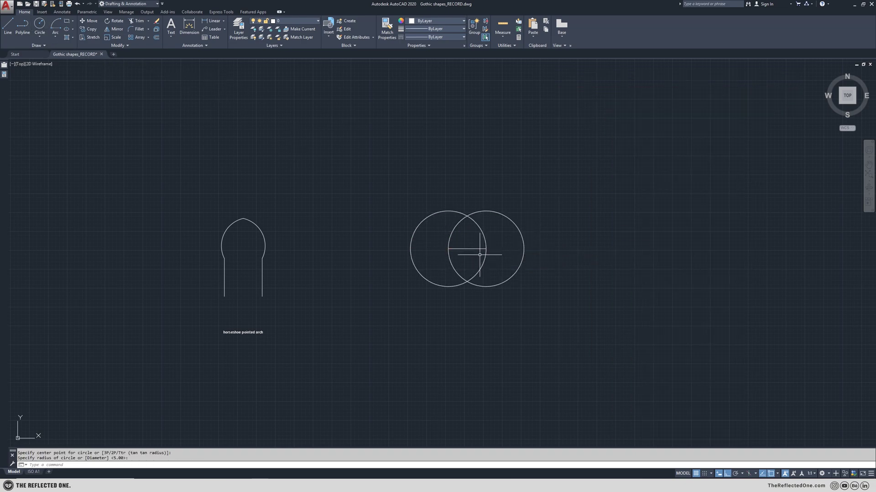
key(Escape)
Draw two large circles centred on the small circles' top quadrants, each passing through the other small circle's outer side quadrant
click(777, 474)
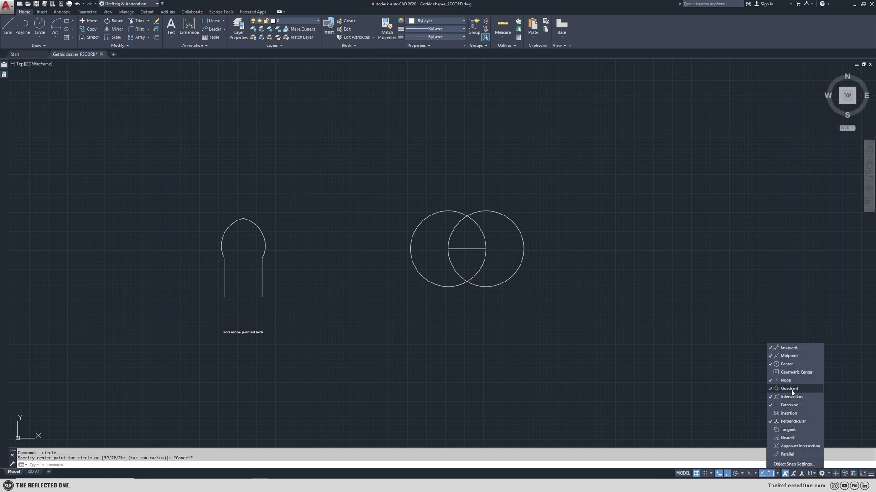
key(Escape)
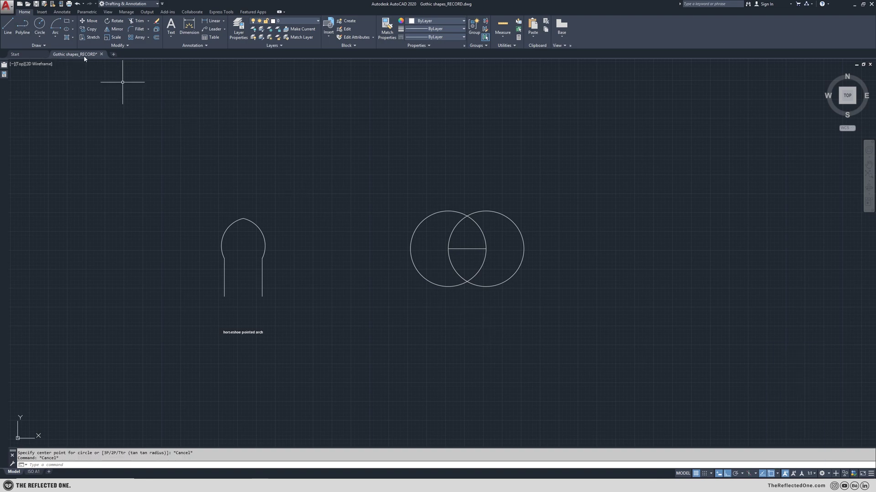
click(46, 26)
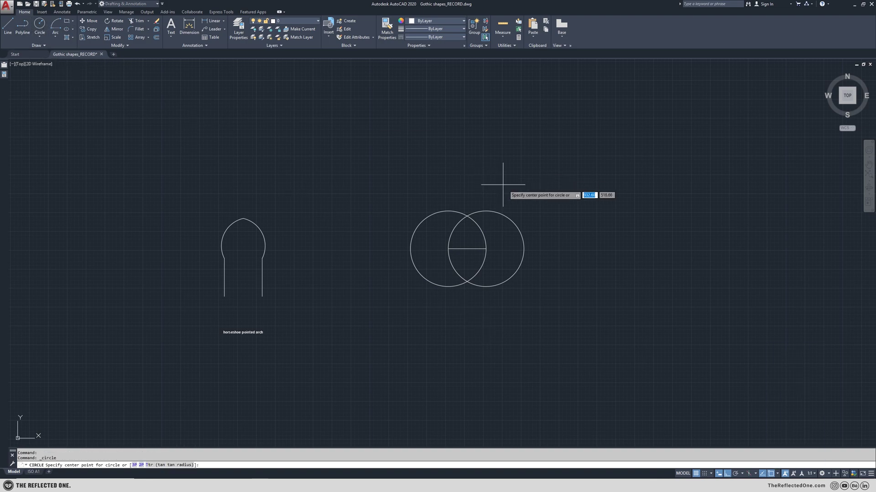
click(486, 211)
click(410, 250)
key(Return)
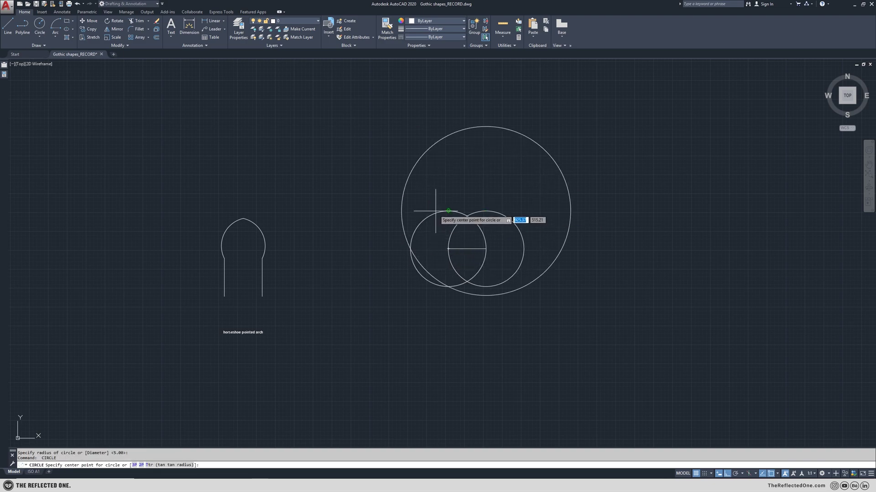
click(447, 210)
click(525, 251)
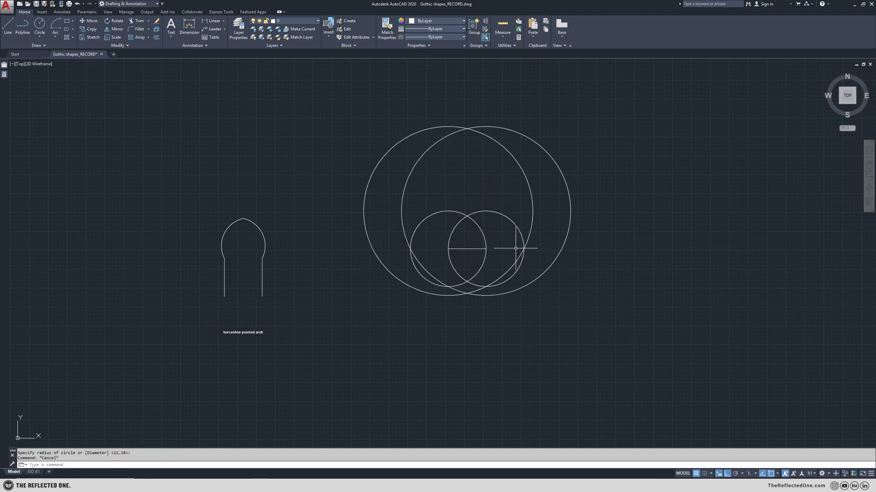
text(tr)
key(Return)
key(Escape)
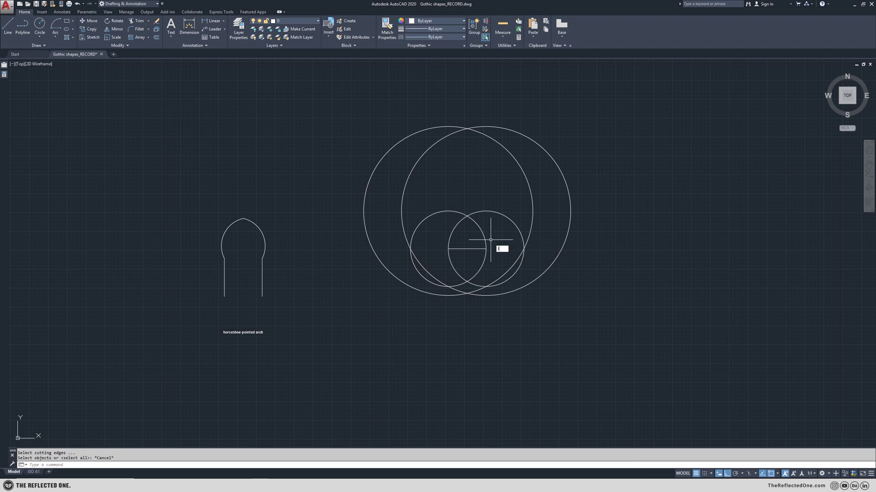
Draw a vertical line straight down from the left small circle's outer quadrant, ending well below the circles
text(l)
key(Return)
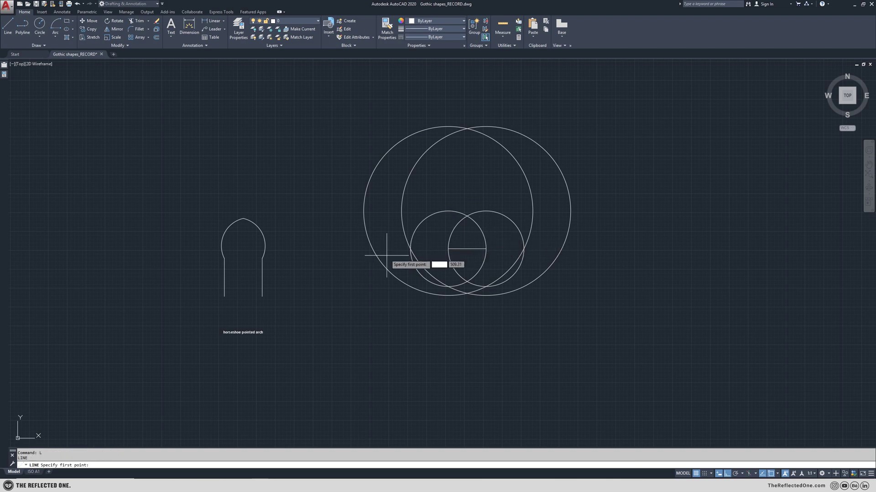
click(410, 248)
click(410, 383)
key(Escape)
Copy the vertical line from the left small circle's outer quadrant to the right small circle's outer quadrant
click(458, 376)
click(368, 329)
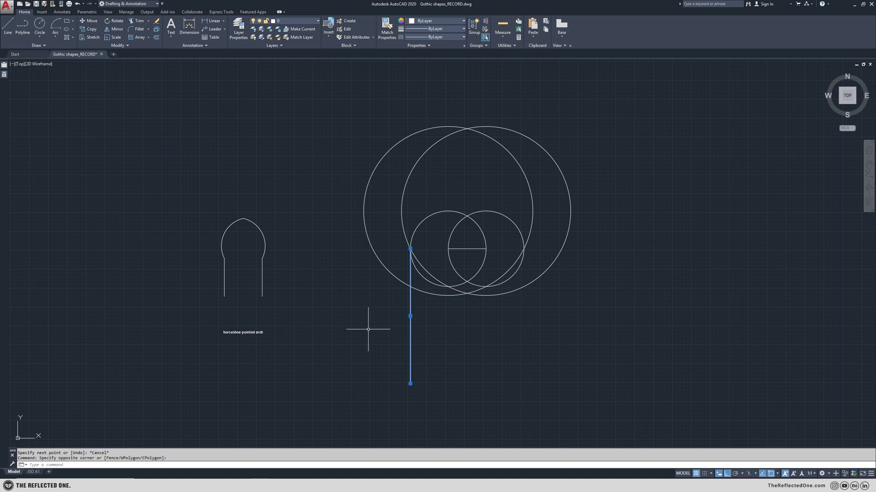
text(co)
key(Return)
click(410, 248)
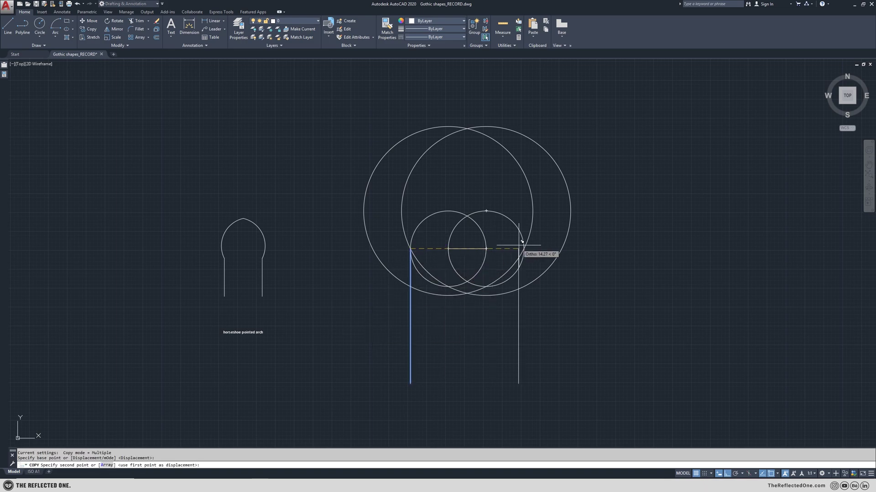
click(524, 248)
key(Return)
Trim the overlapping circles, keeping the pointed horseshoe outline between the two vertical lines
text(tr)
key(Return)
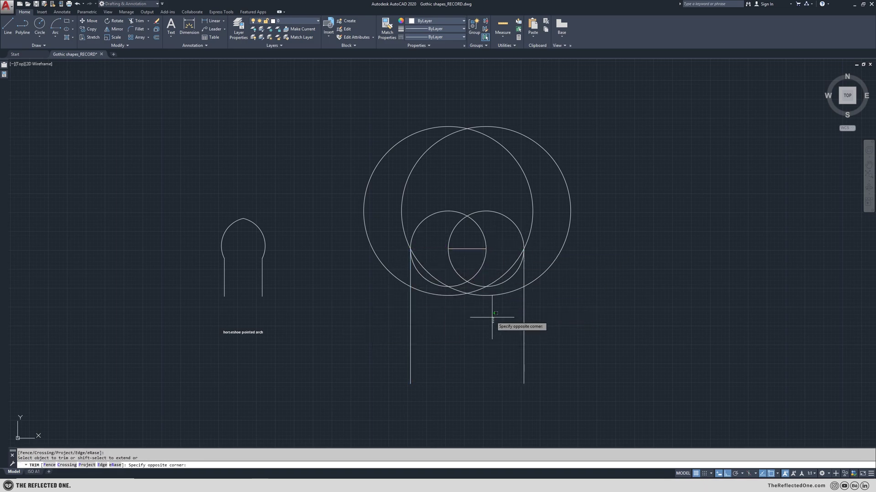
click(494, 322)
click(452, 178)
click(617, 240)
click(559, 176)
click(449, 104)
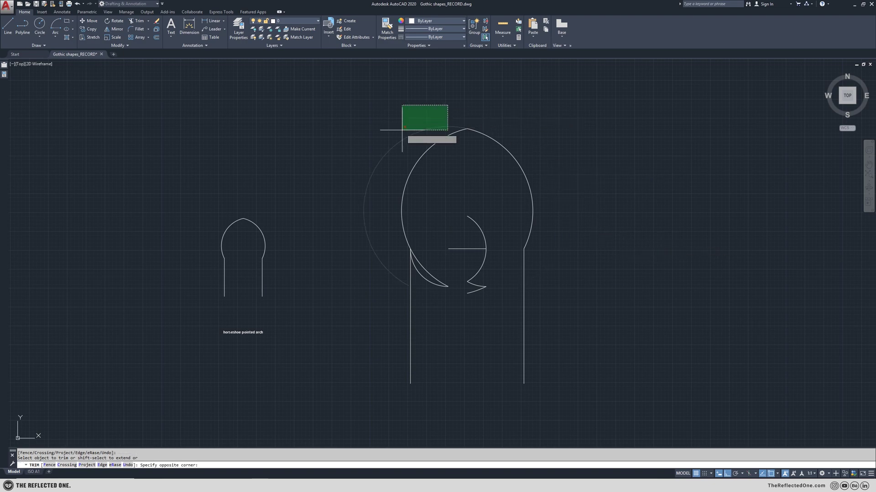
click(401, 130)
click(487, 322)
click(420, 221)
key(Escape)
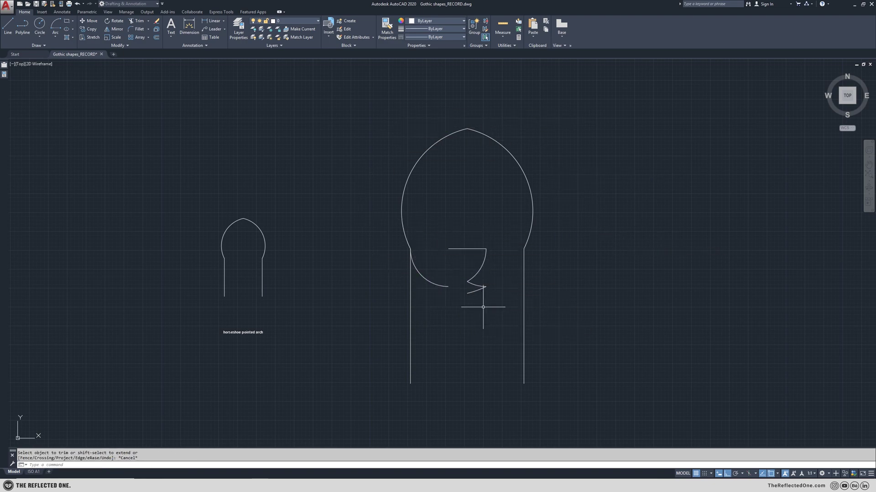
Erase the leftover arc pieces and the short horizontal line inside the horseshoe arch
click(490, 310)
click(429, 231)
key(Delete)
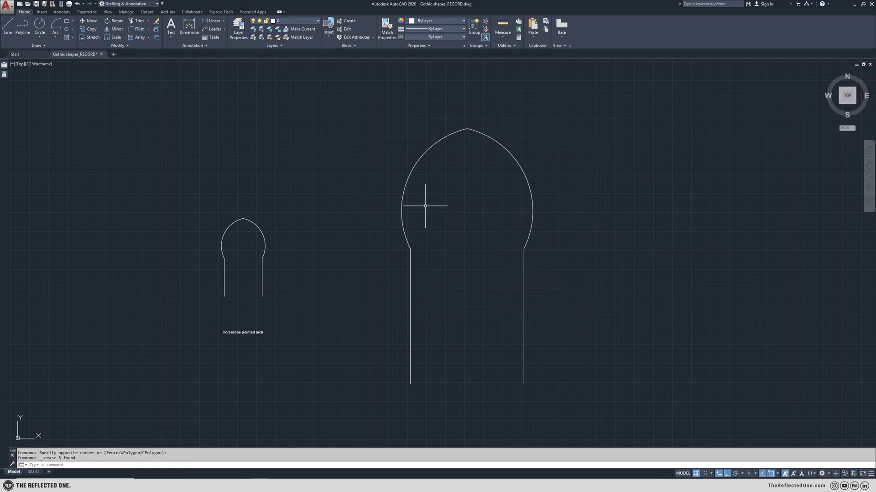
click(354, 127)
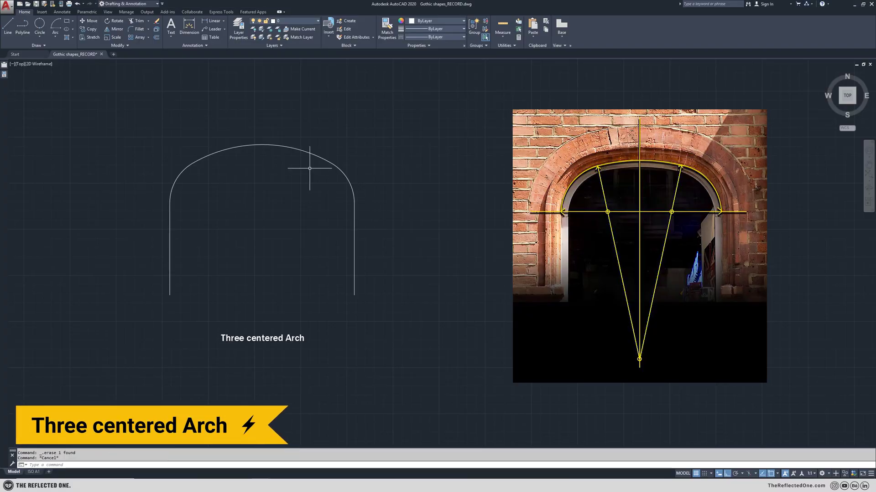
Draw two touching 2-Point circles of diameter 5 side by side, next to the three centered arch
click(40, 27)
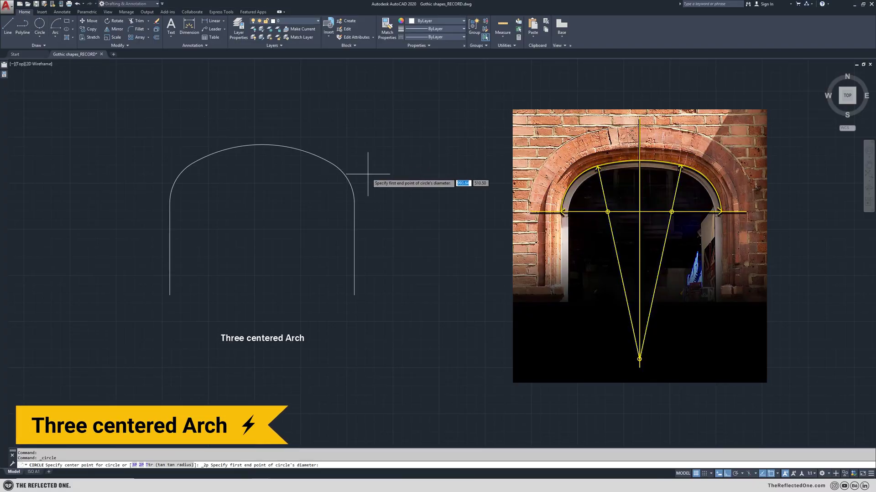
click(447, 202)
text(5)
key(Return)
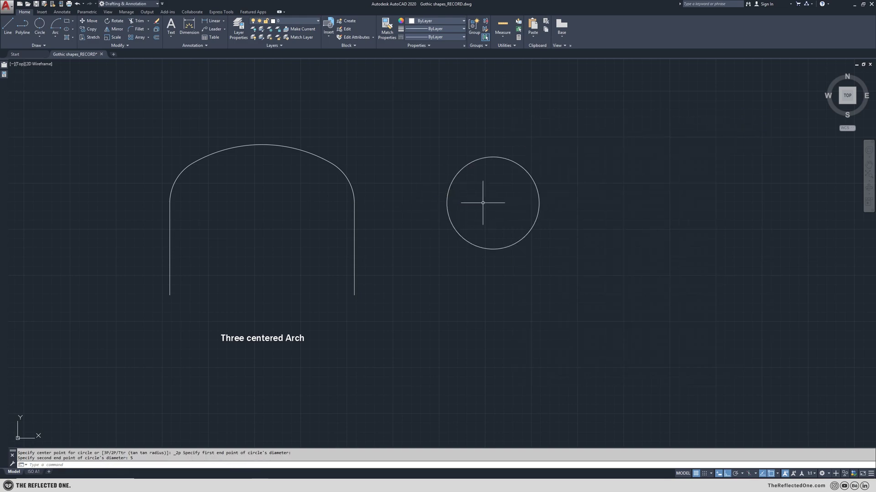
click(45, 30)
click(539, 203)
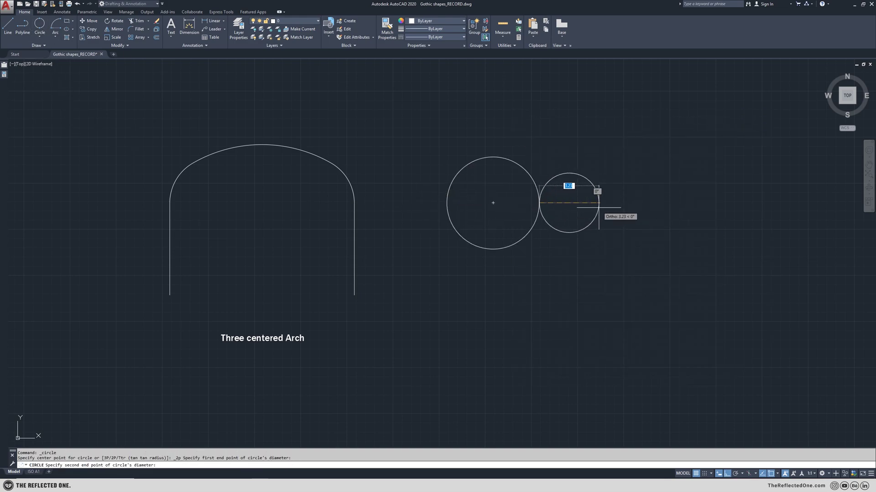
text(5)
key(Return)
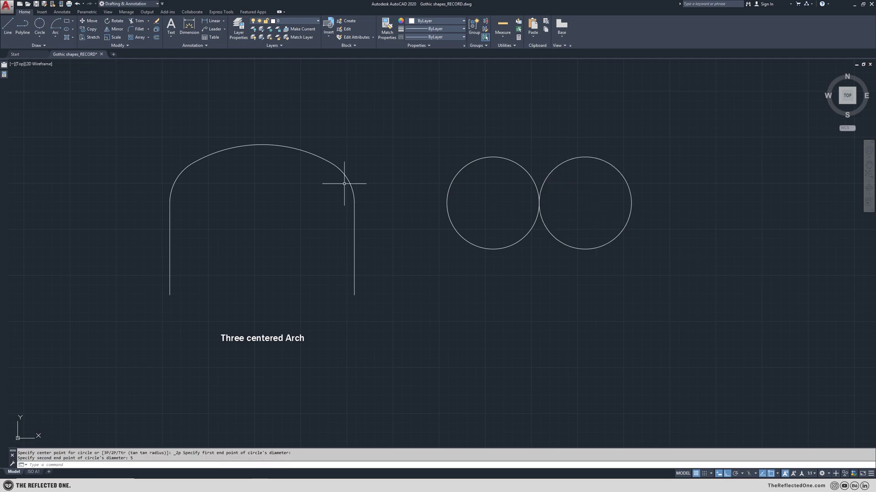
Draw a horizontal line through both circles, from the left circle's outer quadrant to the right circle's outer quadrant
click(6, 32)
click(446, 203)
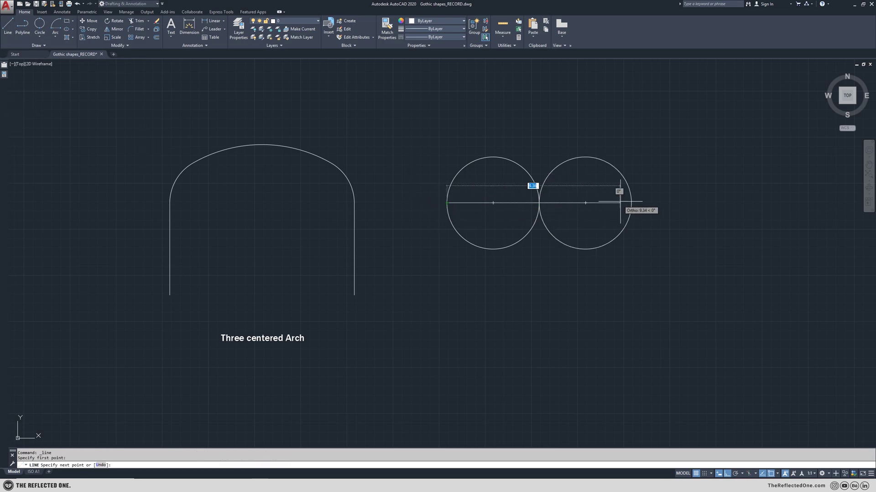
click(631, 203)
key(Escape)
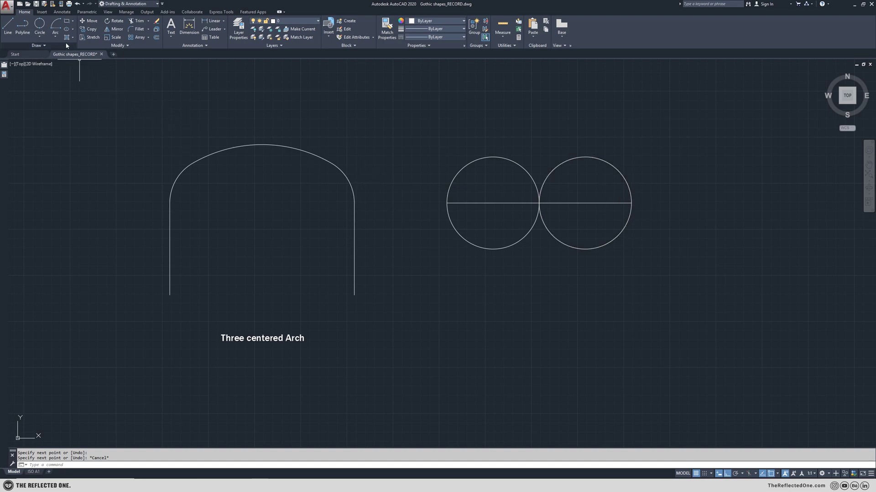
Draw two downward Center, Start, End quarter arcs, each centred on one circle's centre and starting at the other circle's centre
click(58, 26)
click(585, 203)
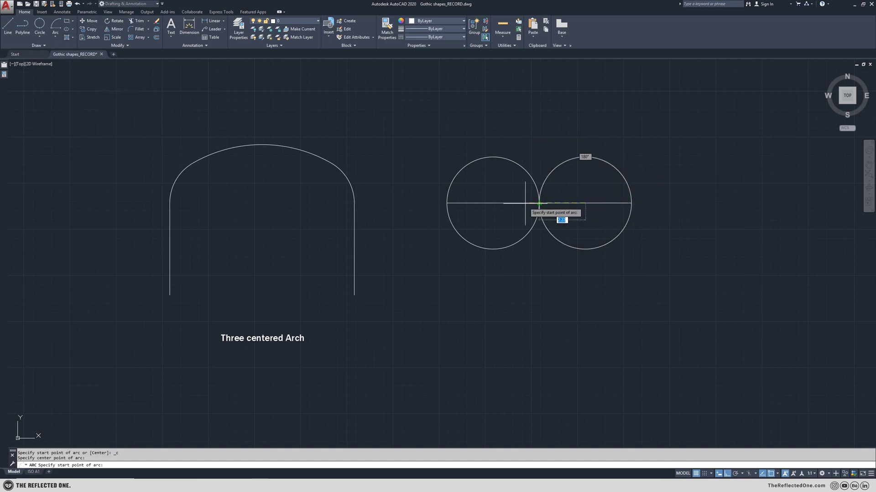
click(493, 203)
click(529, 261)
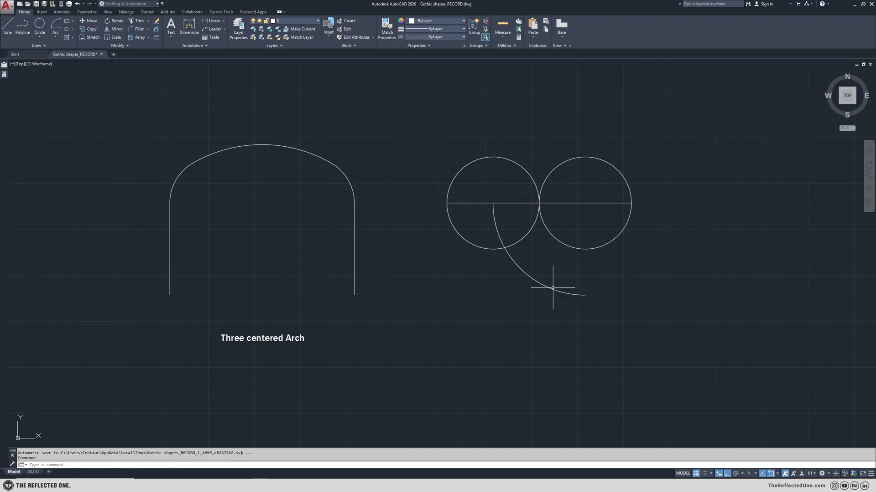
click(58, 26)
click(493, 203)
click(585, 203)
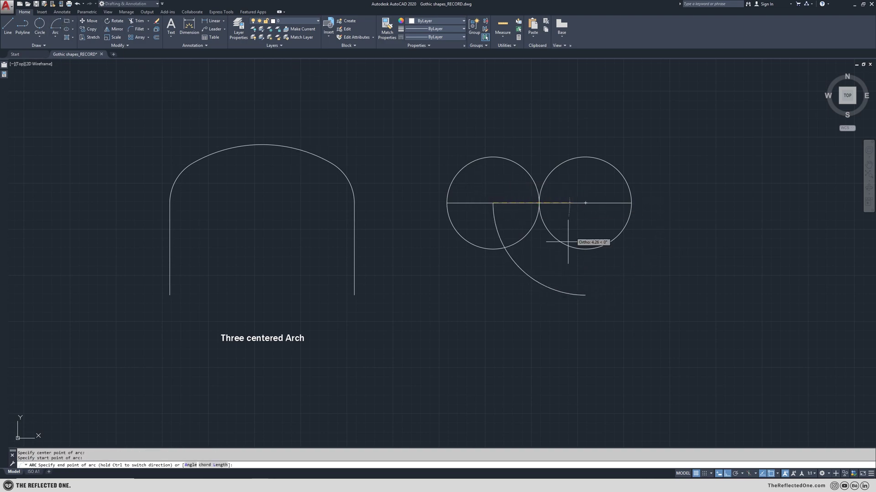
click(527, 310)
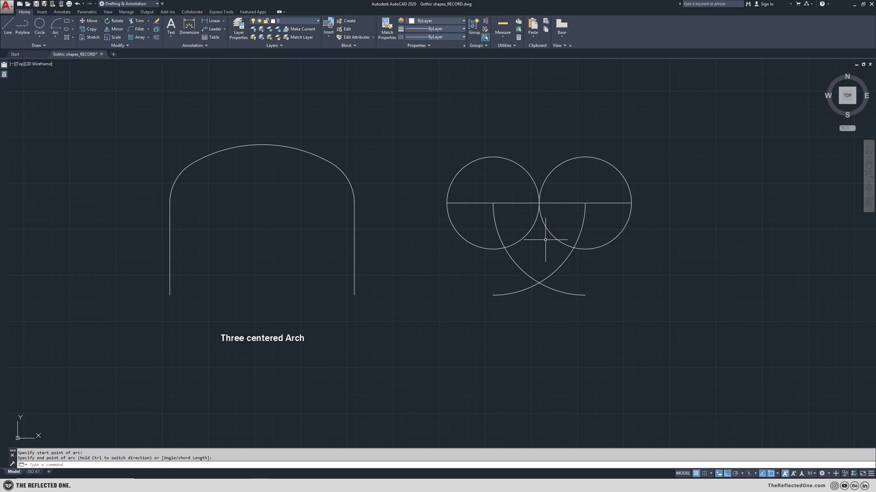
Draw a Center, Radius circle centred on the crossing of the two quarter arcs, touching the outer sides of both small circles
click(40, 36)
click(47, 45)
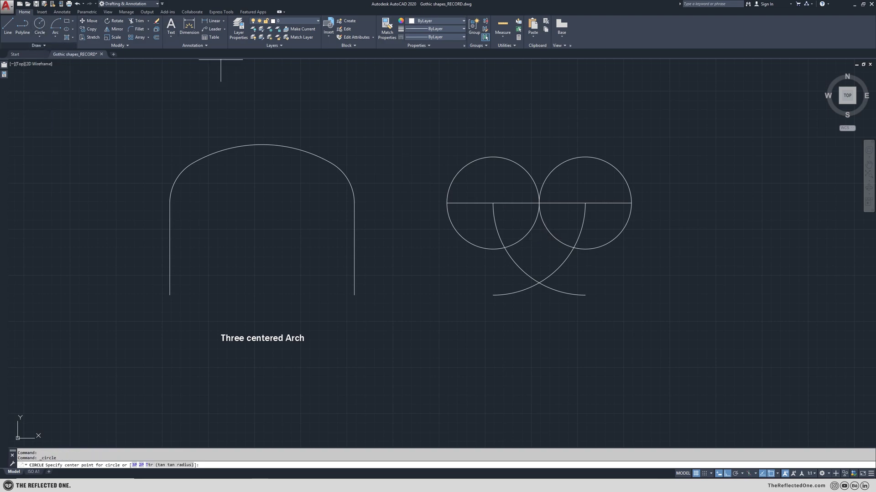
click(538, 283)
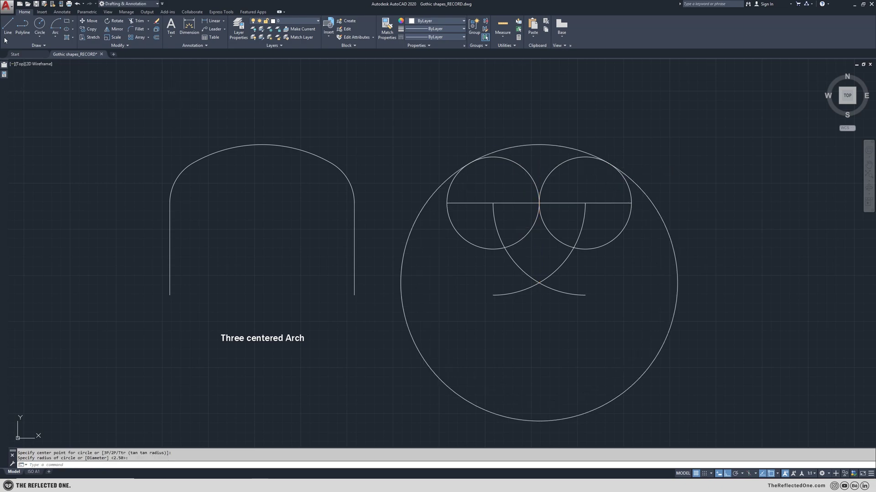
Draw two vertical lines 5 units long, going down from the outer quadrants of the two small circles
click(6, 39)
click(446, 203)
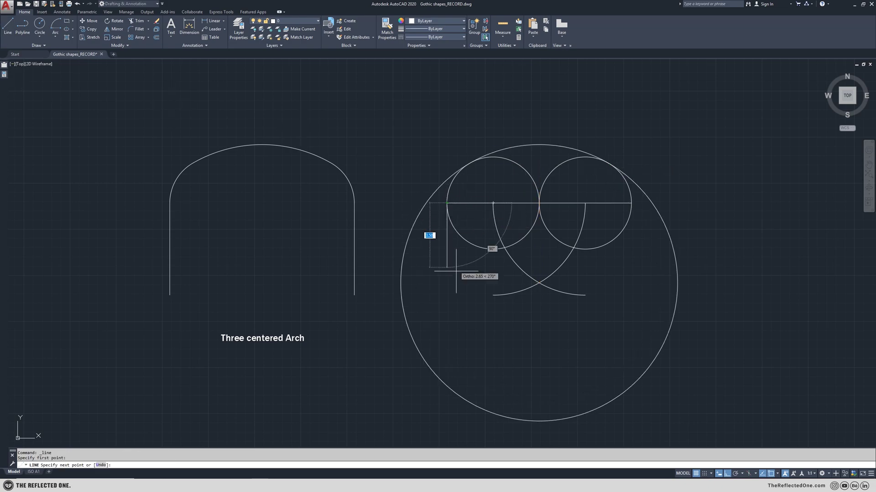
click(458, 296)
key(Return)
key(Return)
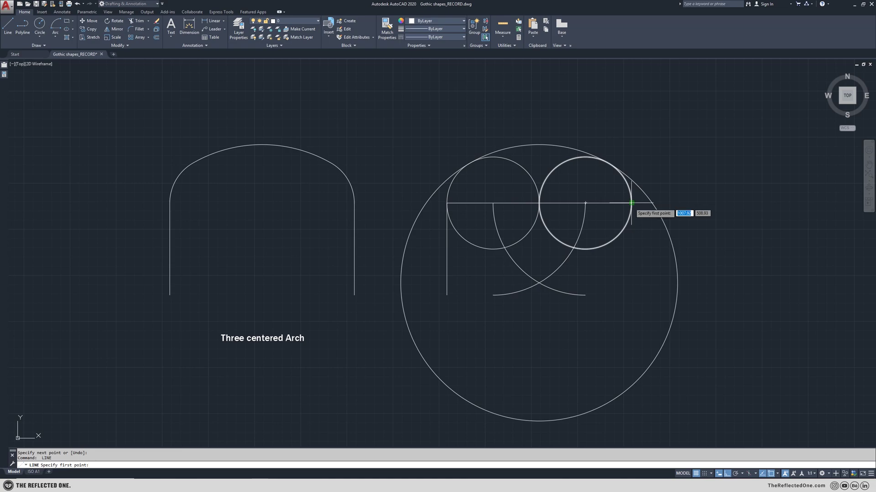
click(631, 203)
text(5)
key(Return)
key(Escape)
Trim the small circles' inner portions and the large circle's sides and lower part down to the three centered arch outline
text(t)
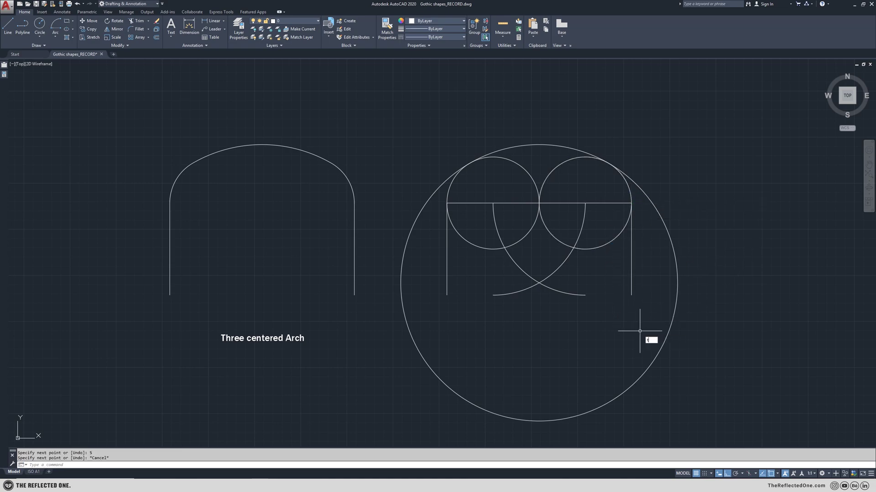
text(e cor)
key(Return)
click(609, 338)
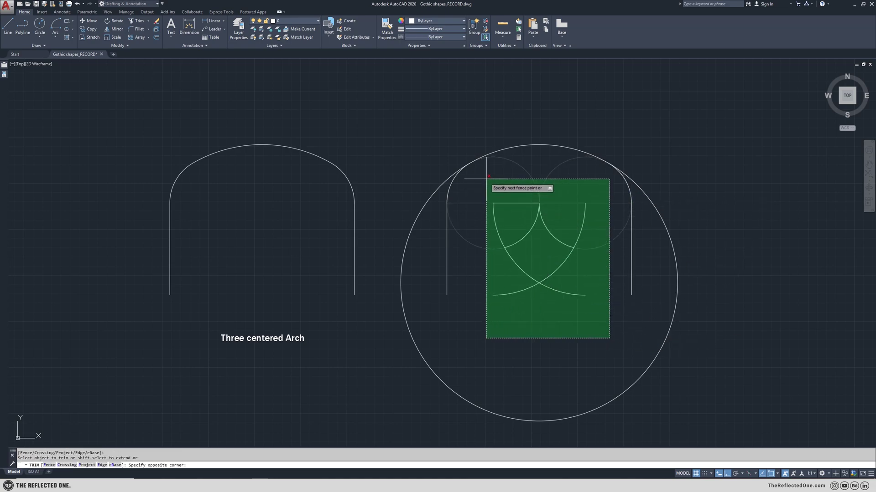
click(487, 179)
click(692, 410)
click(409, 333)
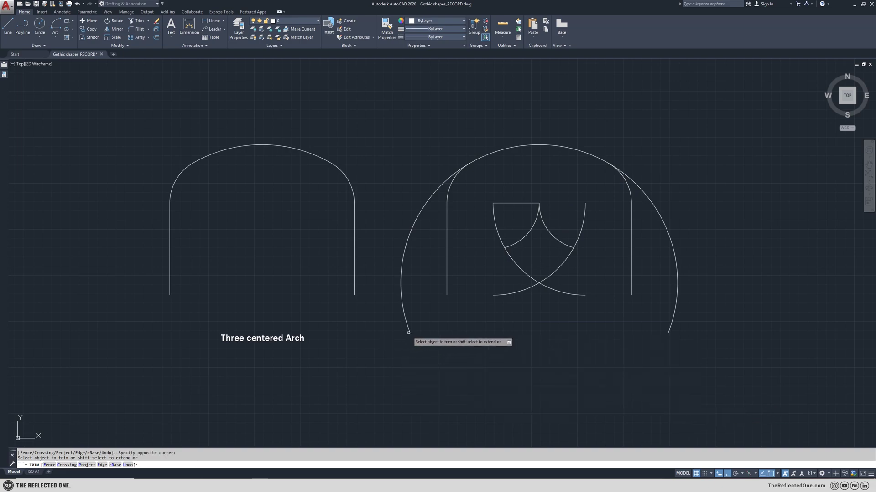
click(414, 223)
click(668, 234)
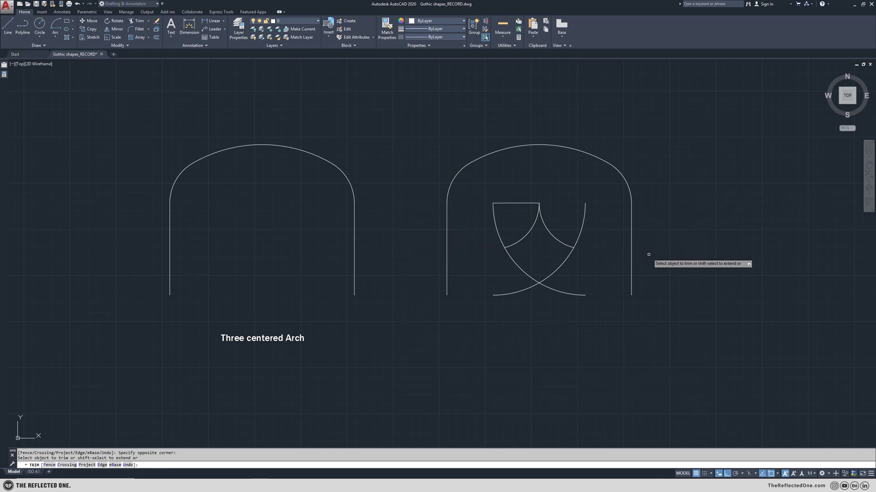
key(Escape)
Erase the leftover construction arcs and short horizontal line inside the new three centered arch
click(485, 182)
click(614, 328)
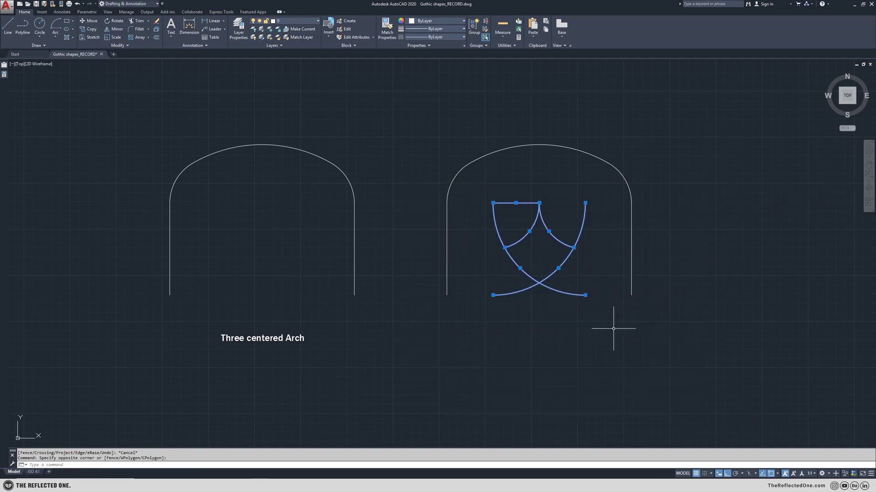
key(Delete)
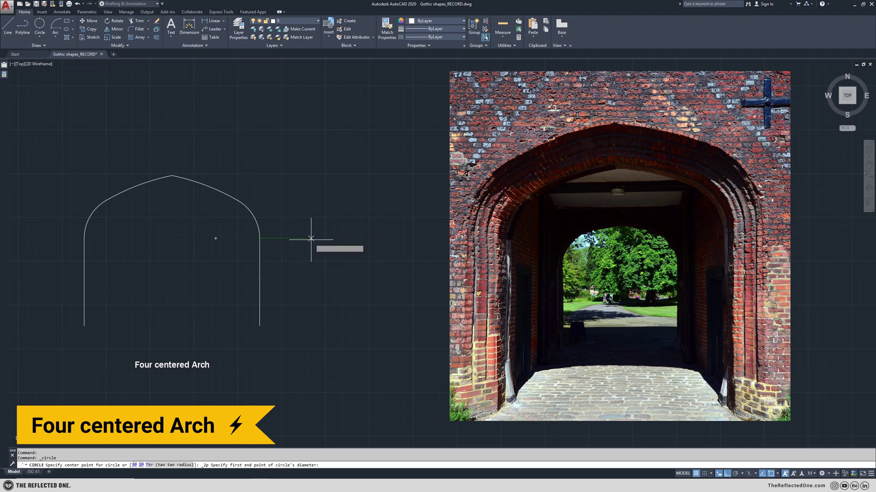
Draw a 2-Point circle of diameter 5 beside the four centered arch, level with its springing points
click(352, 238)
text(5)
key(Return)
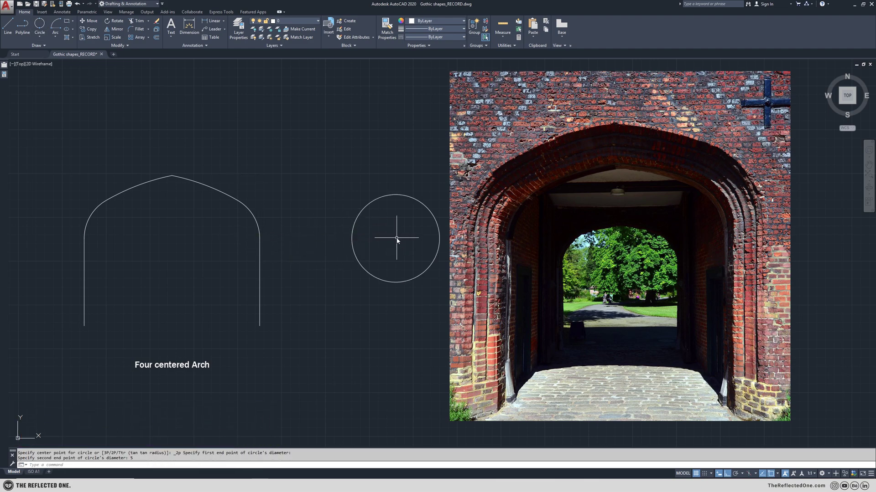
Copy the circle horizontally from its outer quadrant to its opposite quadrant so the two circles touch
text(co)
key(Return)
click(447, 180)
click(416, 210)
key(Return)
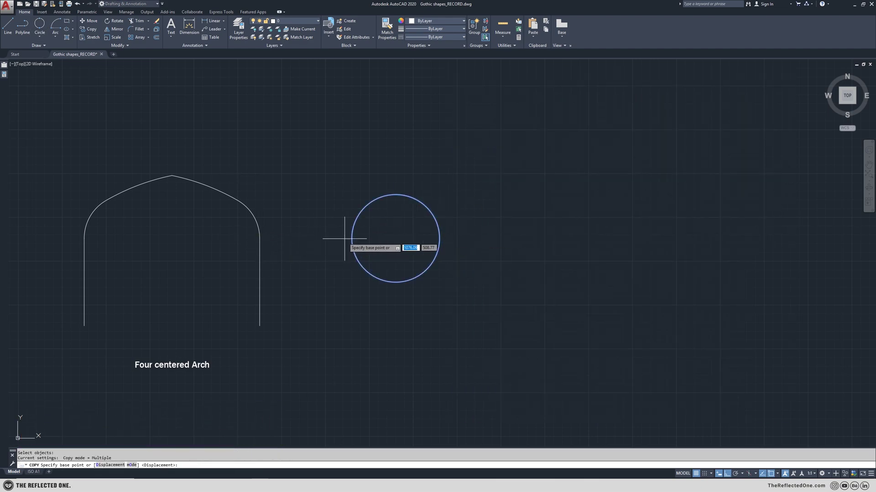
click(351, 238)
click(439, 238)
key(Escape)
Draw two crossing downward Center, Start, End quarter arcs, each centred on one circle's centre and starting at the other's centre
click(55, 24)
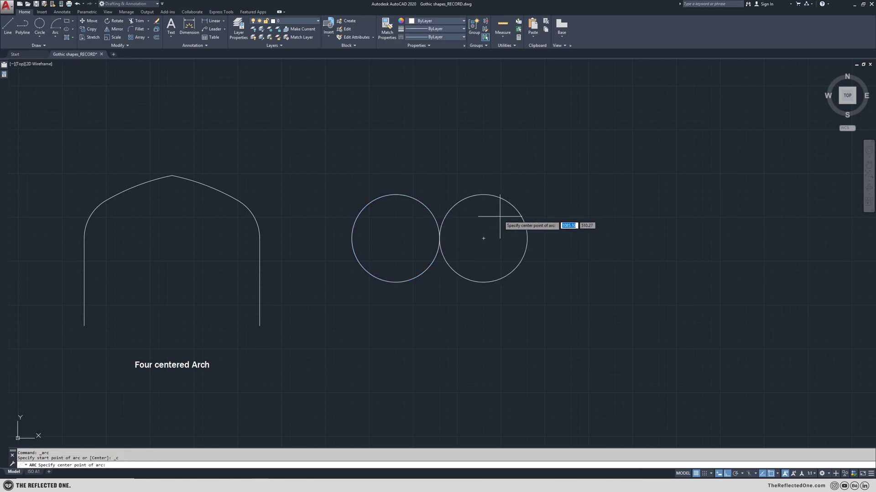
click(483, 239)
click(396, 239)
click(426, 344)
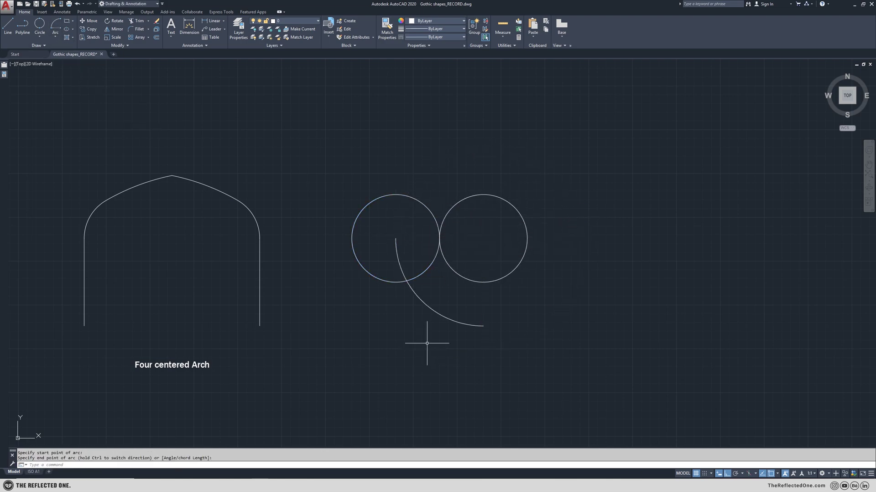
click(396, 239)
click(483, 238)
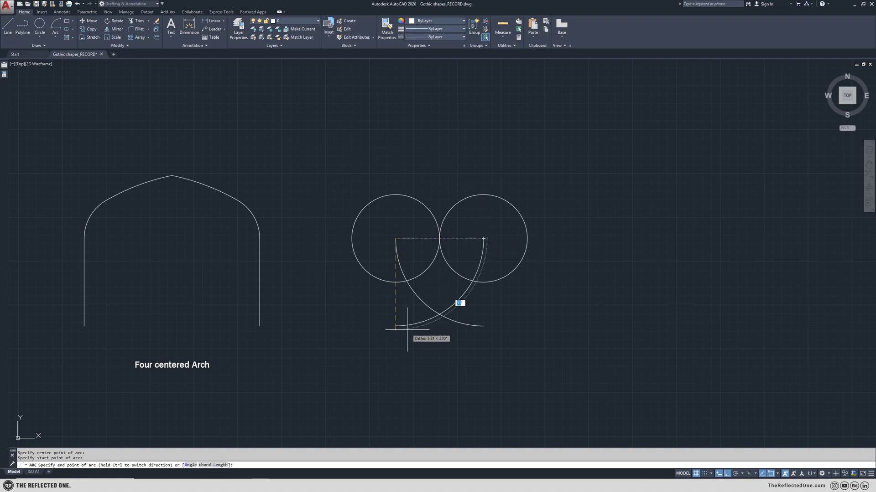
click(403, 331)
Trim the tails of the two quarter arcs below their crossing point
middle_drag(436, 324, 444, 261)
click(490, 279)
key(Escape)
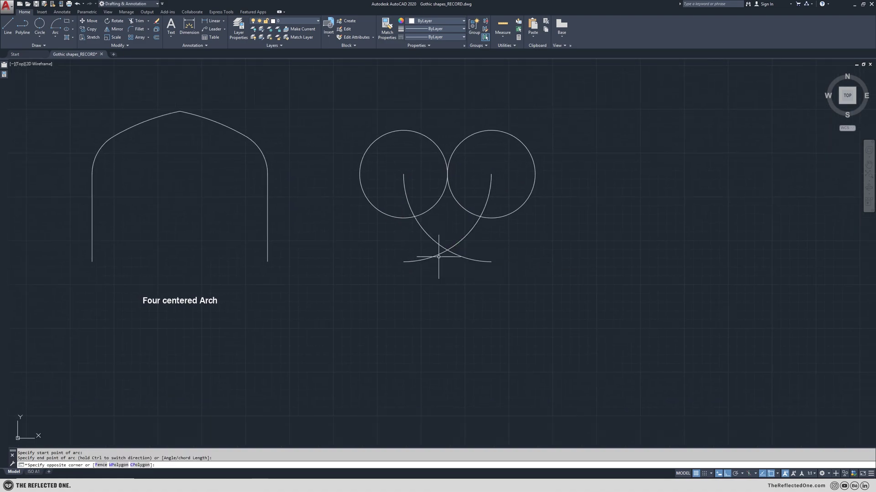
text(tr)
key(space)
key(space)
click(474, 278)
click(480, 249)
click(454, 278)
click(399, 251)
key(Escape)
Mirror the two trimmed arcs downward about a horizontal line through their meeting point, keeping the originals
click(497, 285)
click(410, 240)
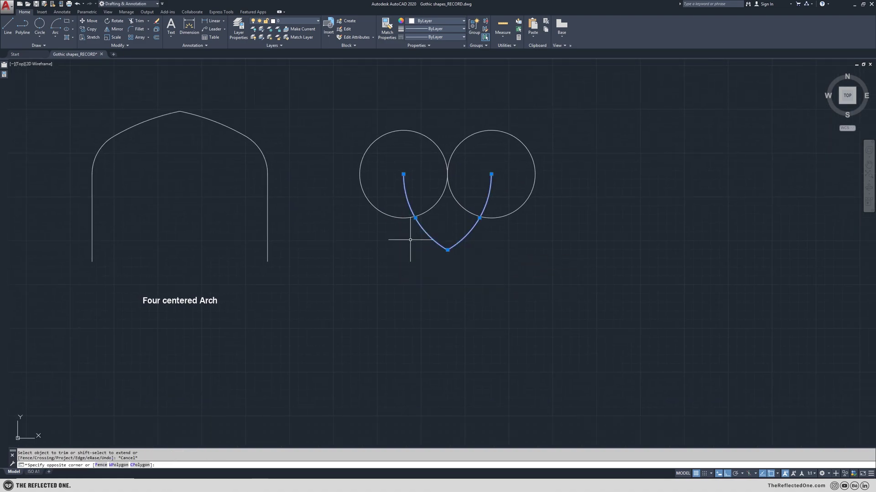
text(mi)
key(space)
click(450, 254)
click(396, 255)
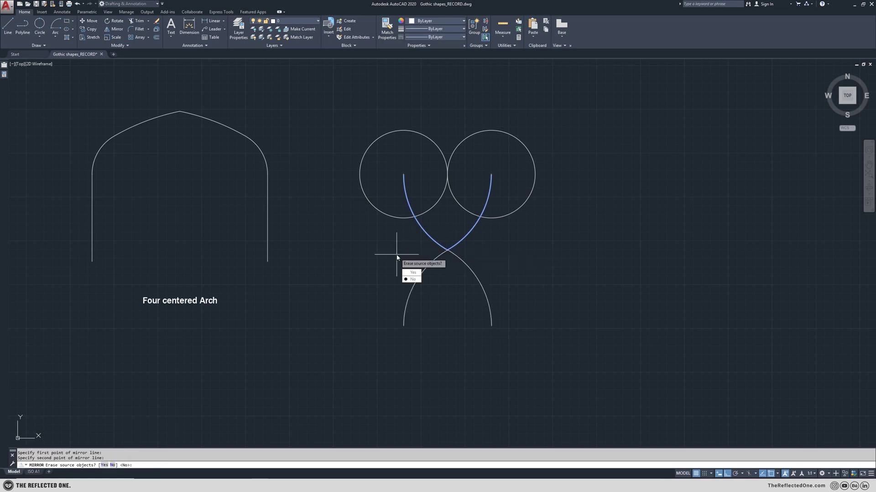
key(Return)
Draw a triangle of lines connecting the two circle centres and the point where the arcs meet
click(10, 27)
click(491, 175)
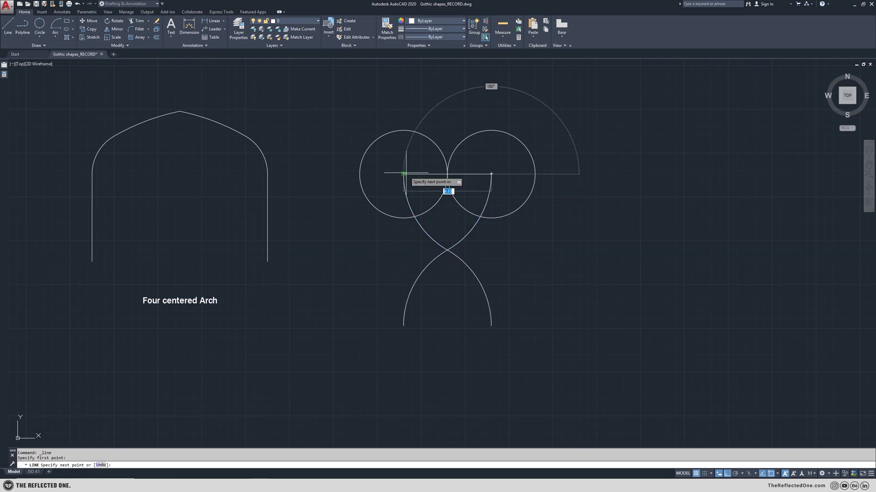
click(403, 175)
click(448, 250)
click(491, 174)
key(Escape)
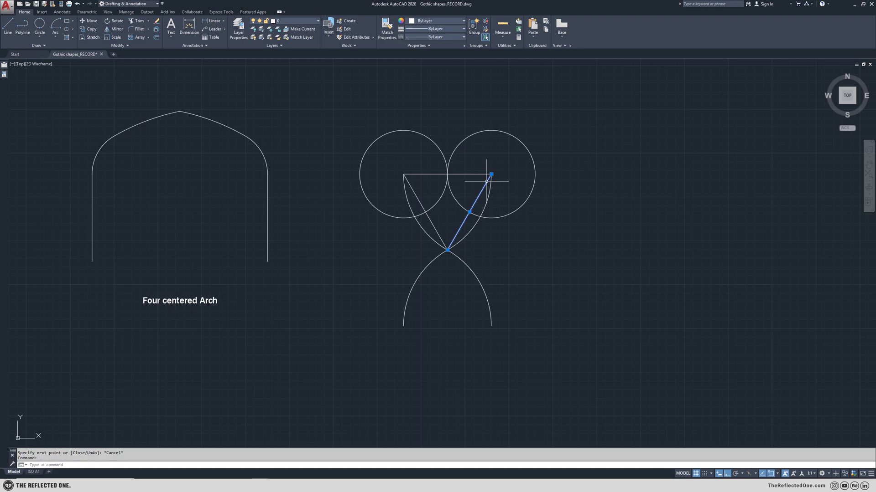
text(ex)
right_click(487, 181)
click(500, 187)
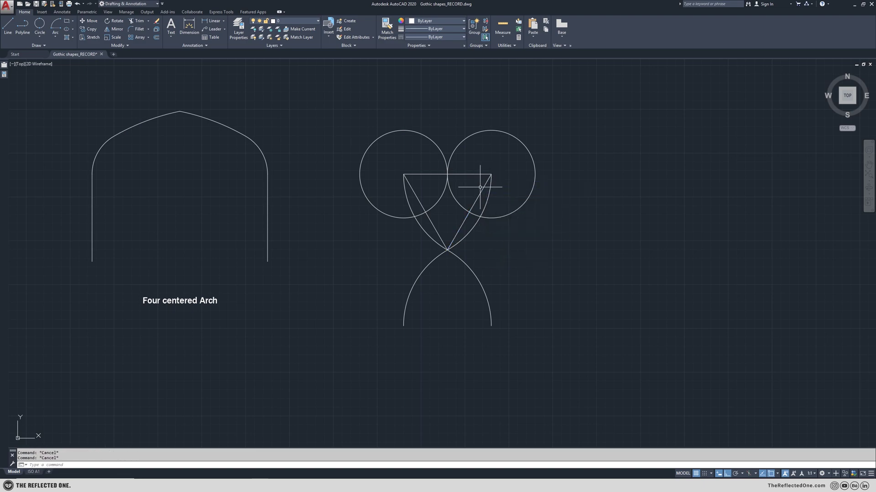
Extend the triangle's right side upward to the far edge of the right circle
text(ex)
key(Return)
key(Return)
click(482, 188)
key(Escape)
click(513, 157)
click(496, 146)
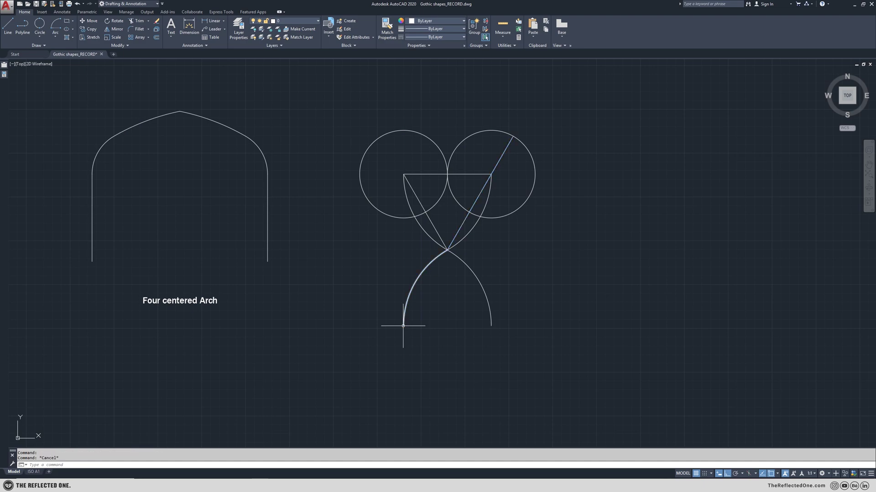
Extend the same slanted line downward to the lower end of the left mirrored arc
text(ex)
key(Return)
key(Return)
click(451, 245)
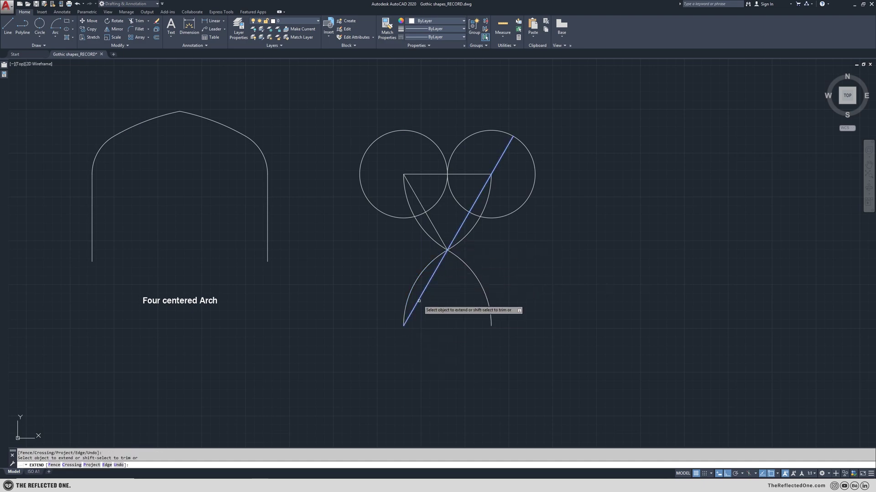
key(Escape)
click(455, 303)
click(404, 278)
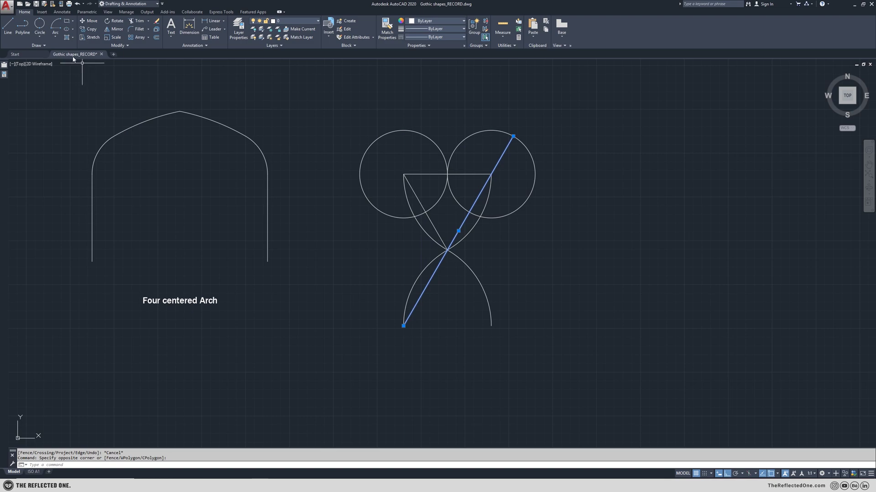
Draw a Center, Start, End arc centred on the left mirrored arc's lower end, from the slanted line's upper end over the left circle
click(55, 37)
click(68, 149)
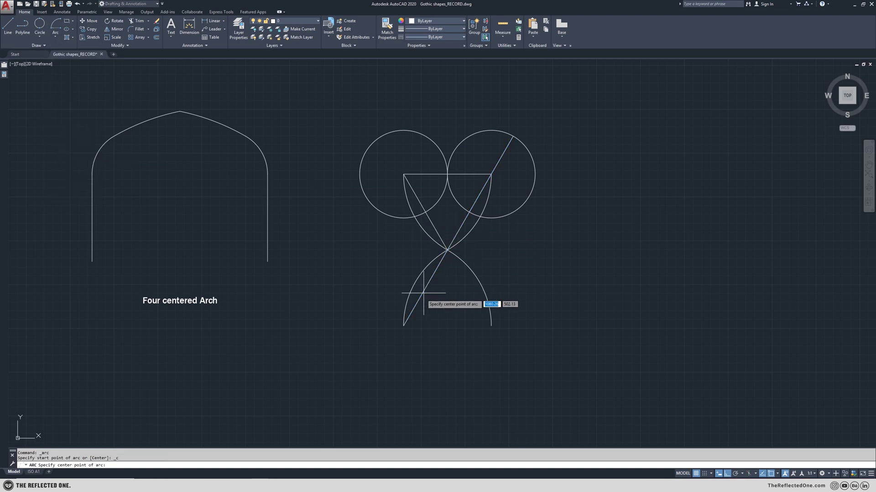
click(403, 325)
click(513, 136)
click(402, 95)
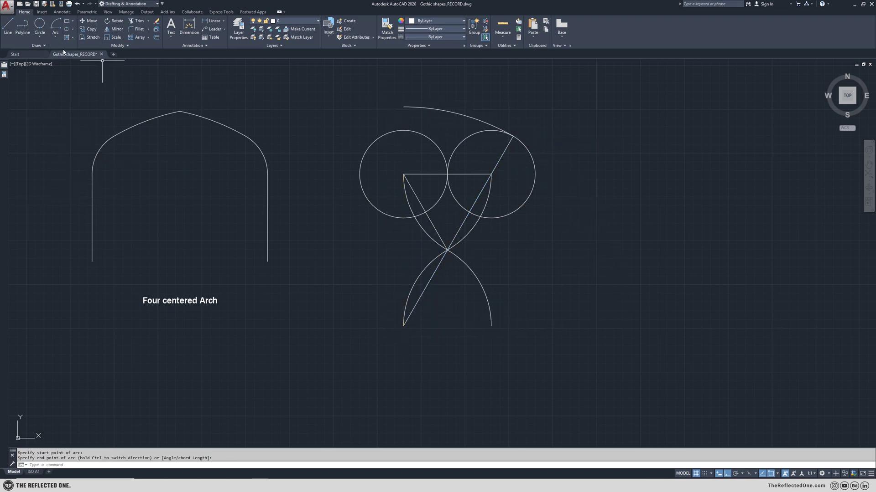
Draw the opposite upper arc, centred on the right mirrored arc's lower end, from the left circle's upper outer edge past the first arc
click(55, 26)
click(491, 325)
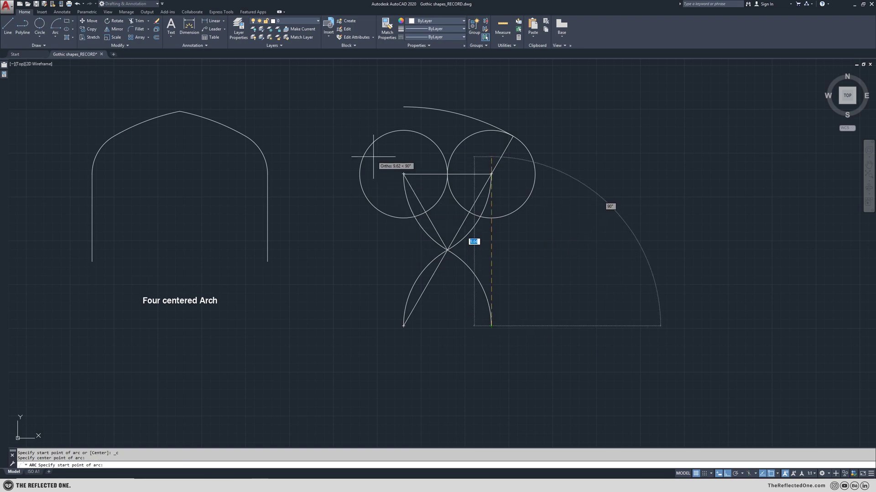
click(382, 136)
ctrl+click(447, 95)
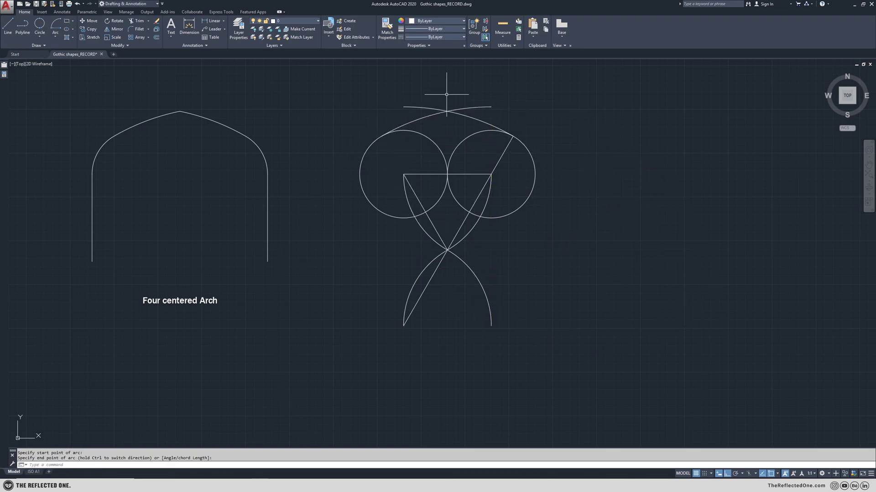
Draw two vertical lines 5 units long down from the outer quadrants of the two circles to form the four centered arch's legs
text(l)
key(Return)
click(359, 174)
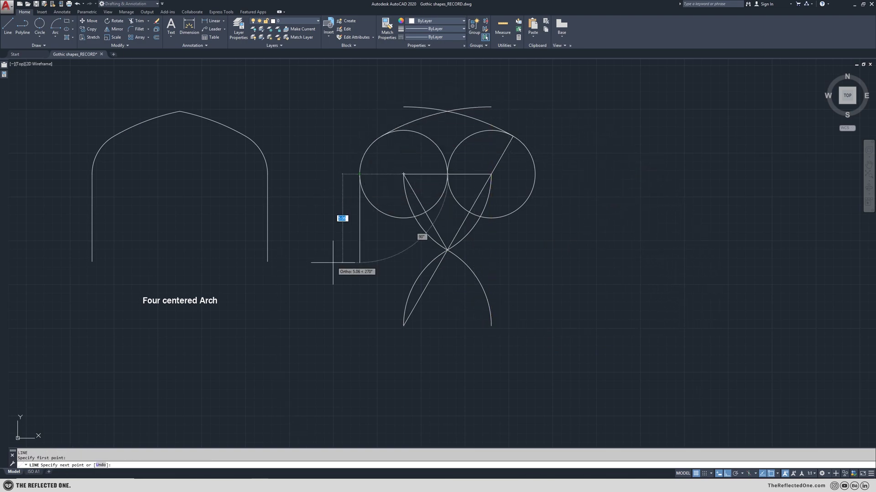
click(359, 262)
key(Escape)
key(Return)
click(535, 174)
click(535, 261)
key(Escape)
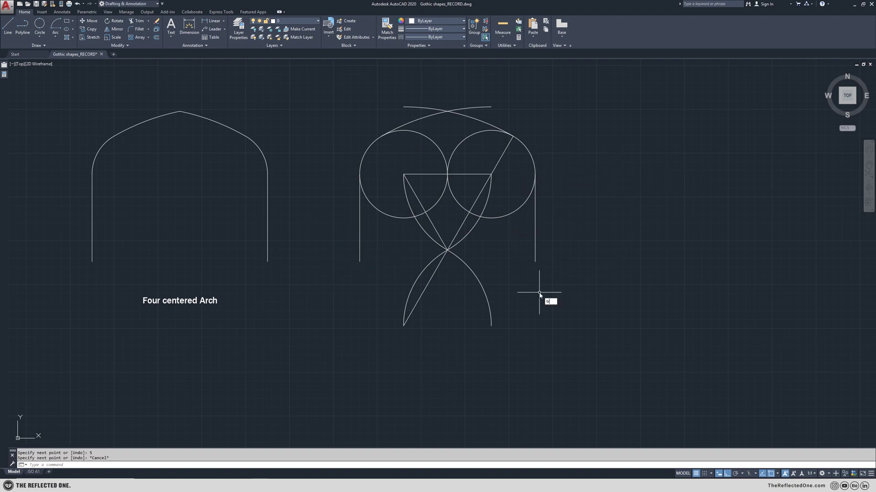
Trim the inner parts of both circles and the upper arc ends beyond the apex of the four centered arch
text(tr)
key(Return)
key(Return)
click(498, 359)
click(401, 147)
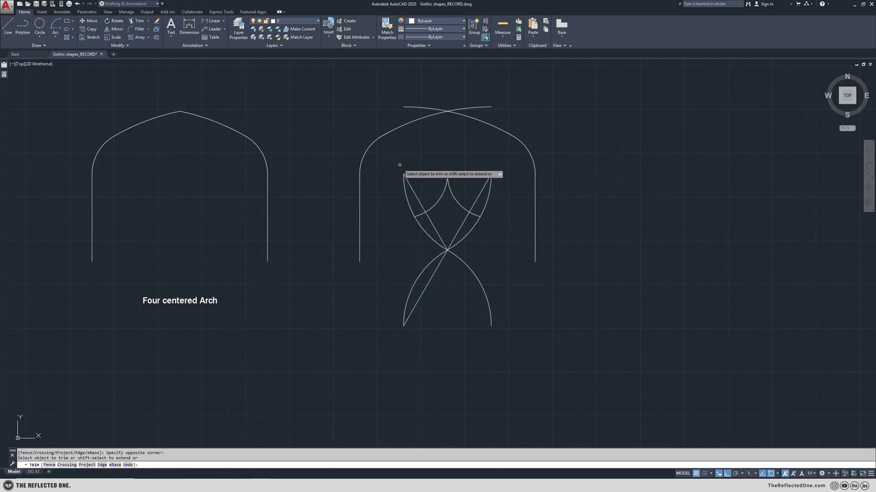
click(481, 103)
click(412, 110)
key(Escape)
Erase the leftover construction arcs and lines inside and below the new four centered arch
click(385, 160)
click(502, 351)
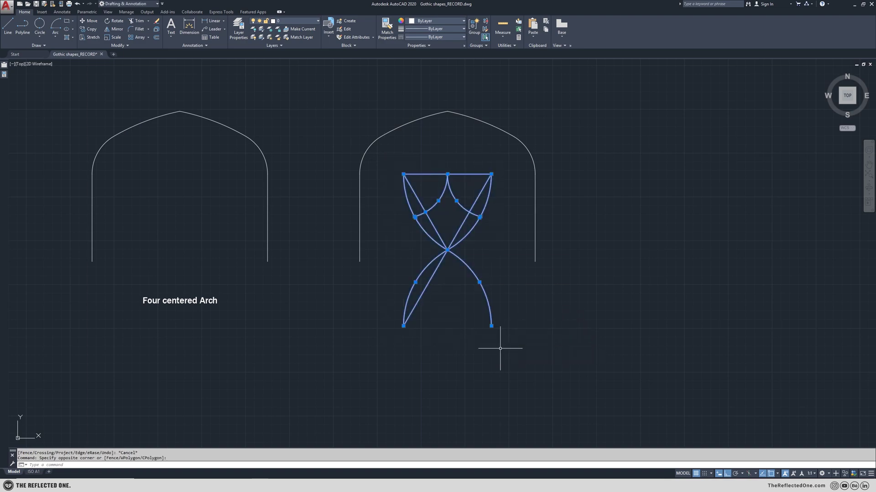
key(Delete)
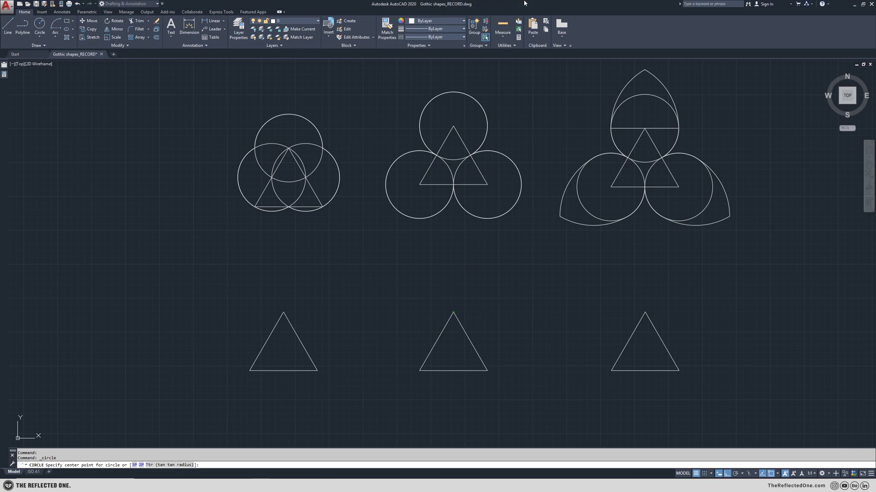
Draw three circles centred on the middle lower triangle's vertices, each with a radius reaching the midpoints of the adjoining sides
click(470, 342)
key(space)
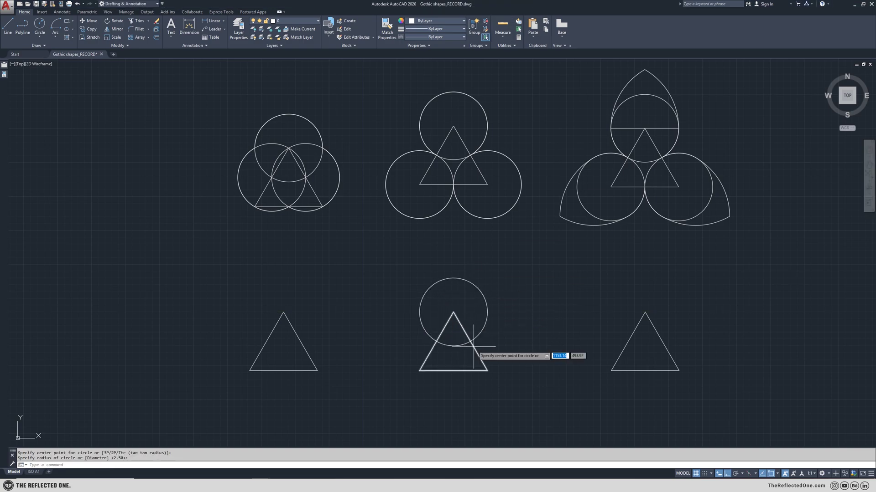
click(487, 370)
click(470, 342)
key(space)
click(419, 371)
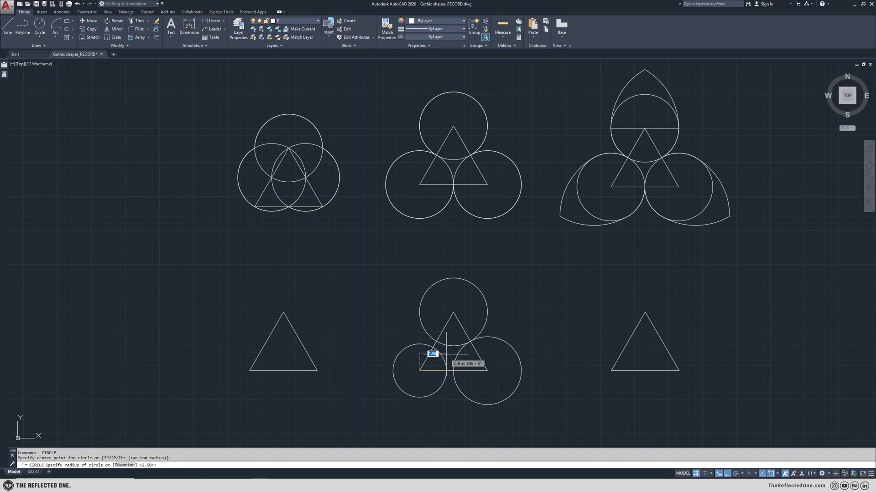
click(436, 341)
key(space)
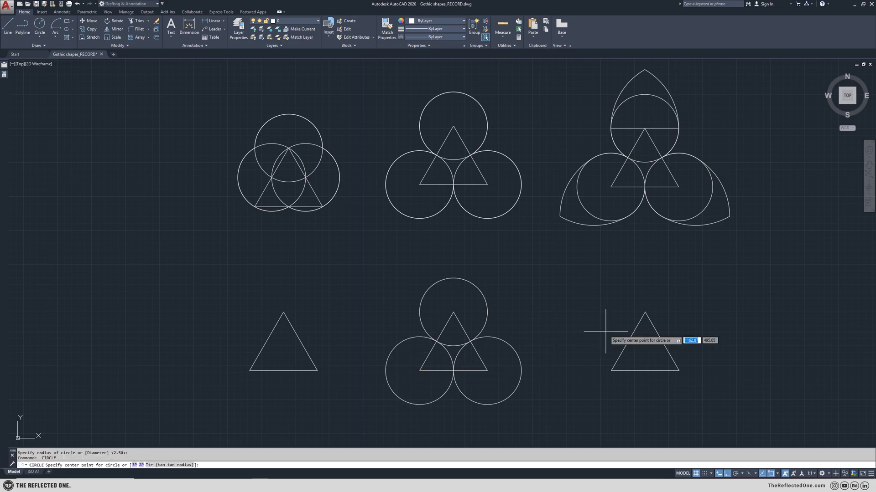
Draw a circle on the left triangle's apex reaching the side midpoints, and two circles centred on those midpoints passing through the apex
click(283, 313)
click(297, 341)
key(space)
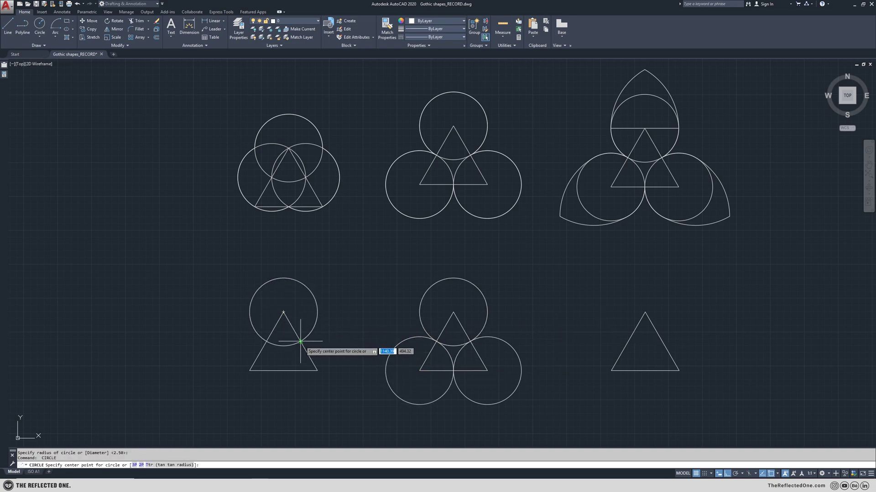
click(300, 341)
click(286, 315)
key(space)
click(267, 341)
click(286, 312)
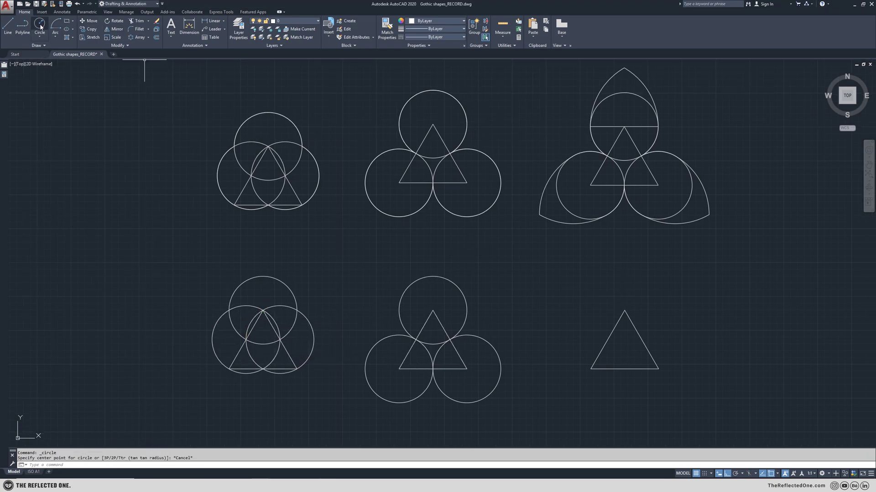
Draw three circles centred on the right lower triangle's vertices, each with a radius reaching the midpoints of the adjoining sides
click(40, 26)
click(624, 311)
click(642, 340)
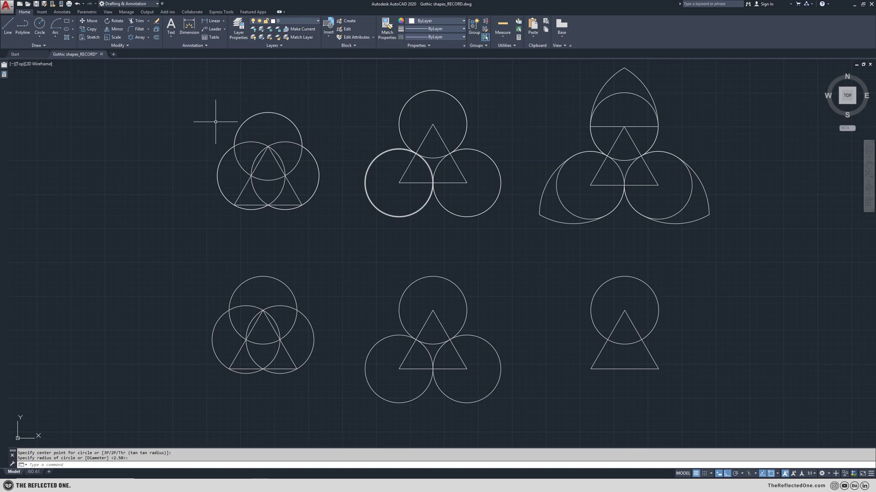
click(41, 26)
click(658, 369)
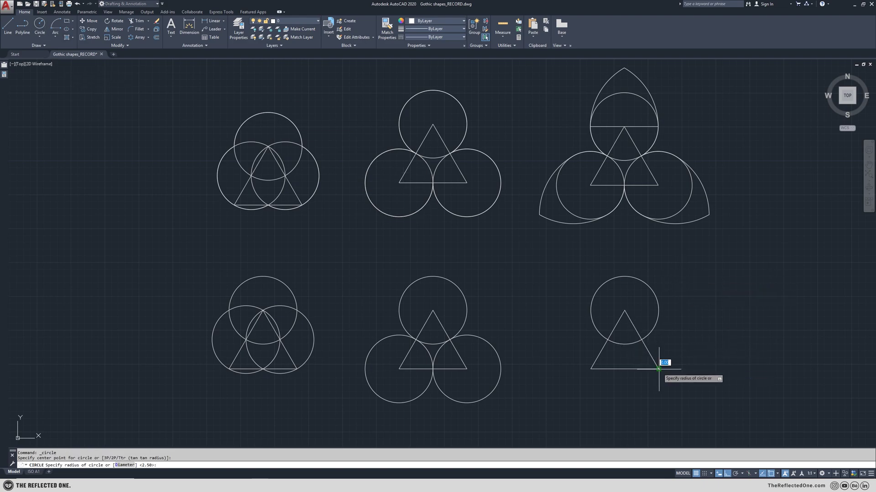
click(641, 340)
key(space)
click(591, 369)
click(608, 341)
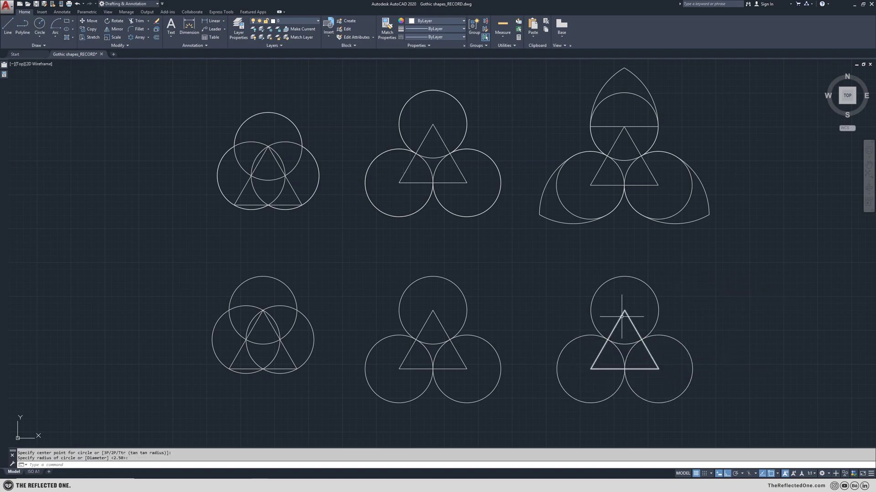
Draw an upward quarter arc centred on the left quadrant of the right figure's top circle, starting from that circle's right quadrant
click(59, 24)
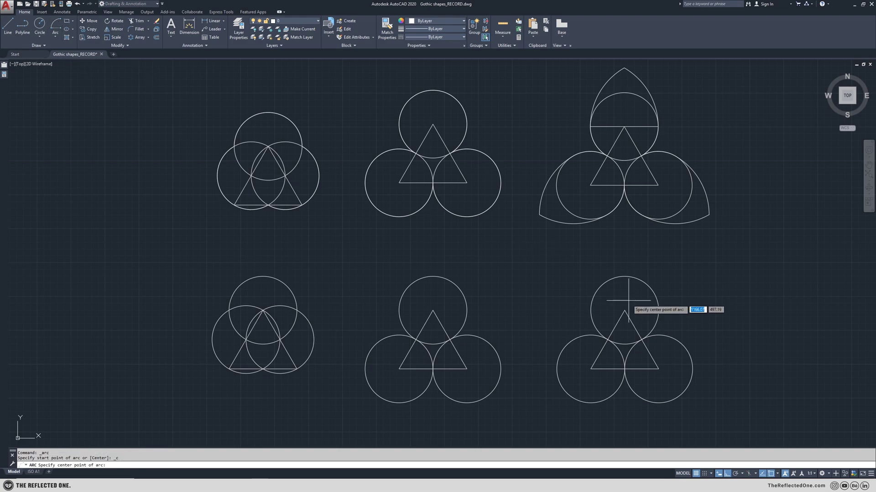
click(591, 310)
click(658, 311)
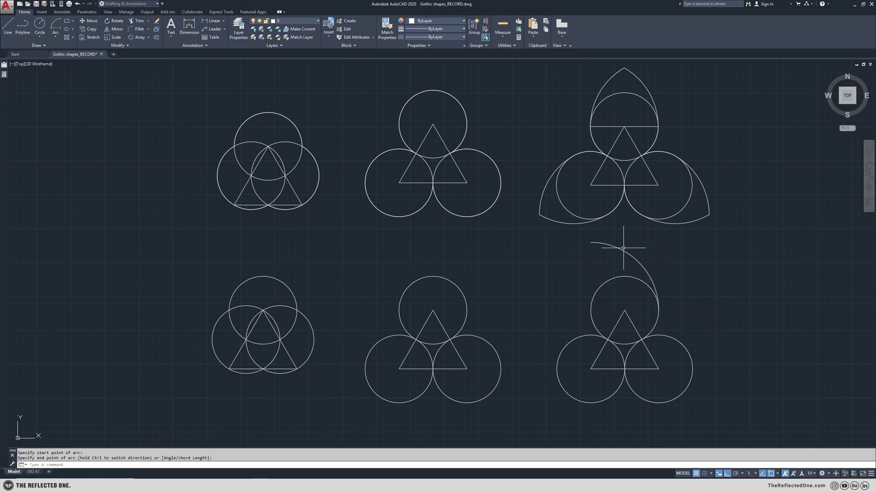
Mirror the arc about the vertical axis through the triangle's apex, keeping the original
click(606, 258)
text(mi)
key(Return)
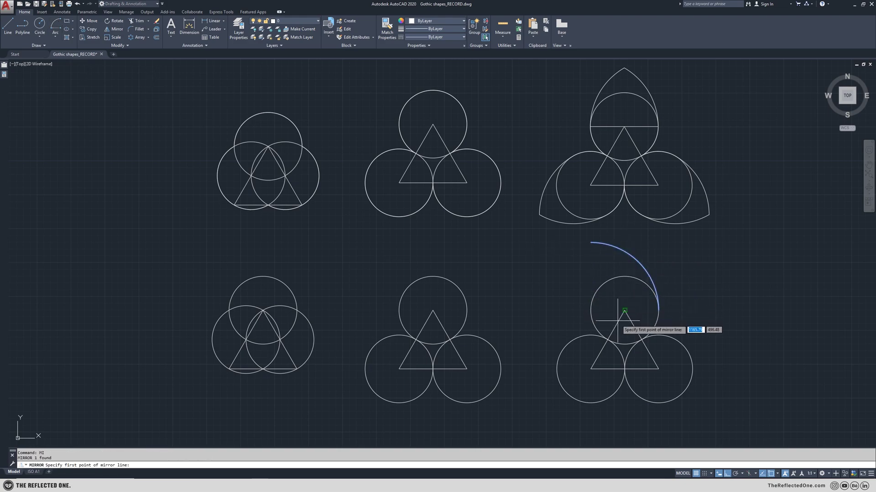
click(624, 311)
click(629, 288)
key(Return)
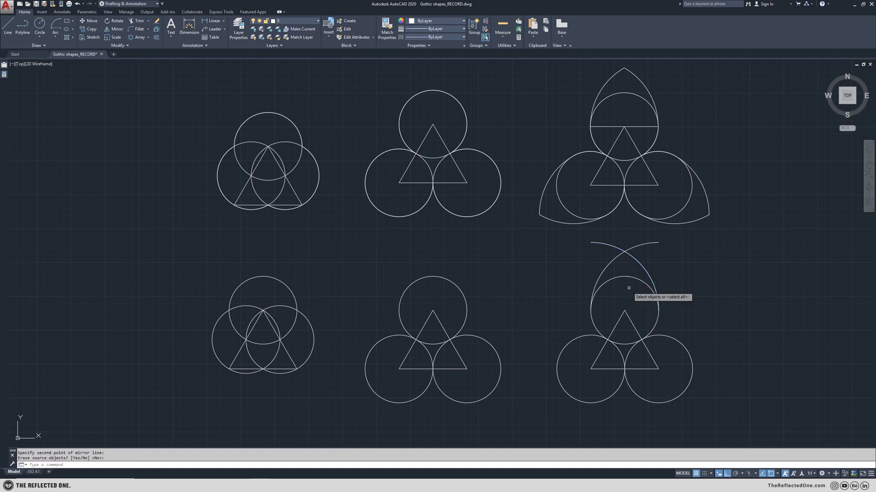
Trim the ends of both arcs above their crossing to form a pointed tip over the top circle
key(Return)
click(580, 241)
click(663, 246)
key(Escape)
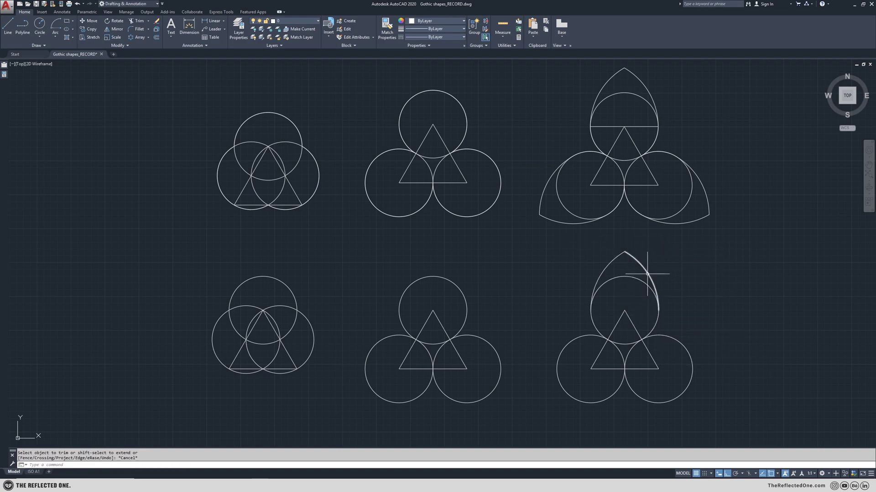
Draw three construction lines from the right triangle's vertices to the midpoints of the opposite sides to locate its centre
text(l)
key(Return)
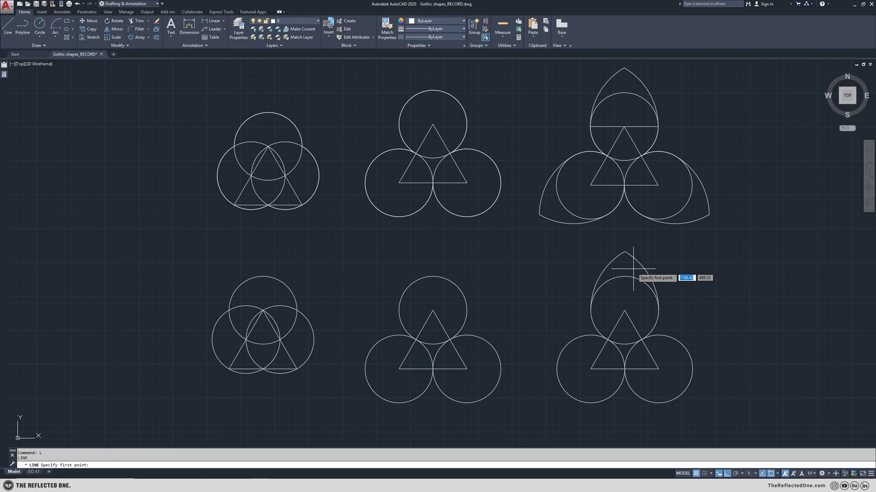
click(625, 310)
click(624, 370)
key(Escape)
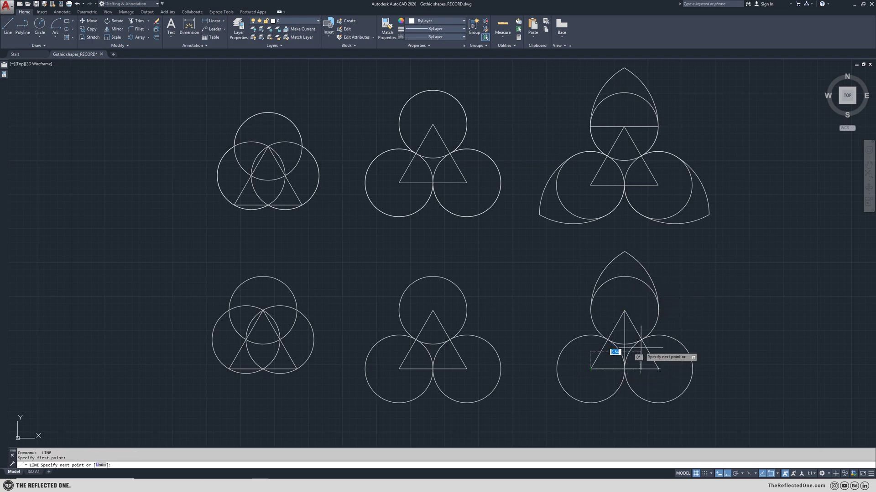
key(Return)
click(657, 365)
click(609, 340)
key(Escape)
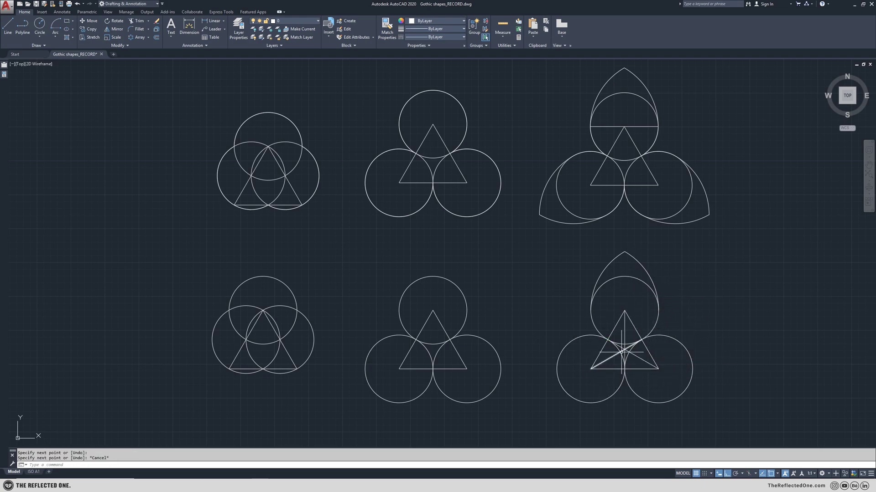
Polar array the two pointed-tip arcs around the triangle's centre with 3 items
click(663, 265)
click(583, 249)
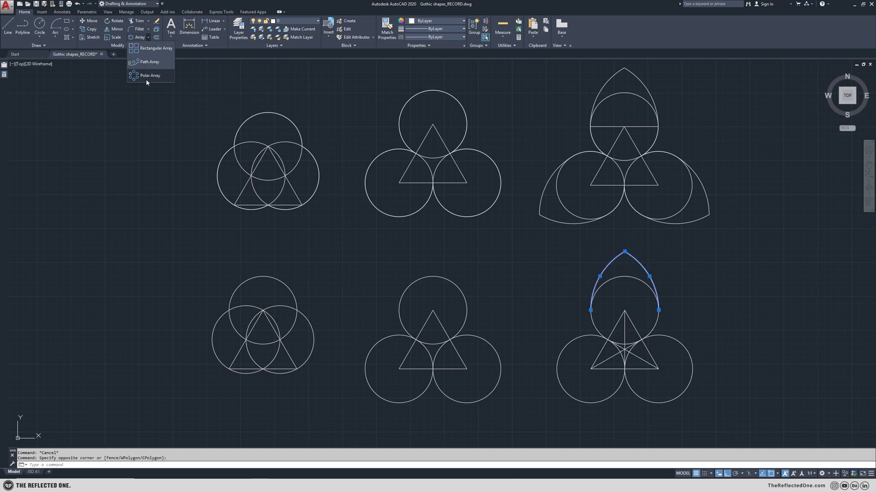
click(148, 75)
click(625, 350)
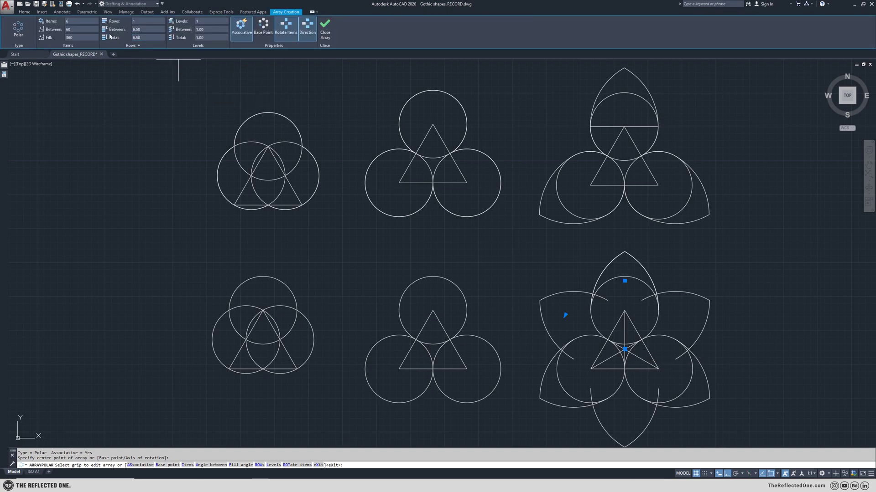
text(3)
key(Return)
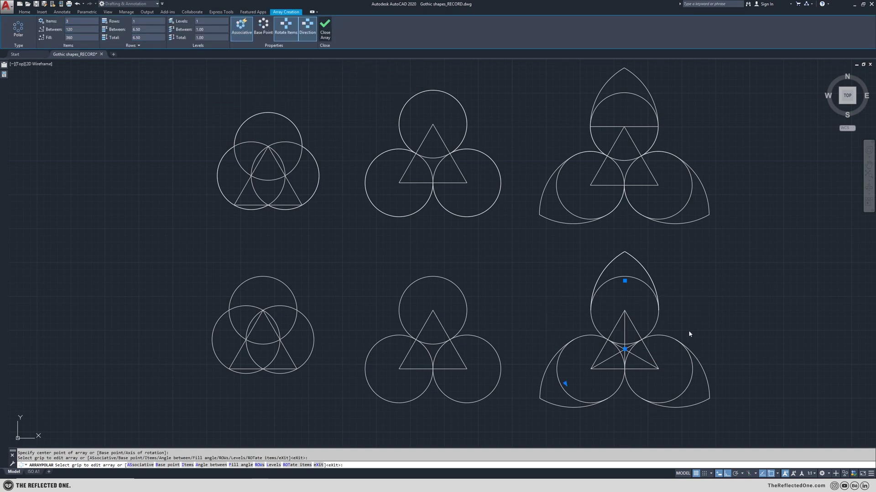
click(325, 28)
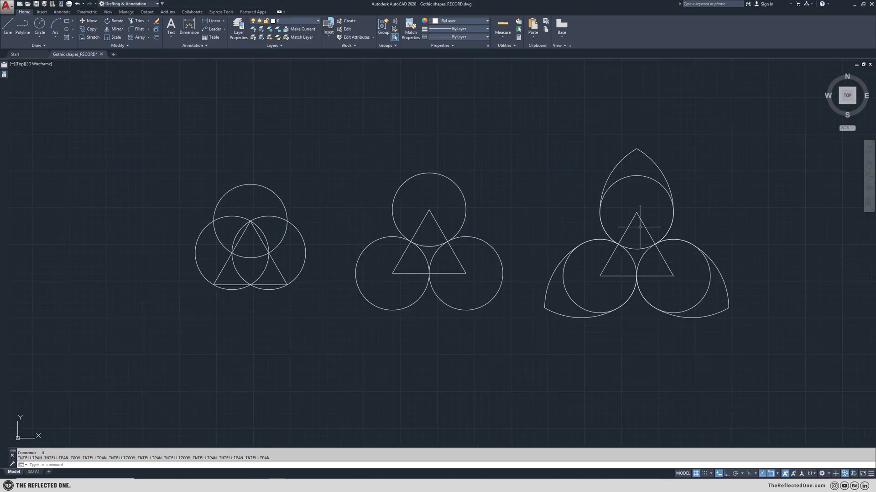
Erase the triangle and the inner circle arcs from the right pointed trefoil, leaving only its outline
click(639, 226)
click(631, 205)
key(Delete)
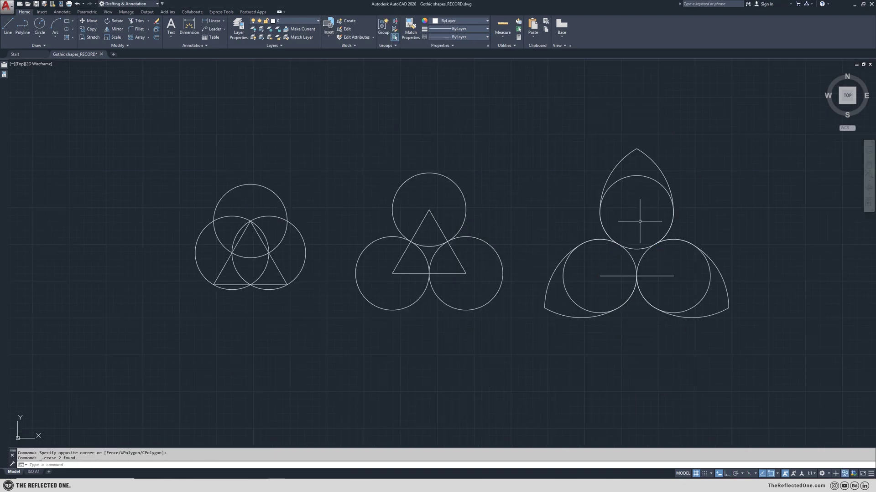
click(639, 175)
key(Delete)
click(660, 268)
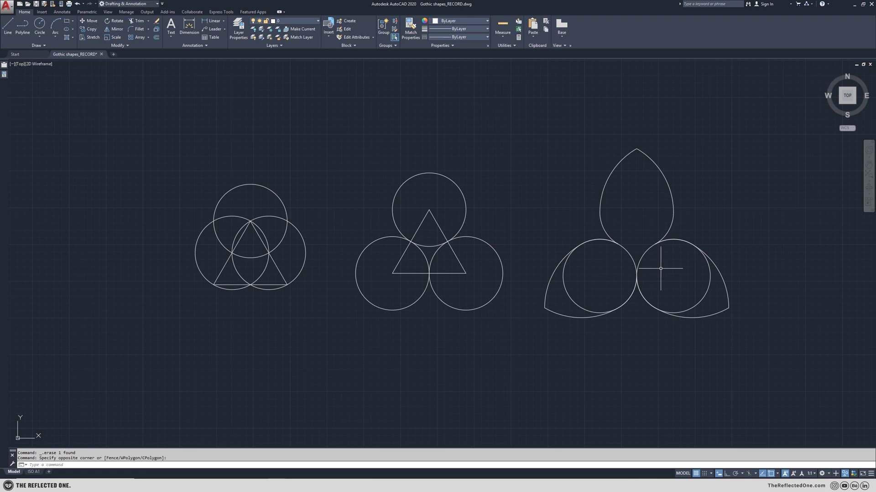
click(630, 255)
key(Delete)
click(647, 256)
click(636, 261)
key(Delete)
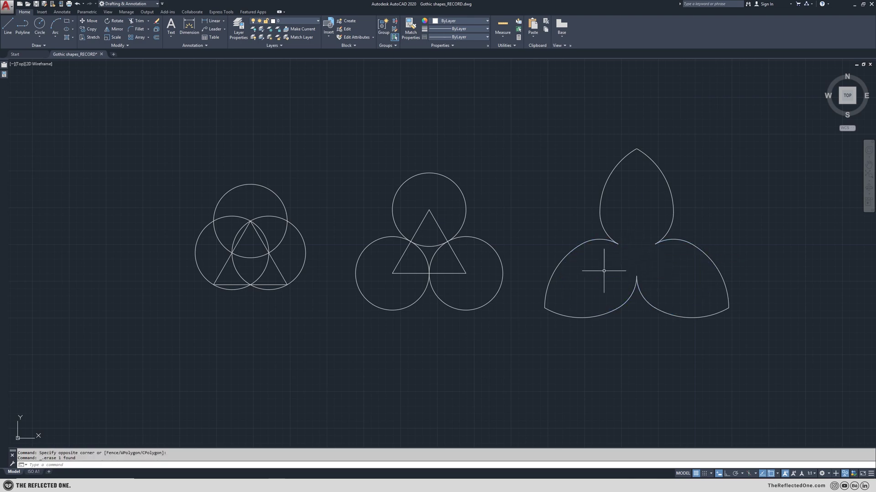
Erase the middle trefoil's triangle and trim the inner arcs of its three circles
click(436, 224)
key(Delete)
text(tr)
key(Return)
key(Return)
click(441, 261)
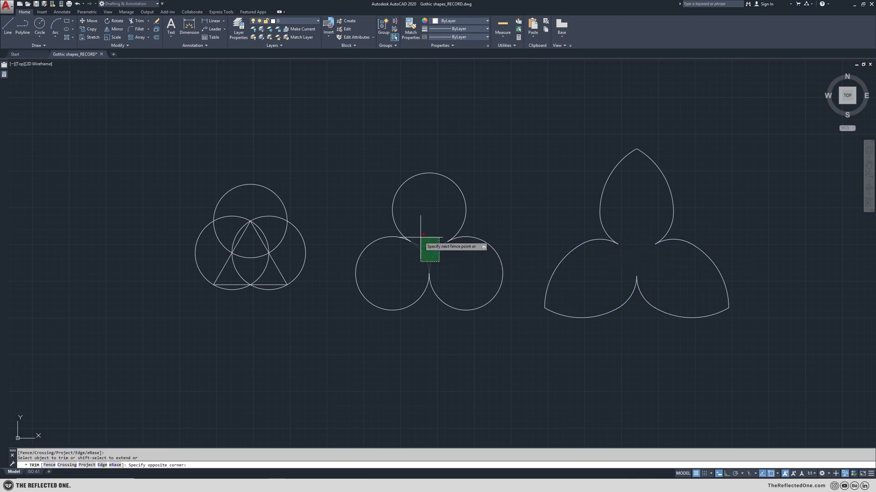
click(416, 234)
Trim the overlapping inner arcs of the left trefoil and erase its leftover arcs and triangle
click(278, 262)
click(230, 214)
key(Escape)
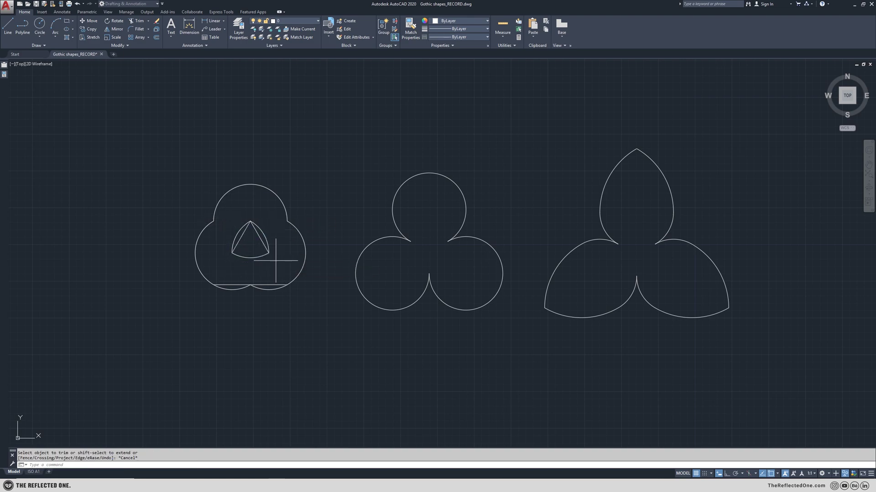
click(276, 261)
click(230, 219)
key(Delete)
click(220, 273)
click(314, 328)
key(Delete)
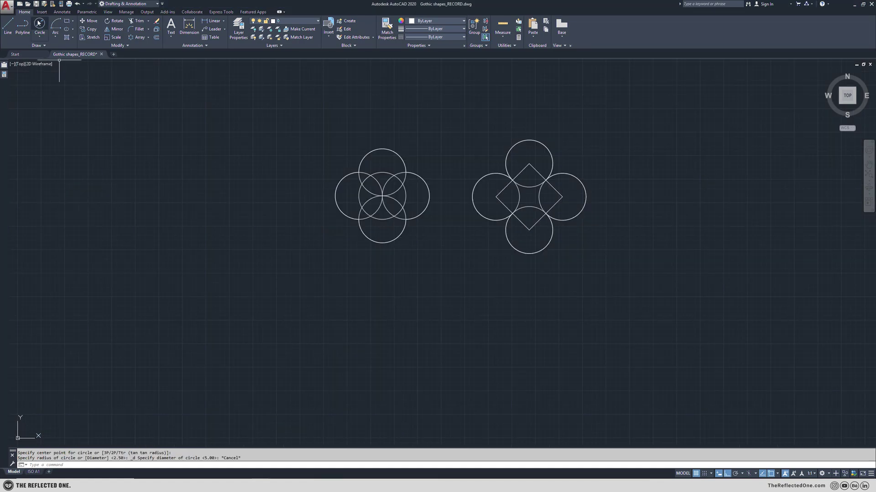
Draw a circle with a diameter of 5 below the left four-circle reference figure
click(40, 25)
text(5)
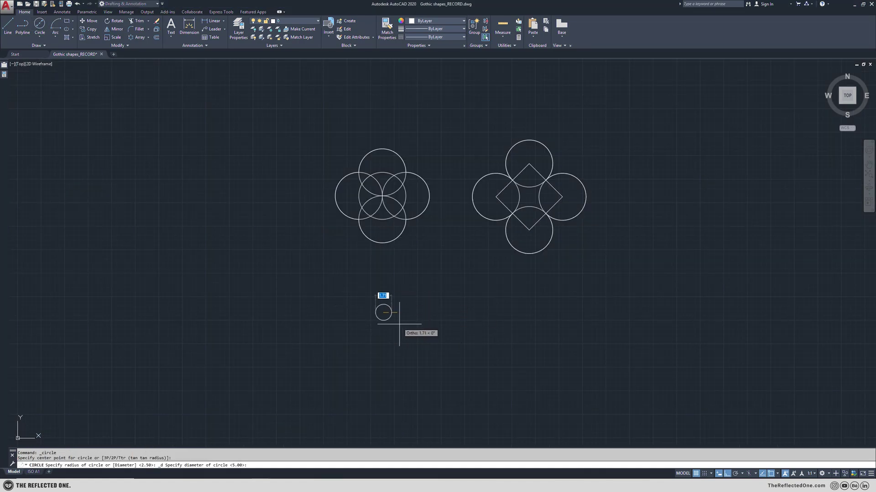
key(Return)
Draw four circles of radius 2.50 centred on the new circle's top, bottom, right and left quadrants, each passing through its centre
key(Return)
click(383, 289)
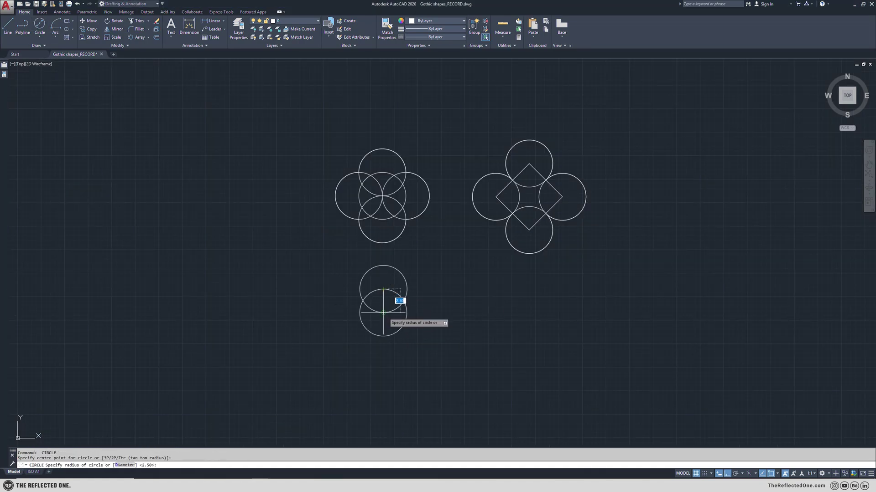
click(385, 316)
key(Return)
click(383, 337)
click(384, 313)
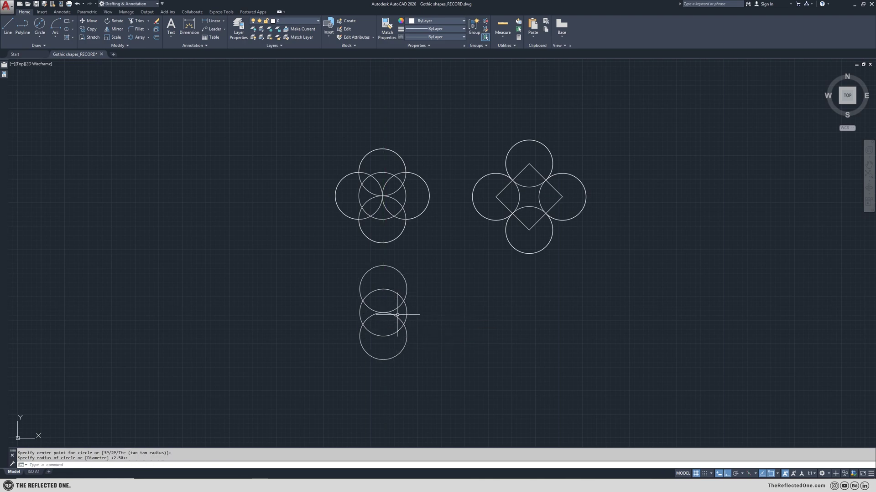
key(Return)
click(407, 313)
key(Return)
key(Return)
click(359, 313)
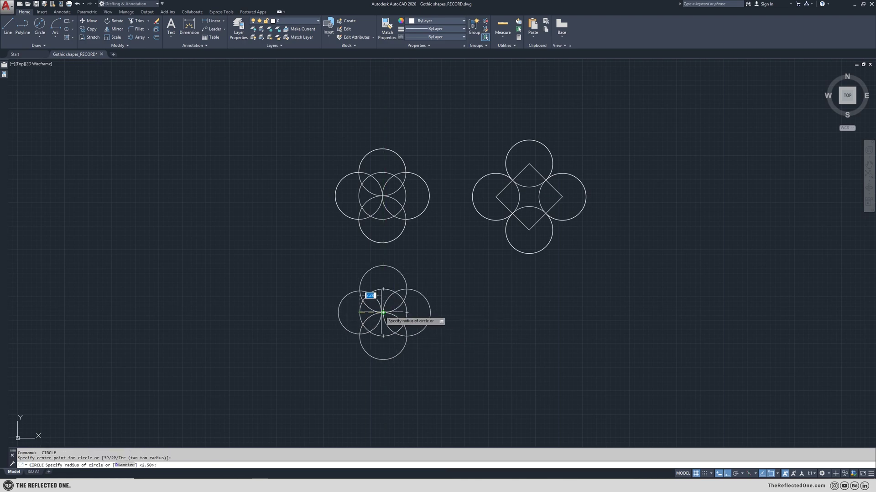
key(Return)
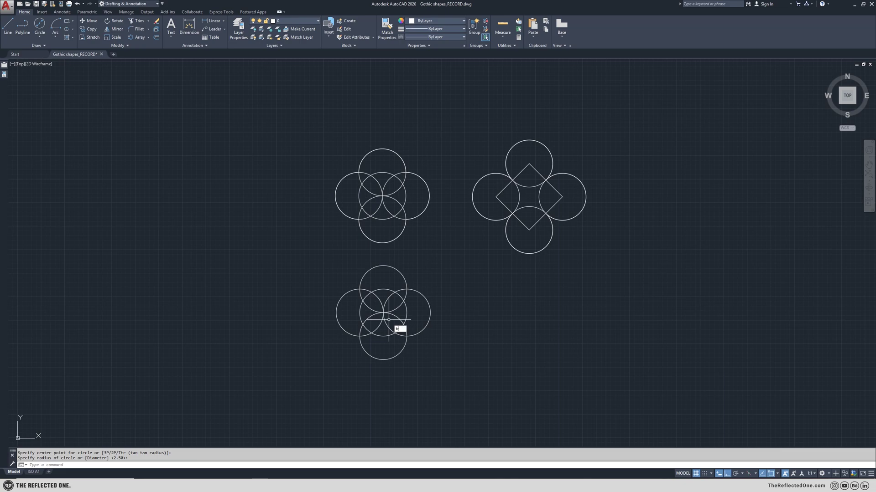
Trim the overlapping inner arcs of the five-circle figure inside the quatrefoil outline
text(tr)
key(Return)
scroll(389, 320, up, 4)
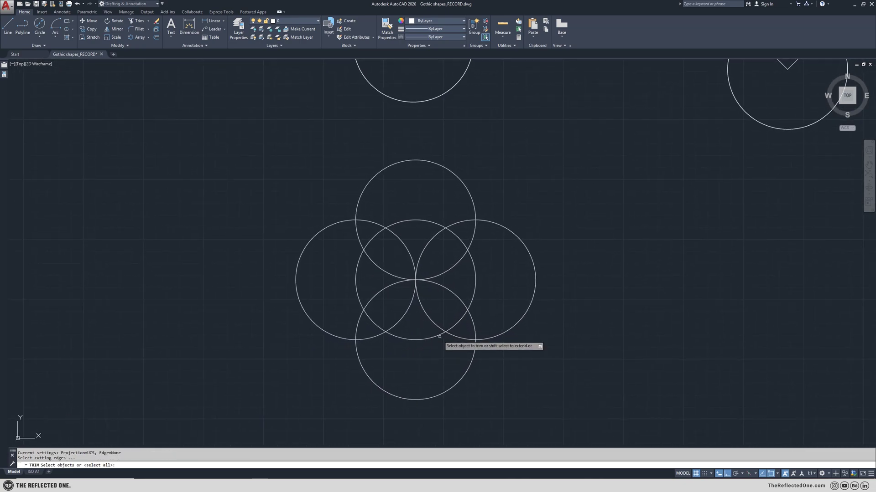
click(461, 348)
click(377, 219)
click(484, 323)
click(356, 230)
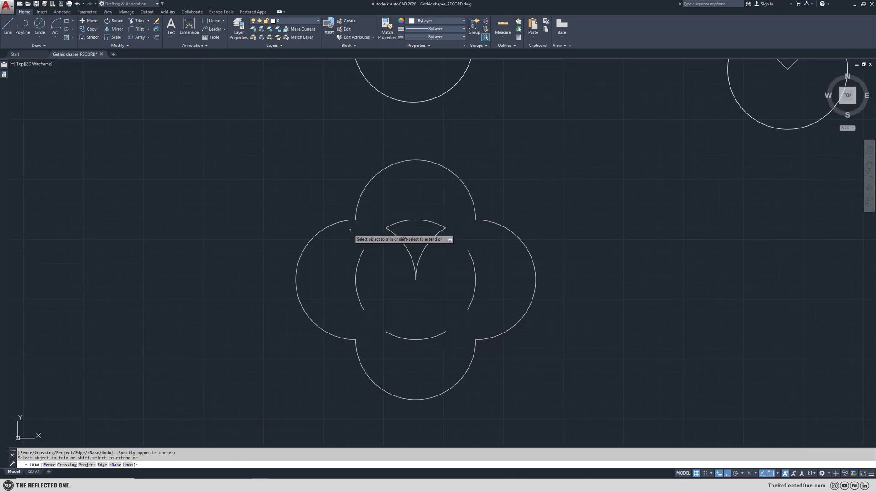
key(Escape)
Erase the leftover arc fragments inside the quatrefoil, leaving only its four outer lobes
click(460, 344)
click(390, 212)
key(Delete)
click(491, 321)
click(461, 303)
click(348, 253)
key(Delete)
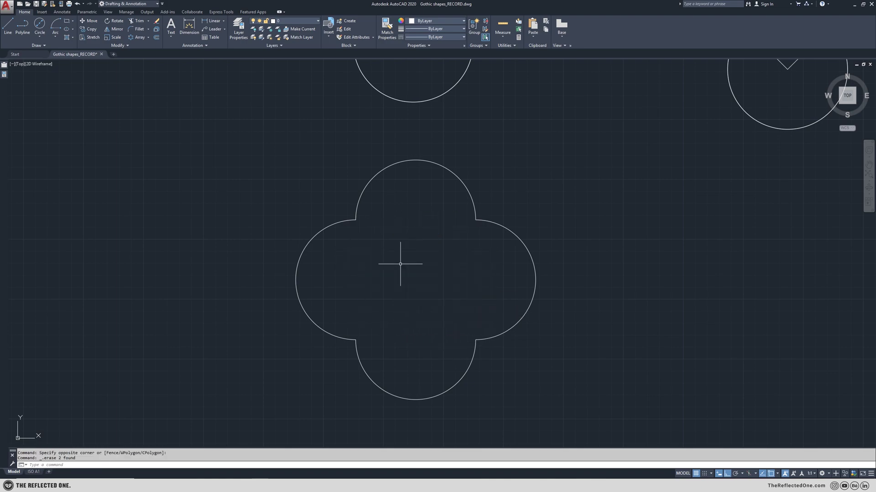
scroll(400, 264, down, 5)
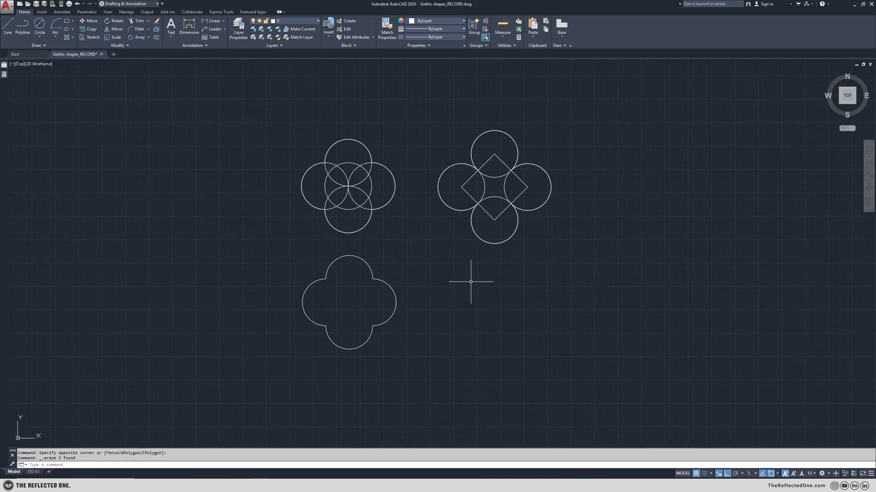
Draw a 5 by 5 square below the reference figure of four circles around a rotated square
click(67, 23)
click(477, 286)
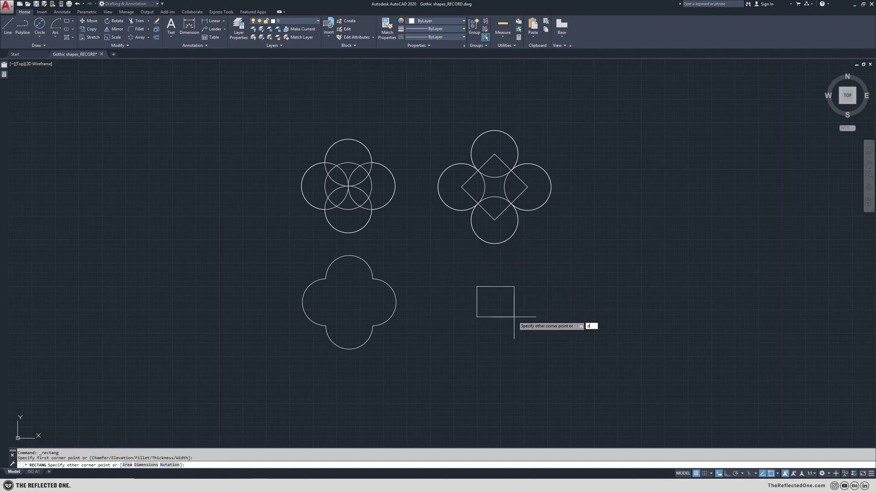
text(d)
key(Return)
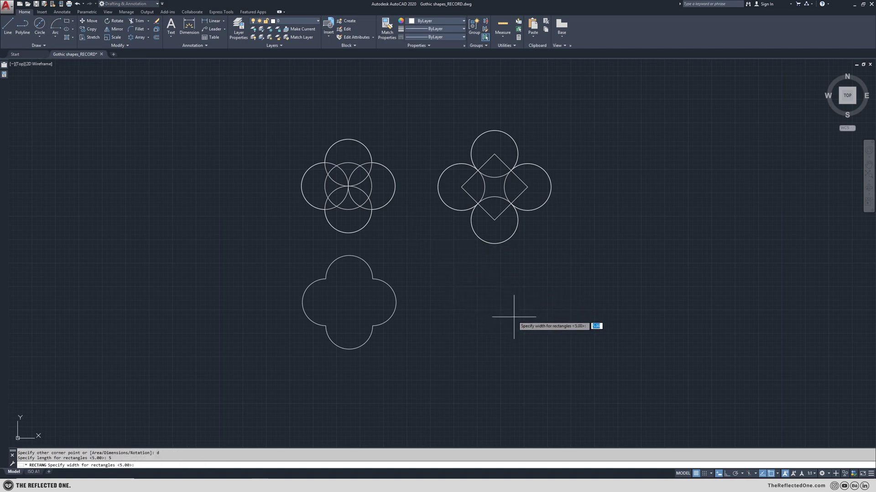
text(5)
key(Return)
key(Return)
click(515, 317)
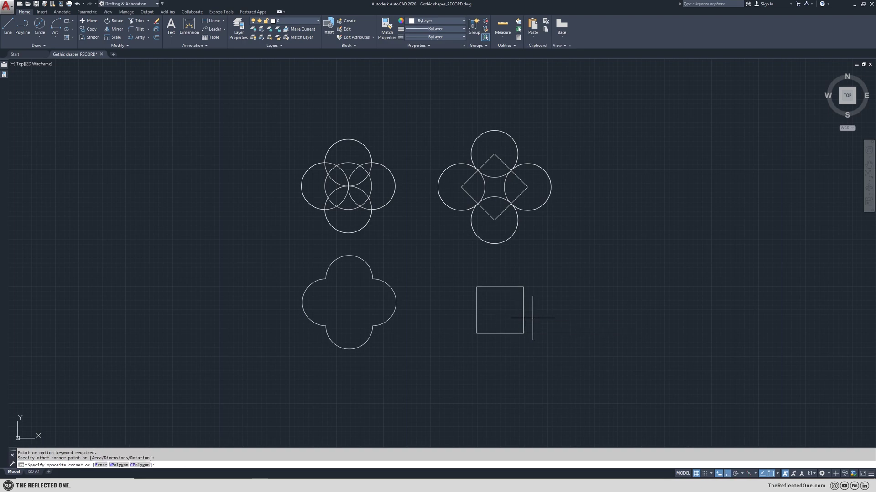
Rotate the new square 45 degrees about its centre
click(507, 284)
text(ro)
key(Return)
click(501, 310)
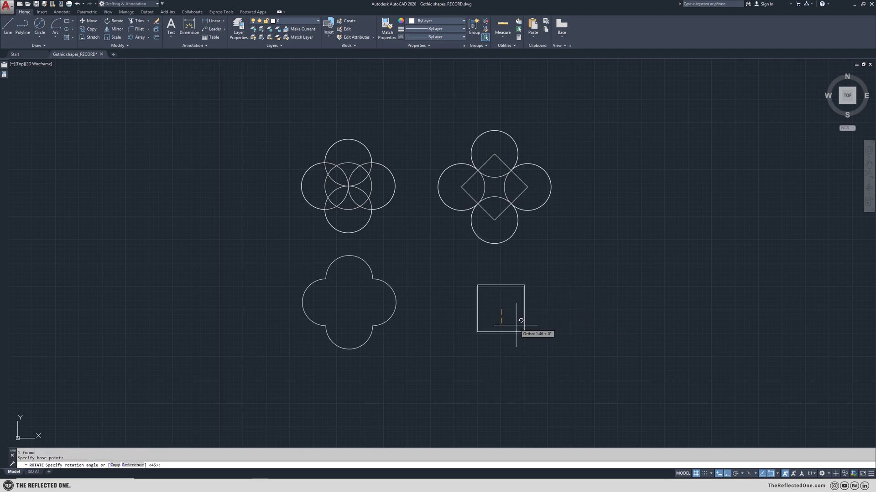
text(45)
key(Return)
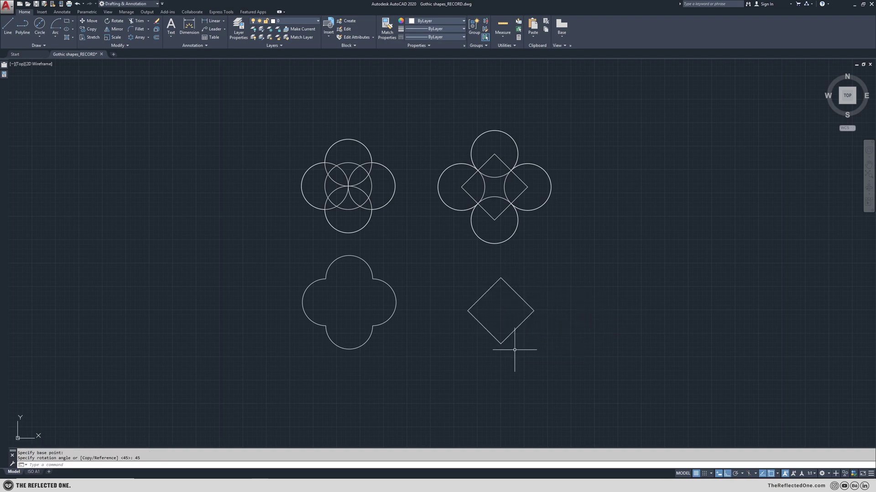
Draw four circles of radius 2.50 centred on the rotated square's corners
click(39, 33)
click(55, 59)
click(501, 278)
key(Return)
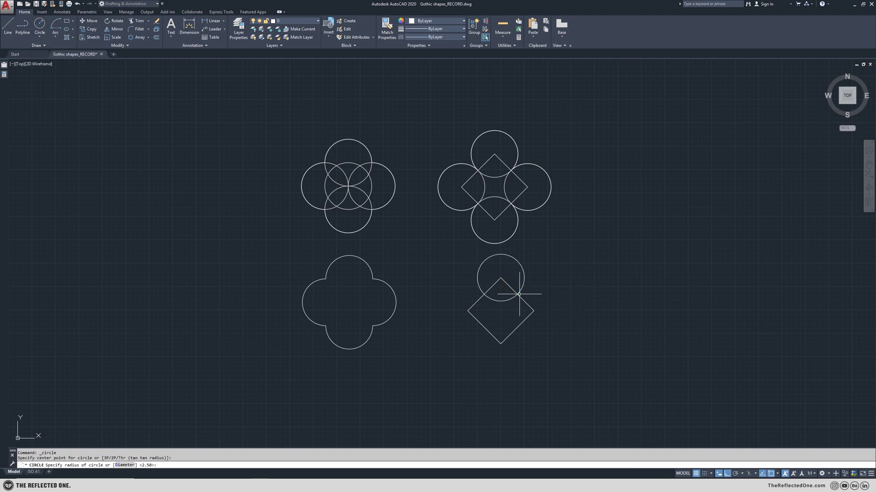
key(Return)
click(534, 311)
key(Return)
key(Return)
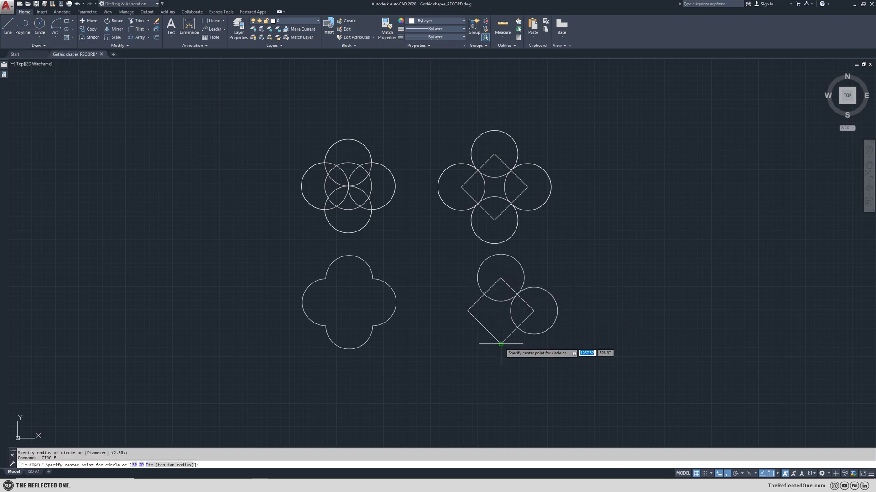
click(501, 344)
key(Return)
key(Return)
click(467, 311)
key(Return)
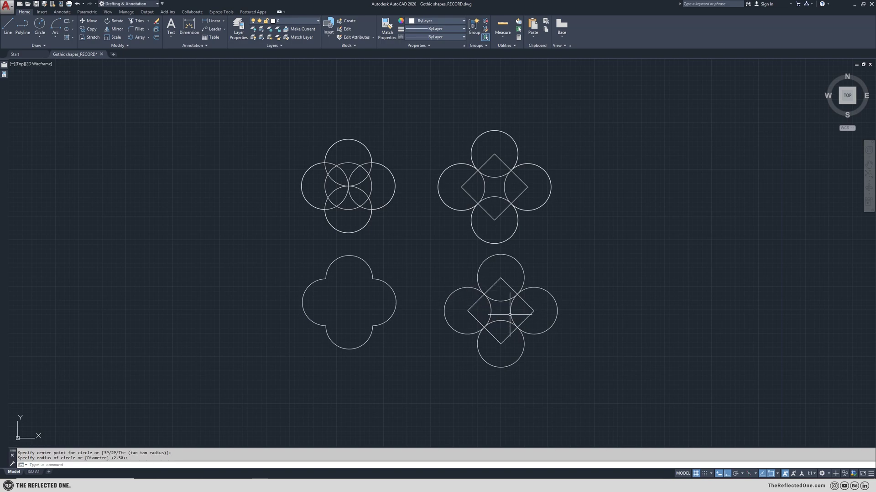
Trim the circle arcs and square edges that overlap inside the new four-circle figure
text(tr)
key(Return)
key(Return)
scroll(510, 314, up, 2)
click(518, 350)
click(478, 257)
click(551, 335)
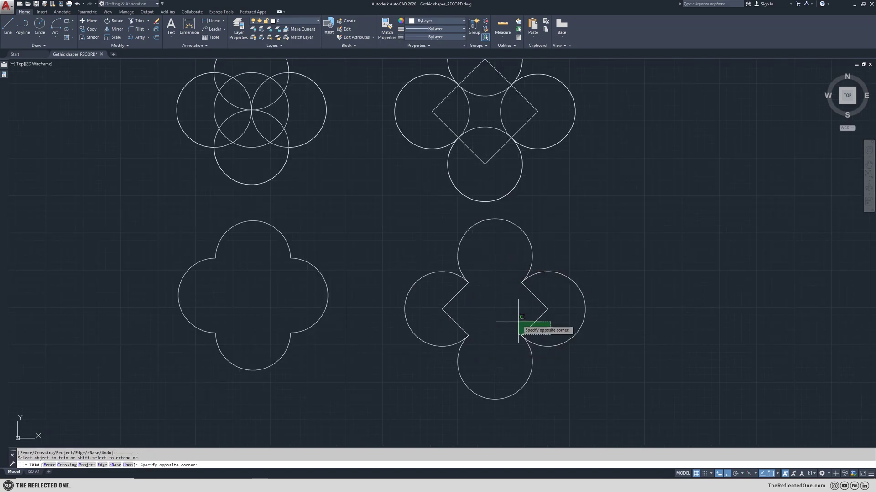
click(445, 288)
key(Escape)
Erase the leftover pieces of the square, leaving only the quatrefoil's four outer lobes
click(557, 318)
click(438, 294)
key(Delete)
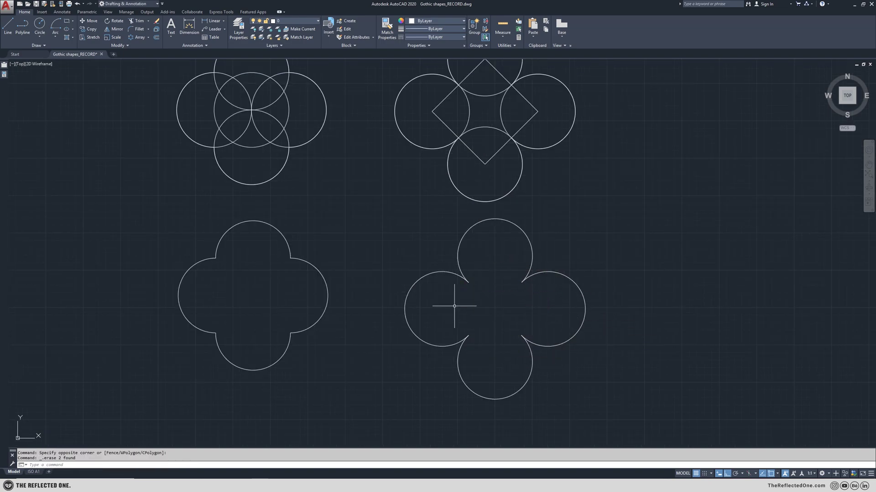
Draw two tangent circles of radius 2.5 side by side, level with the reference arch's springing line
middle_drag(612, 232, 684, 275)
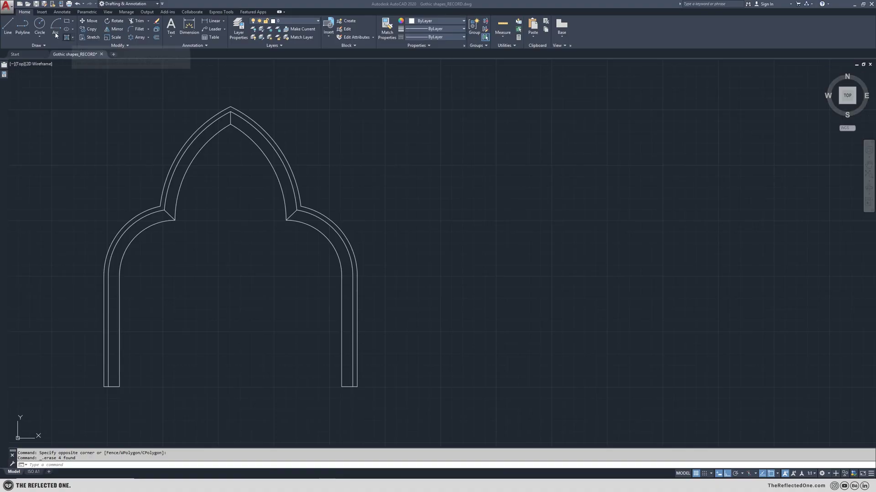
click(39, 25)
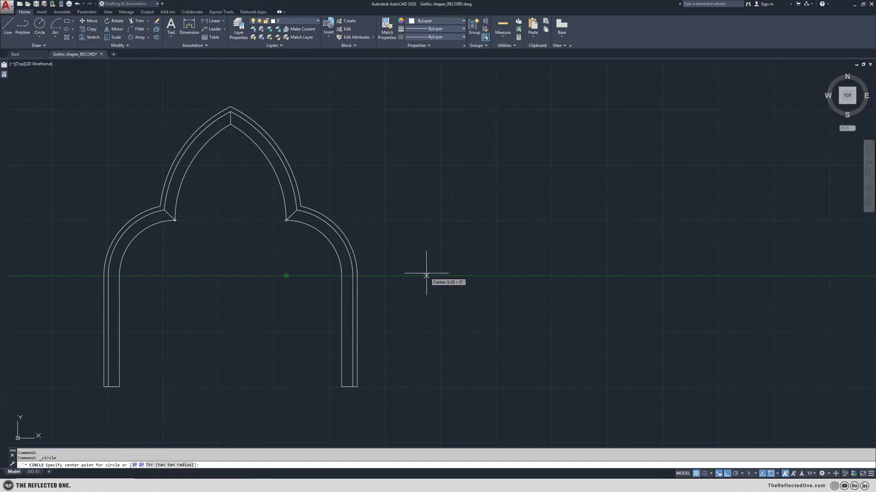
click(477, 276)
text(2.5)
key(Return)
key(Return)
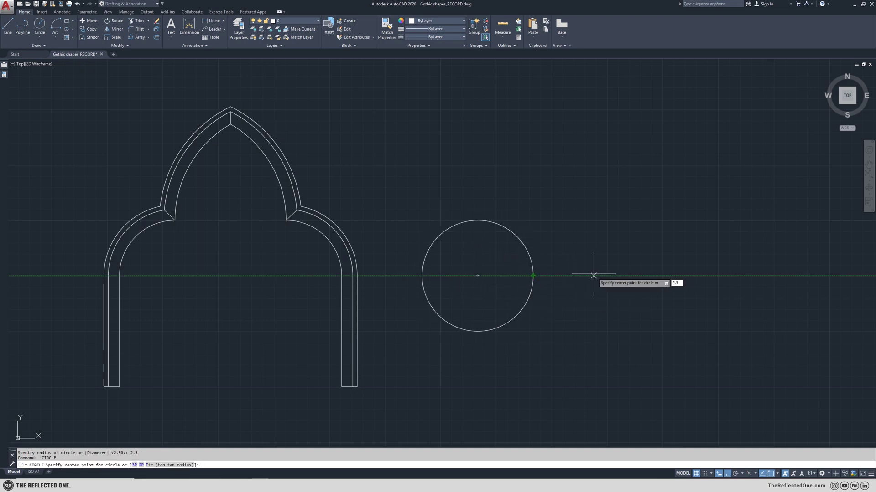
key(Return)
key(Return)
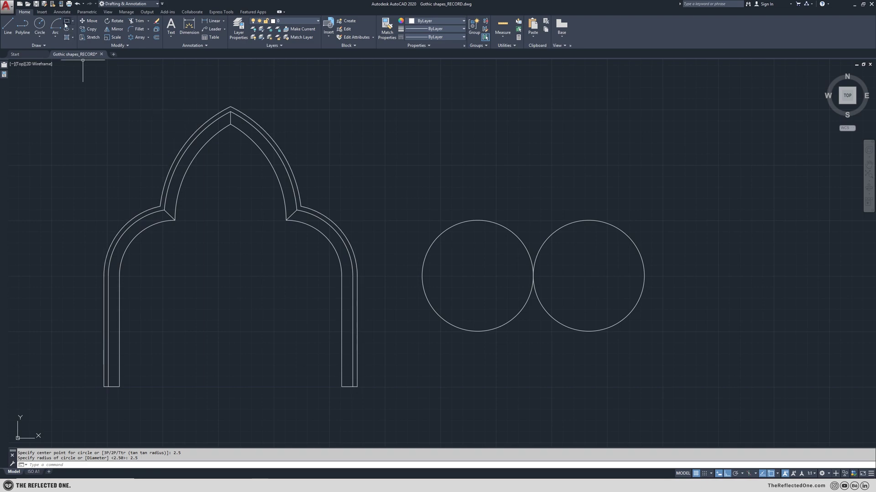
Draw a quarter arc centred on the left circle's top point, rising from the right circle's top point
click(477, 221)
click(589, 221)
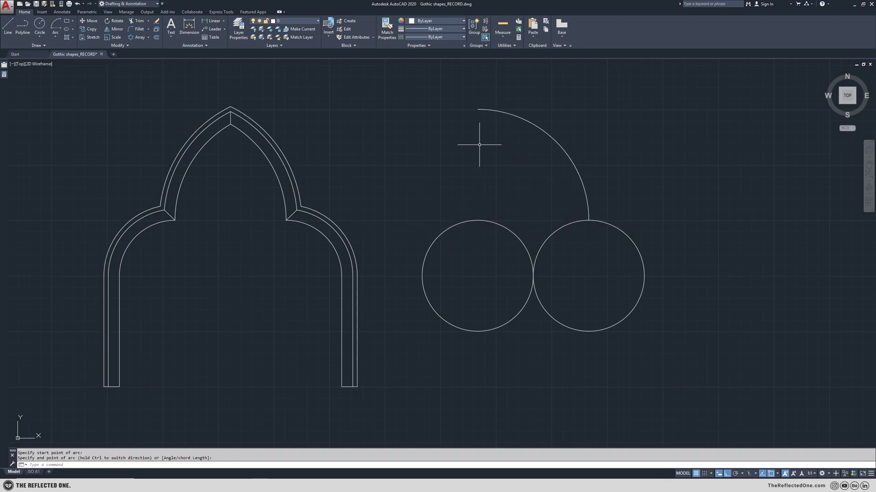
click(478, 109)
Mirror the arc about the vertical axis through the two circles' tangent point, keeping the original
click(539, 108)
click(495, 147)
text(mi)
key(Return)
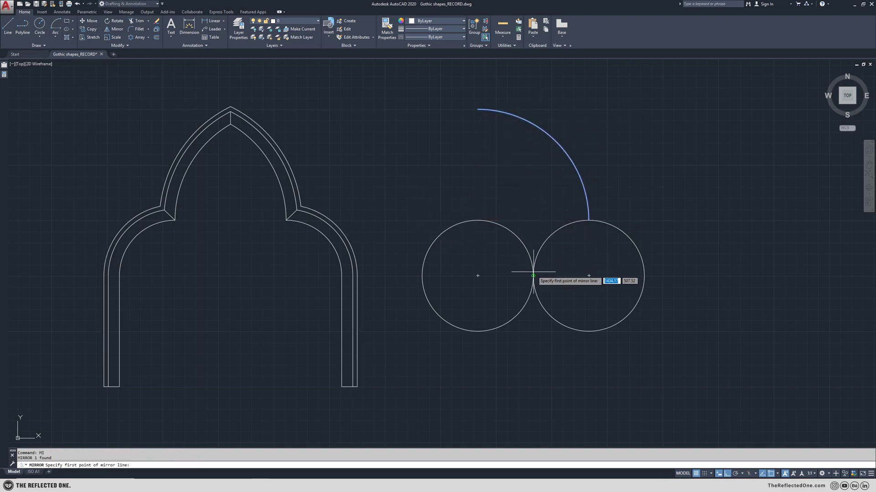
click(533, 276)
click(543, 182)
key(Return)
Trim the ends of the two crossing arcs above their intersection to form a pointed apex
text(tr)
key(Return)
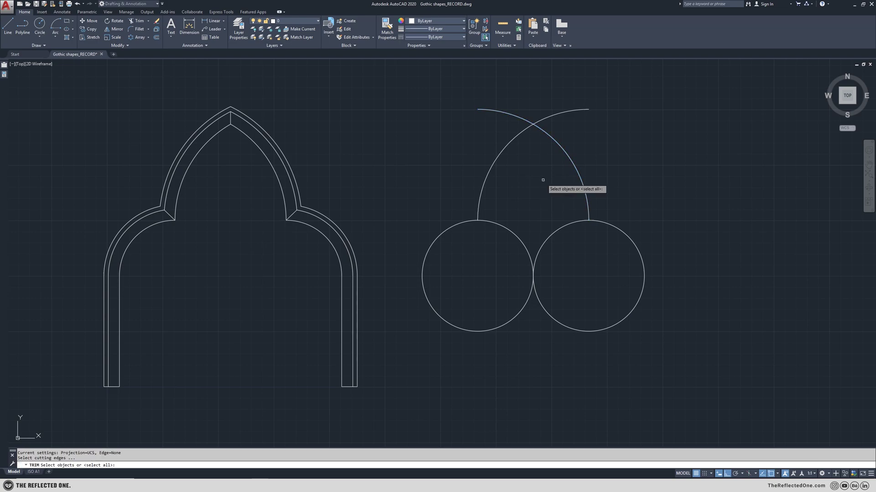
key(Return)
click(457, 87)
click(625, 119)
key(Escape)
Draw a vertical line 5 long downward from the outer quadrant of each circle
click(8, 27)
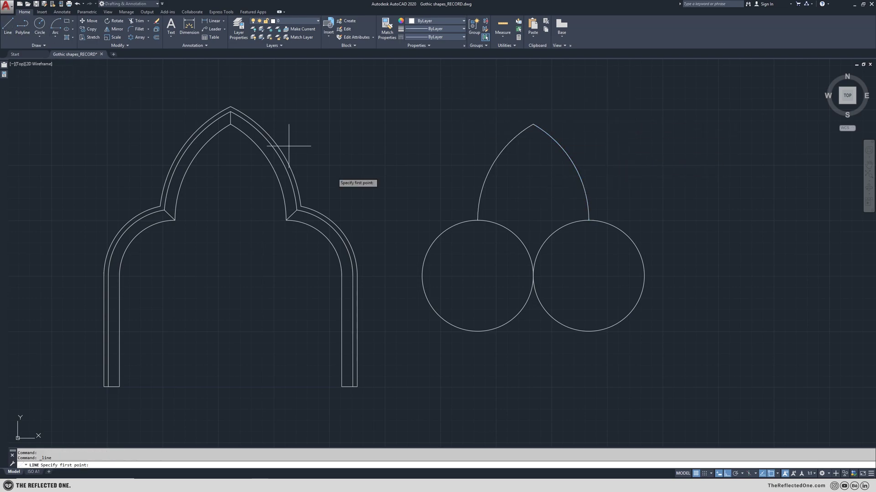
click(422, 276)
text(5)
key(Return)
key(Return)
key(Return)
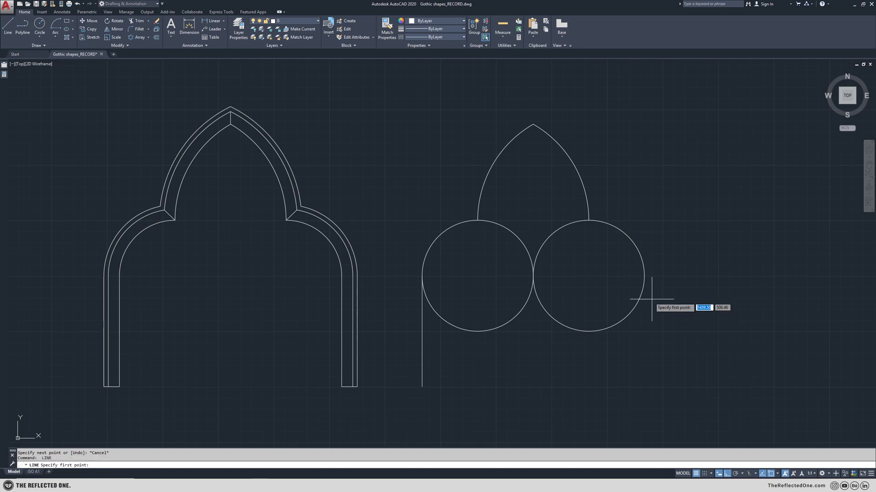
click(644, 276)
text(5)
key(Return)
key(Escape)
Trim the lower and inner parts of both circles, leaving only the arch's shoulder arcs
text(tr)
key(Return)
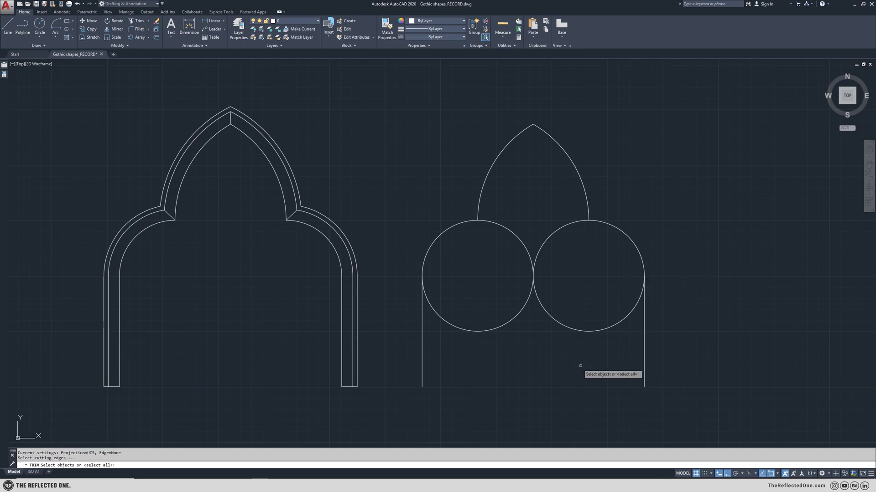
key(Return)
click(585, 362)
click(507, 216)
key(Escape)
Join all the arcs and lines of the new arch into one outline
click(724, 411)
click(396, 121)
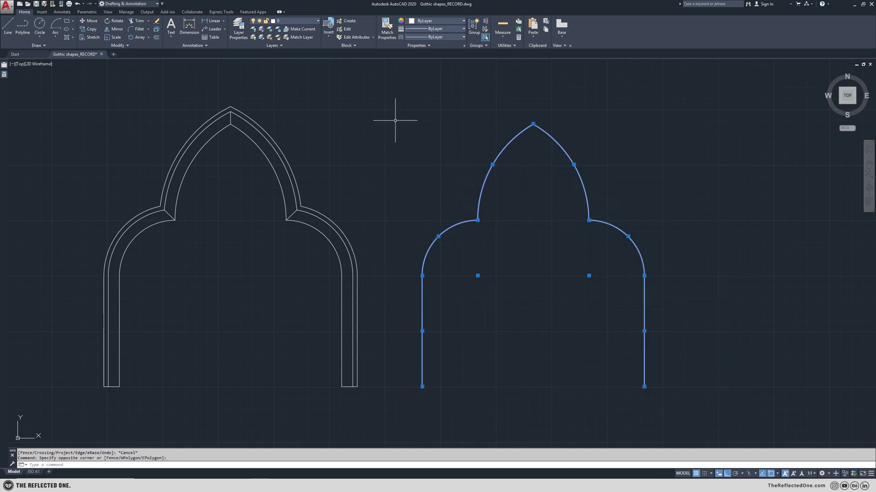
text(j)
key(Return)
Offset the joined arch outline outward by 0.5
key(Return)
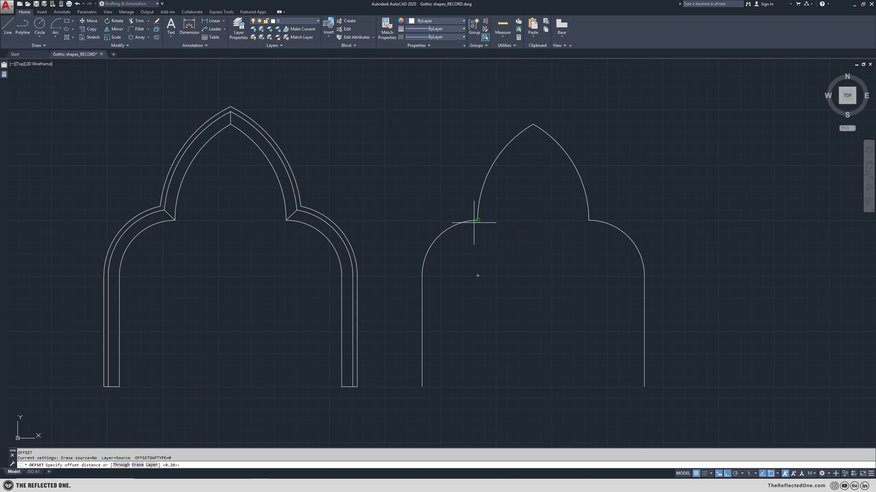
text(.5)
key(Return)
click(474, 223)
click(434, 178)
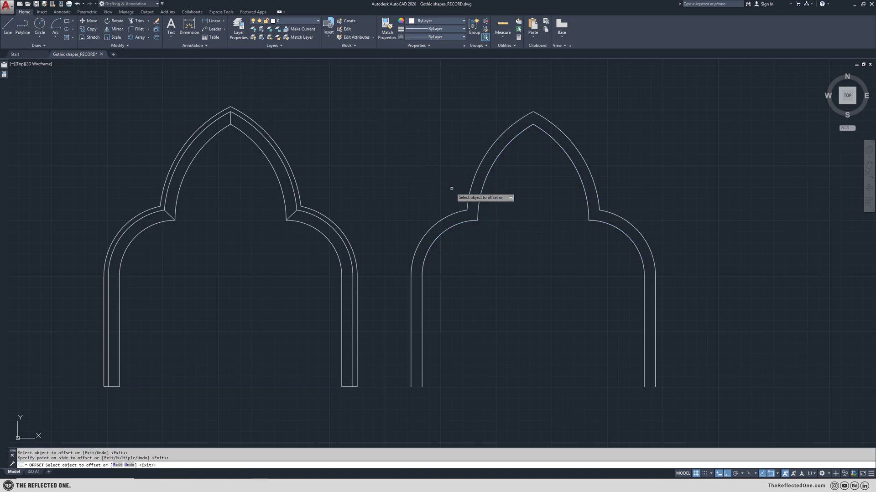
Offset the arch's outer outline outward by another 0.2
key(Return)
key(Return)
text(.2)
key(Return)
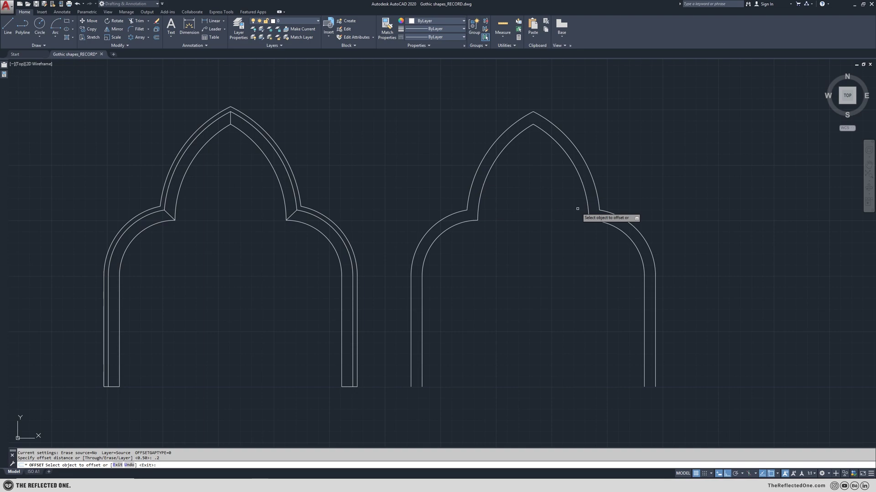
click(599, 207)
click(637, 191)
key(Return)
Connect the inner and middle outlines with lines at the apex and shoulder corners, and draw a line across the arch's base
text(l)
key(Return)
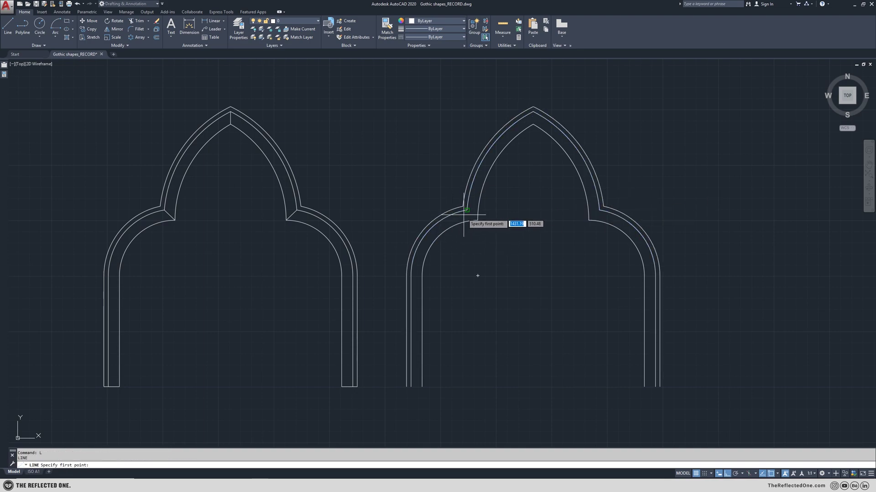
click(589, 220)
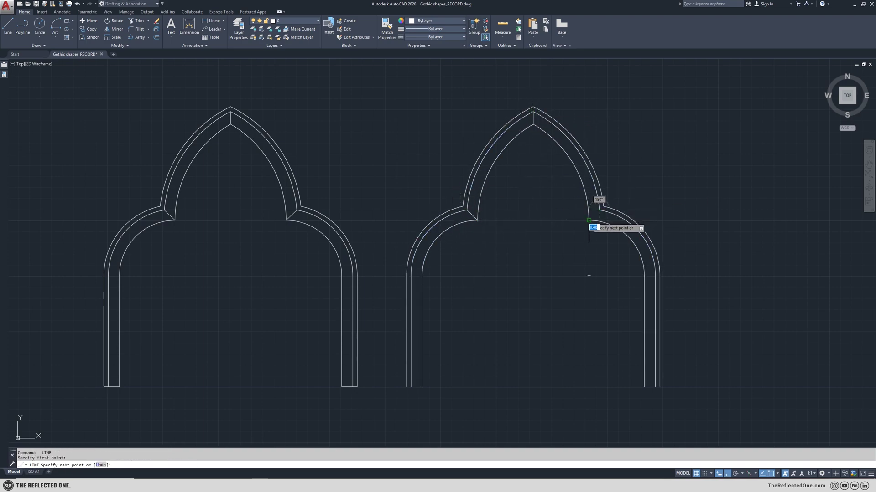
click(406, 387)
key(Escape)
Trim the base line between the arch's two legs
text(tr)
key(Return)
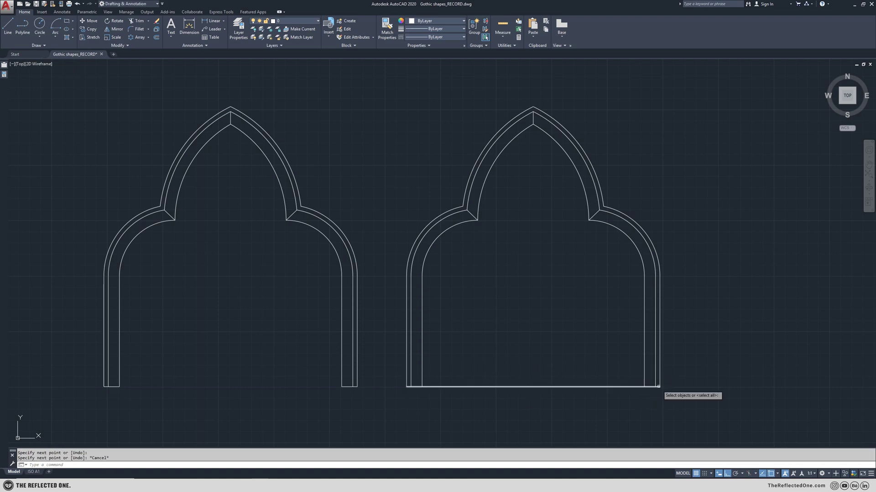
key(Return)
right_click(660, 387)
click(557, 345)
click(522, 406)
key(Escape)
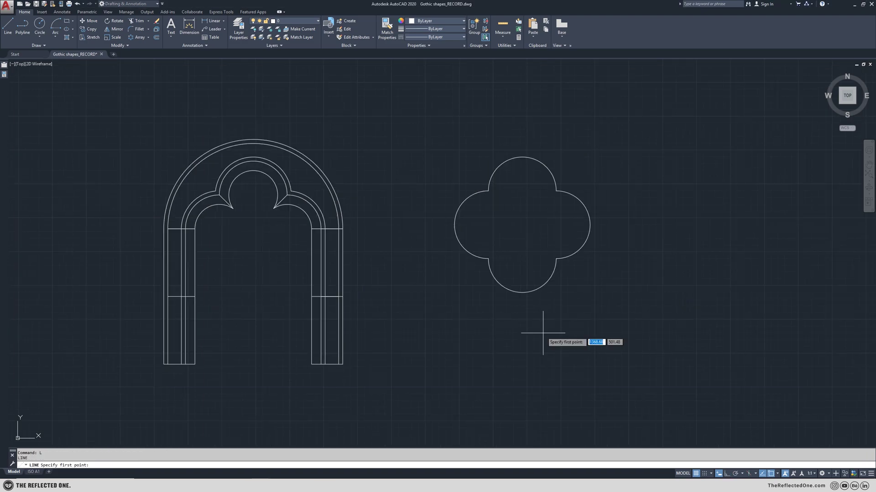
Draw a horizontal line through the quatrefoil's middle and use it to remove the shape's lower half
middle_drag(543, 333, 525, 329)
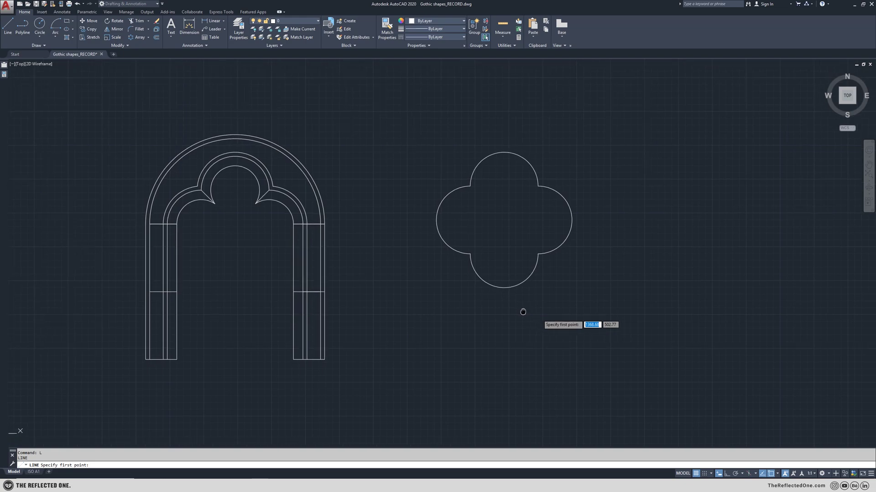
click(436, 219)
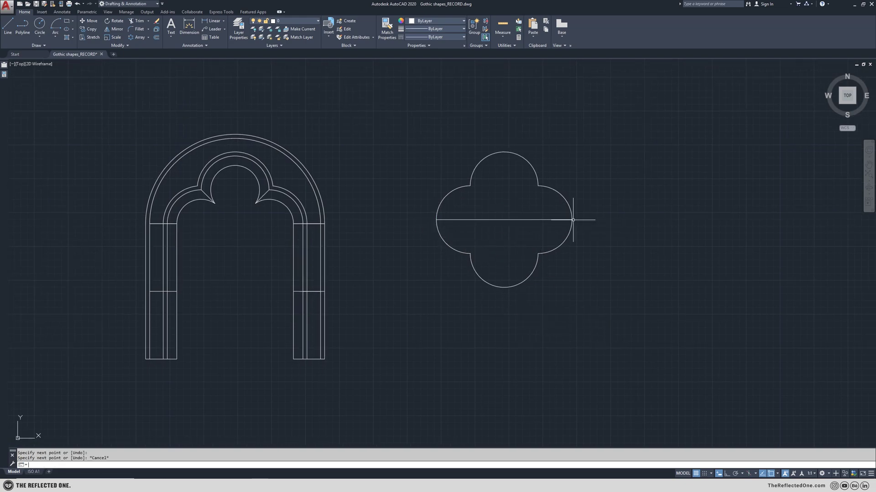
click(414, 233)
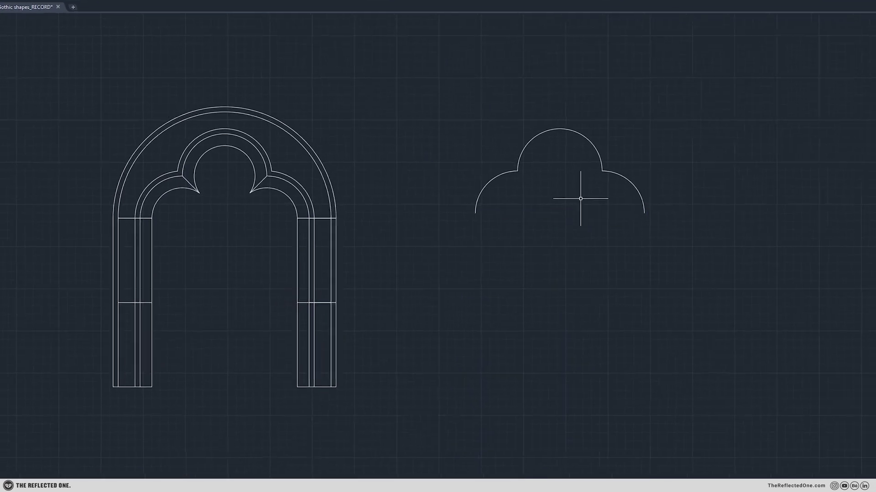
Join the remaining upper arcs and offset the trefoil outline inward by 0.7
click(762, 263)
click(437, 67)
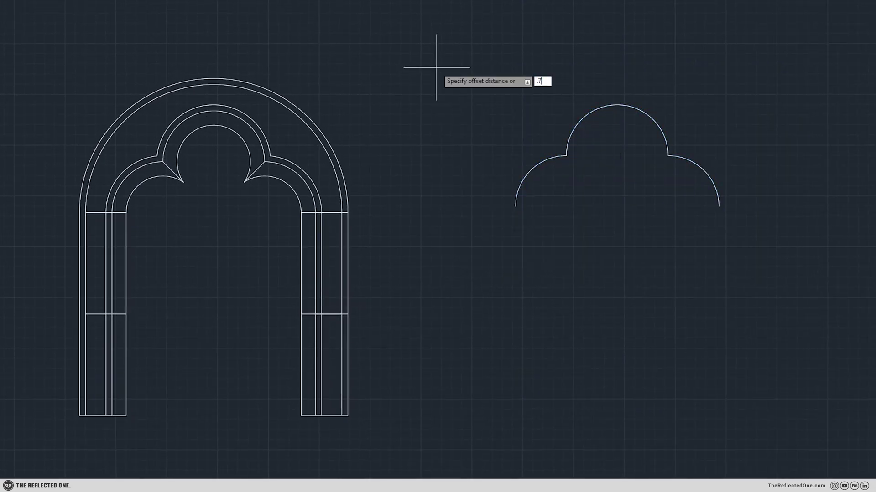
key(Return)
click(569, 148)
click(595, 209)
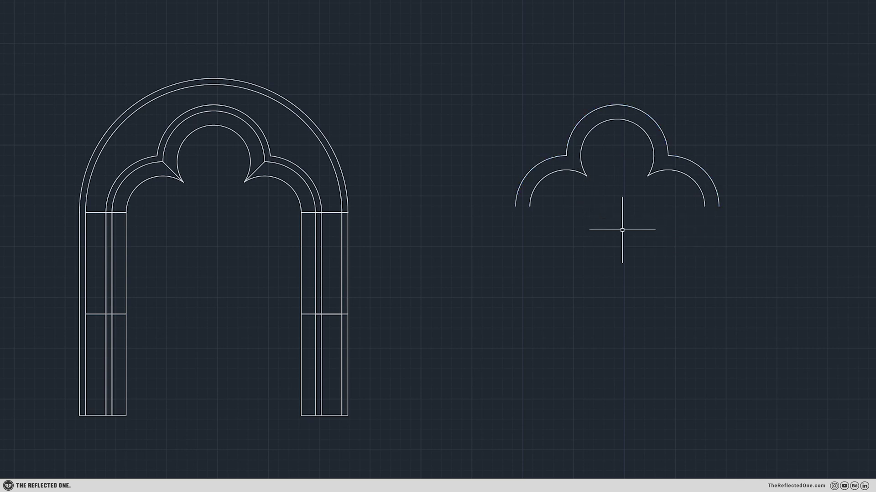
Offset the original trefoil outline outward to add an outer moulding line
click(680, 160)
key(Escape)
key(Return)
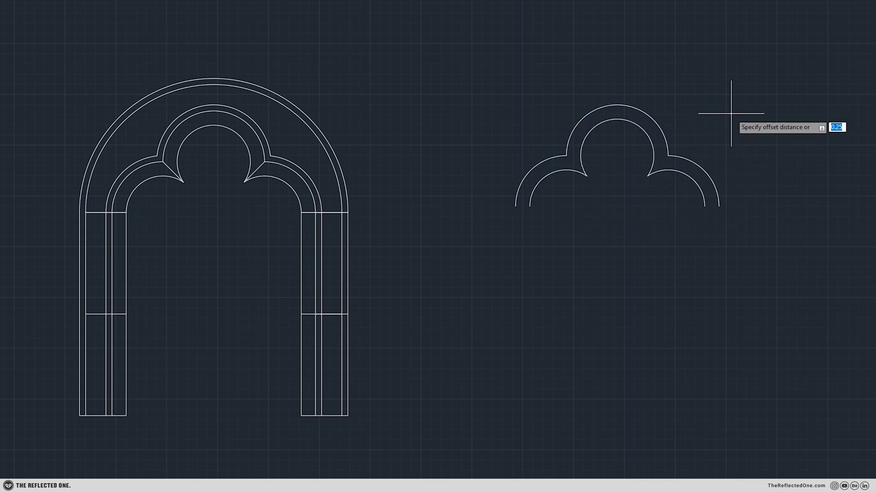
click(698, 159)
click(693, 143)
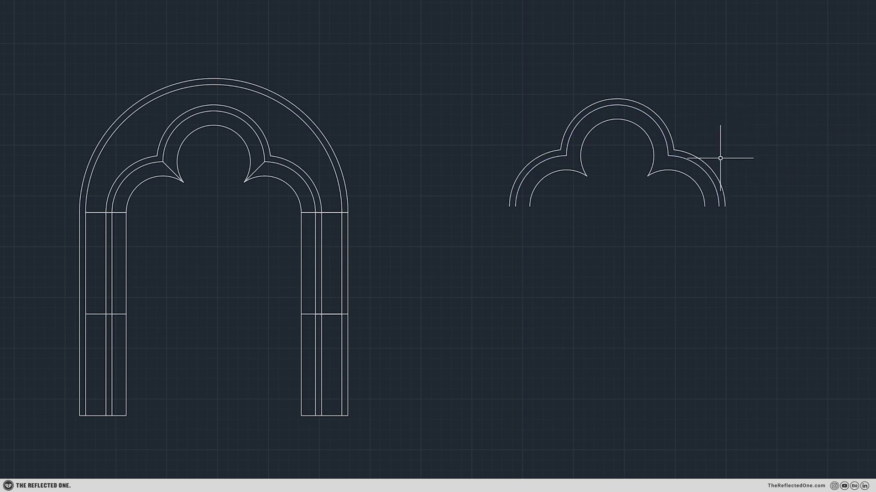
Draw a 1-unit horizontal line outward from each end of the outermost trefoil line
click(725, 207)
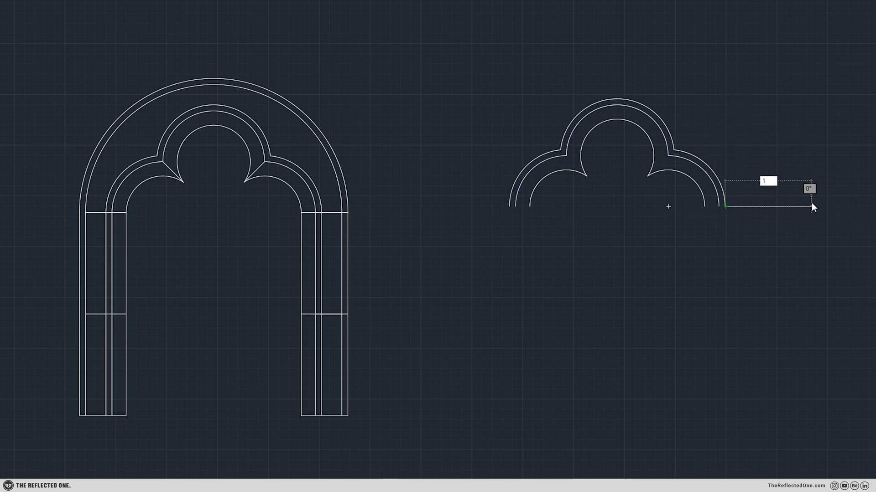
key(Return)
click(509, 206)
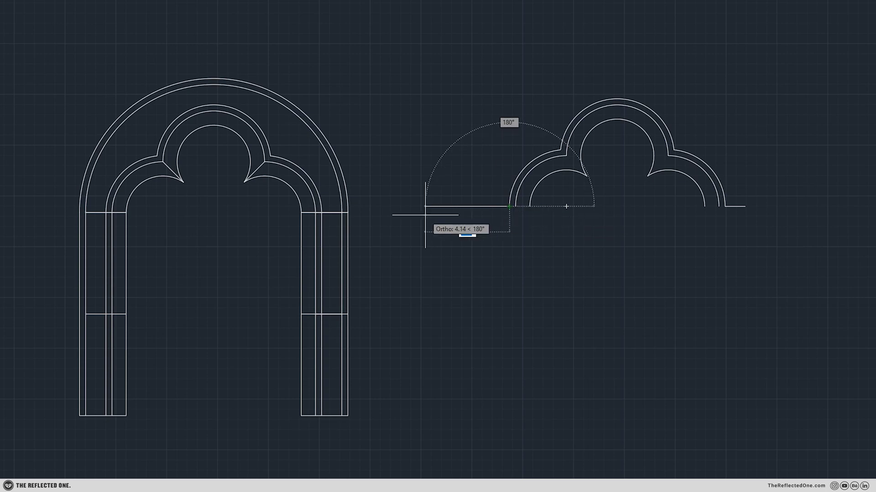
text(1)
key(Return)
key(Return)
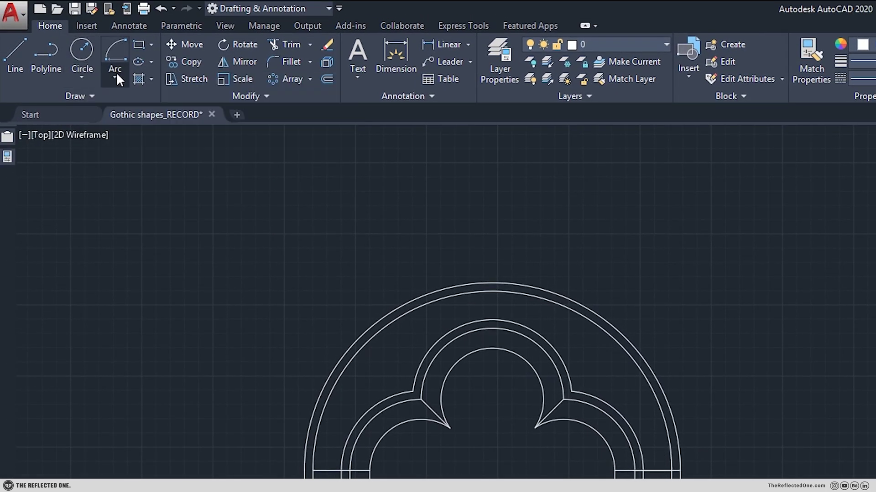
Draw a Start, End, Angle arc forming a semicircle over the trefoil between the outer ends of the two short lines
click(116, 76)
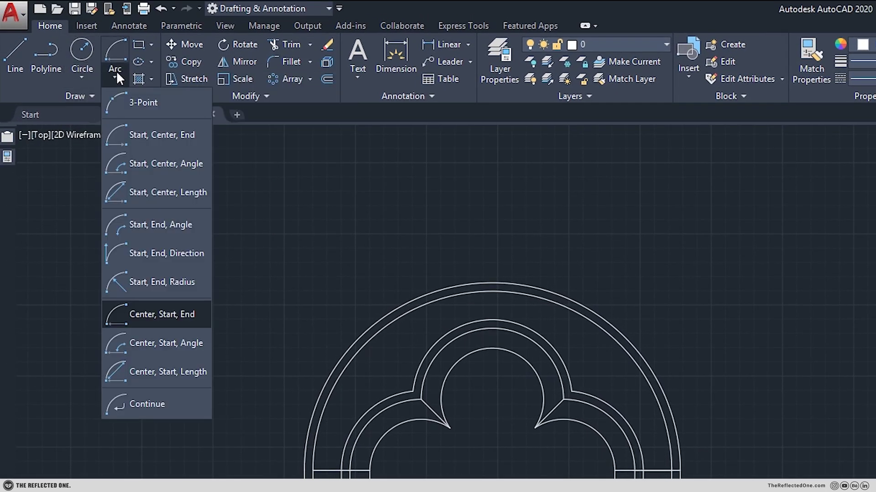
click(158, 221)
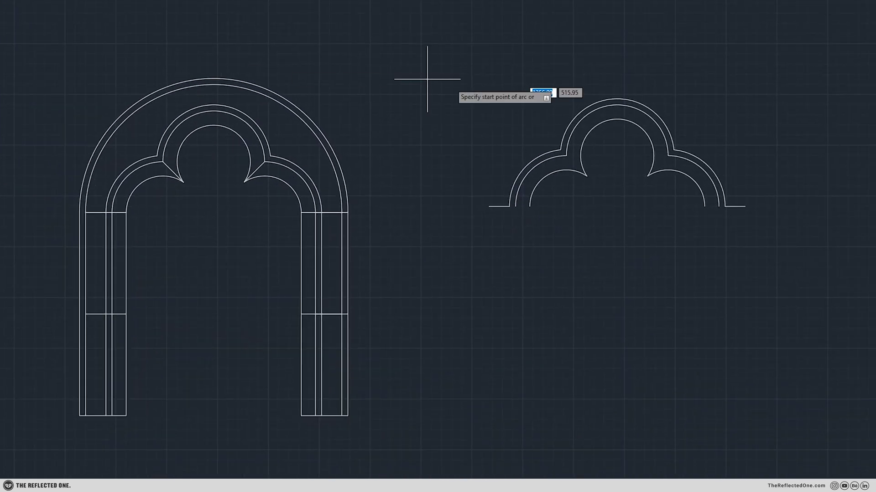
click(493, 204)
click(744, 206)
click(661, 15)
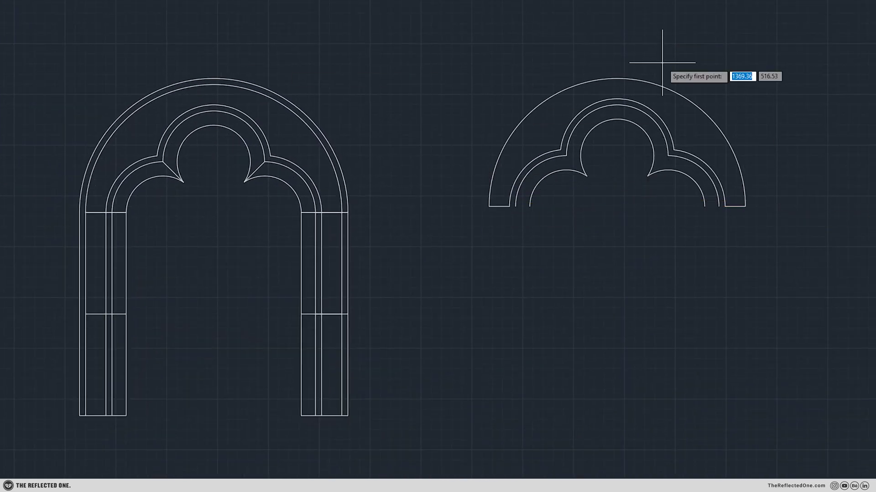
Draw a base line between the outer trefoil line's ends and a 5-unit vertical line down from the innermost outline's right end
click(510, 206)
click(725, 206)
key(space)
key(space)
click(705, 207)
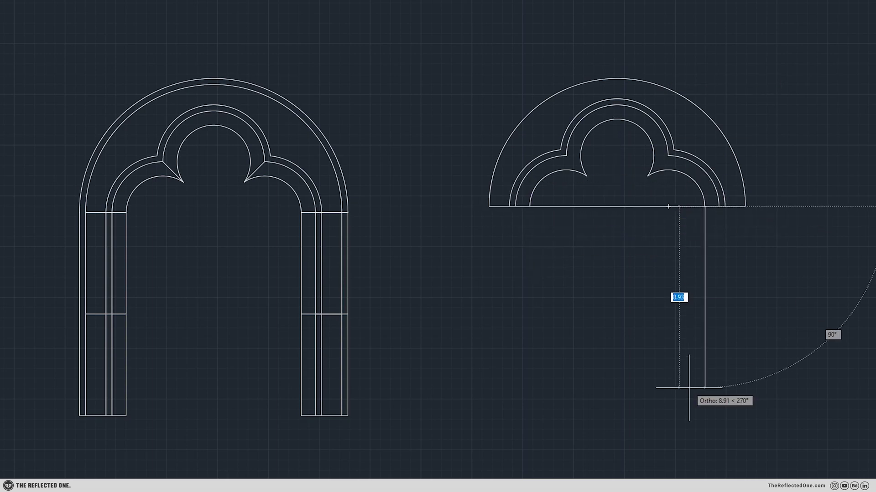
text(5)
key(space)
key(space)
Copy the vertical line to the other three moulding endpoints on the arch's right side
click(804, 316)
click(653, 261)
text(c)
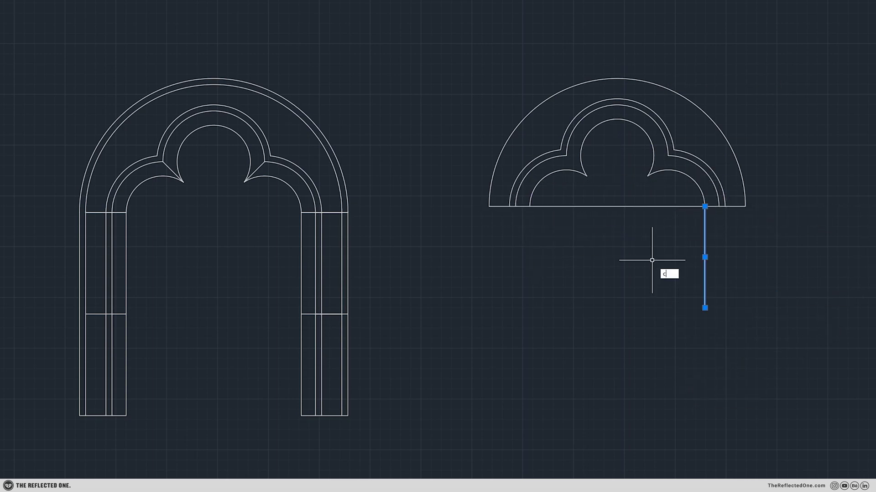
text(o)
key(space)
click(705, 207)
click(719, 206)
click(725, 207)
click(745, 206)
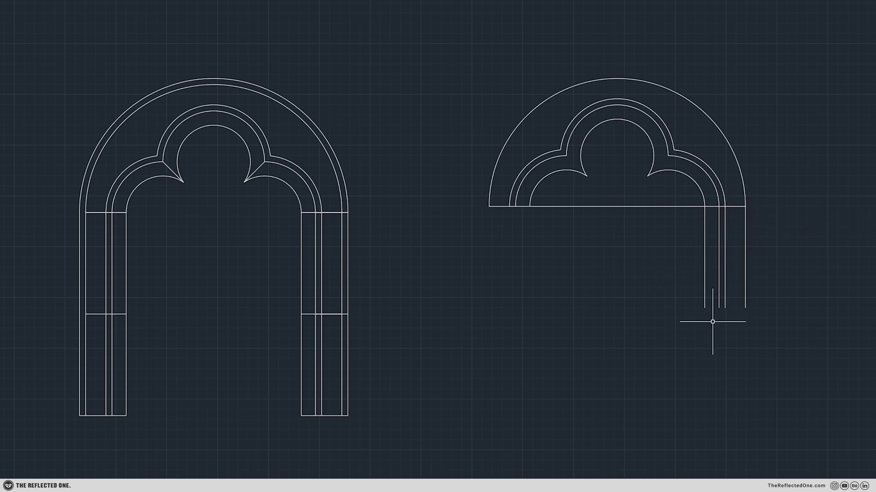
Draw a horizontal line across the foot of the arch and the left leg's outer vertical edge down to it
click(746, 309)
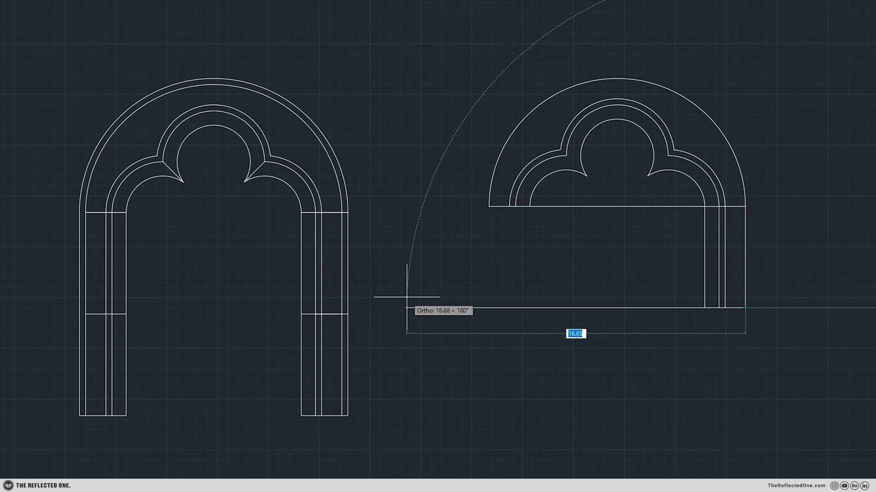
click(448, 306)
key(space)
key(space)
click(488, 207)
click(490, 308)
key(Return)
Trim the foot line's overhang beyond the left leg's outer edge
text(tr)
key(Return)
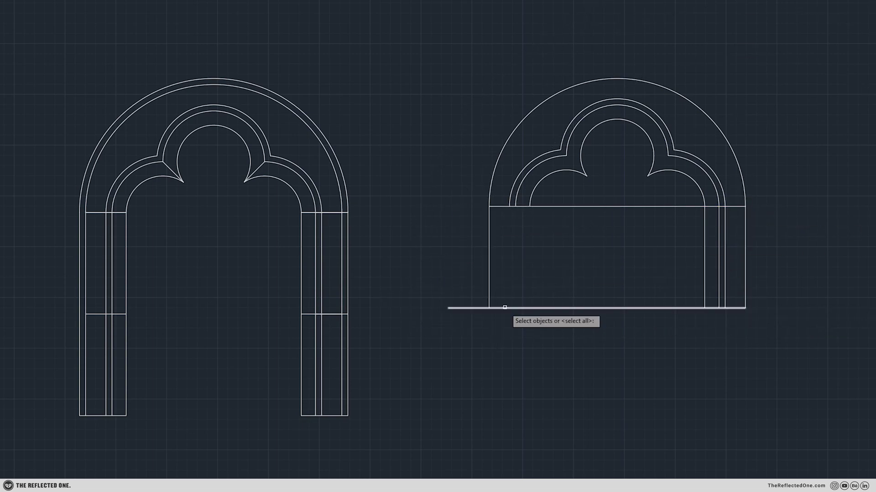
click(461, 308)
key(Escape)
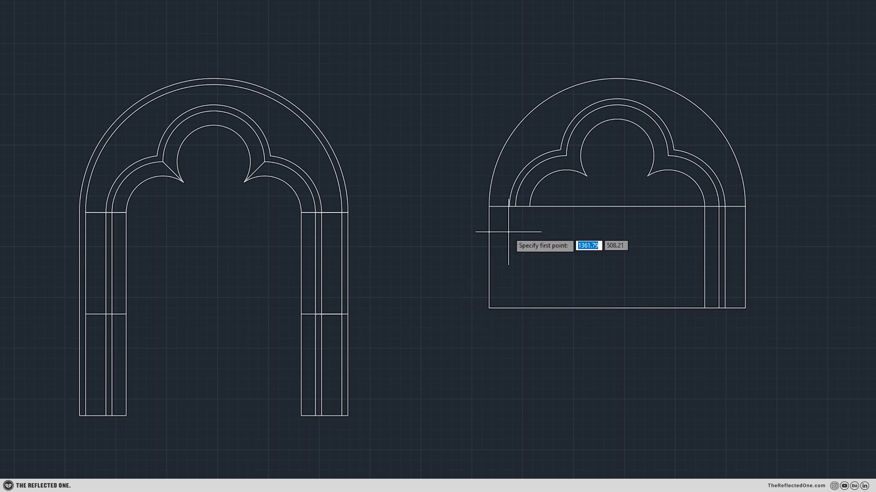
Draw the left leg's three remaining vertical lines from the moulding endpoints down to the foot line
click(509, 206)
click(510, 308)
key(space)
key(space)
click(516, 206)
click(516, 309)
key(space)
key(space)
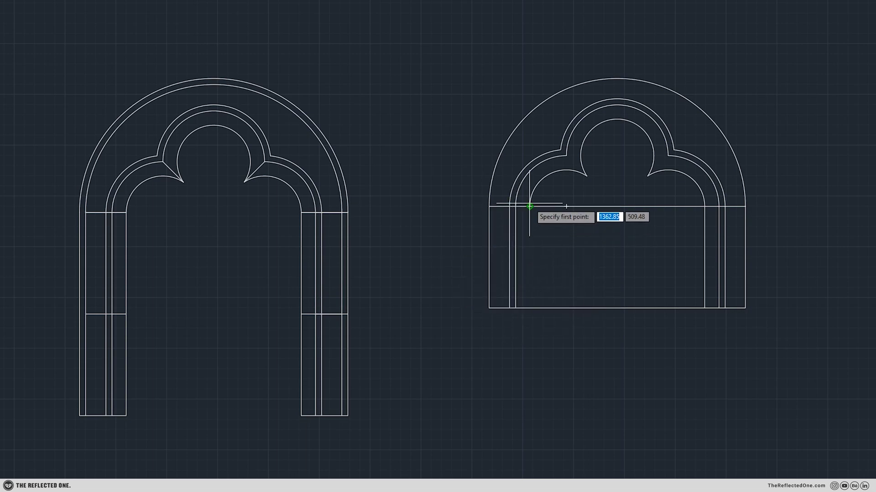
click(529, 206)
click(530, 308)
key(space)
Trim the base line and foot line between the arch's two legs
text(tr)
key(space)
click(611, 327)
click(586, 196)
key(Escape)
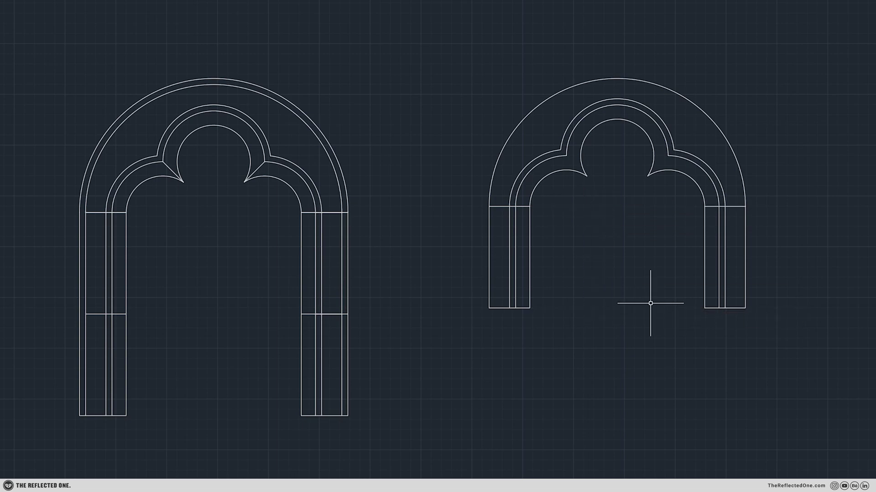
Copy the vertical and foot lines of both legs straight down by one leg length
click(811, 343)
click(451, 249)
text(o)
key(Return)
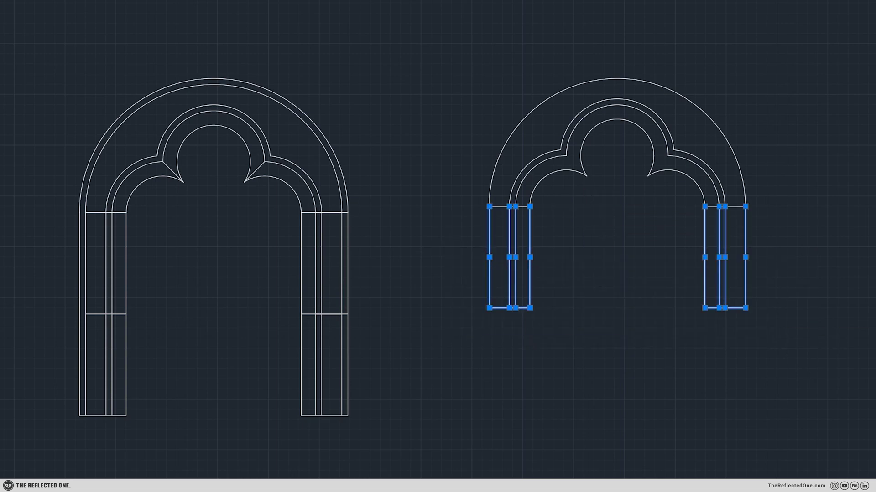
click(489, 207)
click(489, 308)
key(Return)
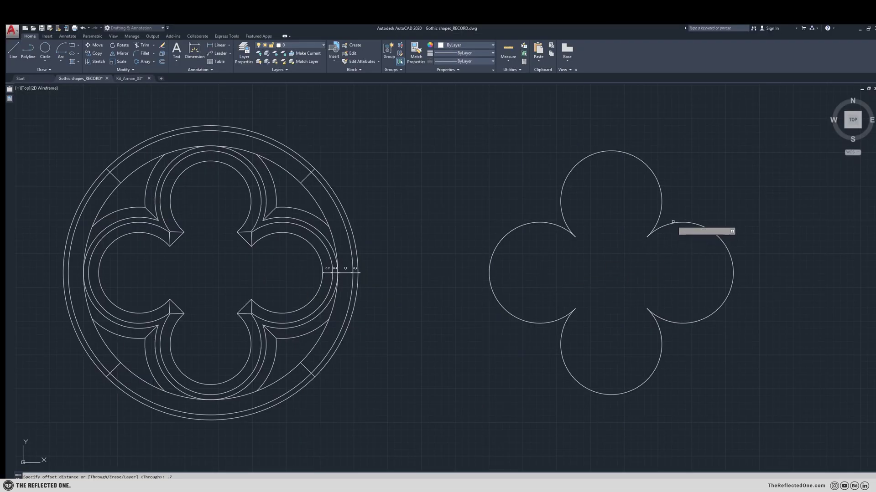
Offset the quatrefoil outline inward by 0.7
key(Return)
click(673, 223)
click(624, 260)
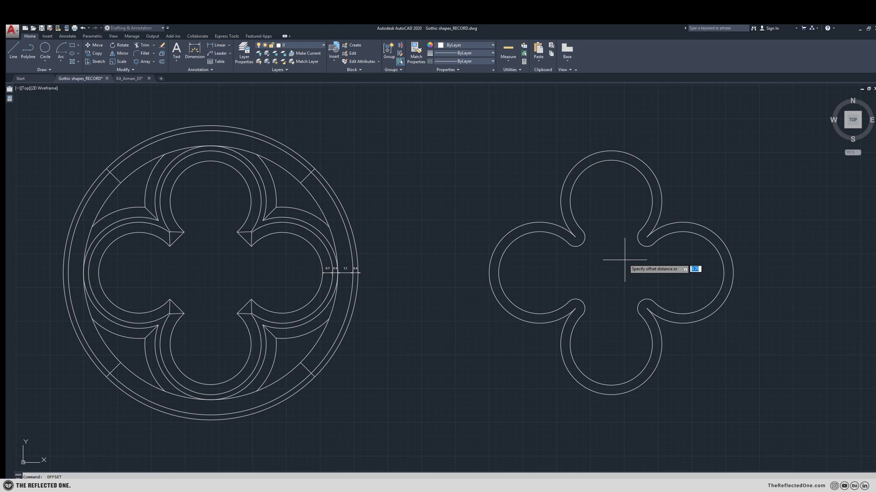
Offset the original quatrefoil outward by 0.4 and offset that new outline outward once more
key(Return)
click(655, 232)
click(690, 201)
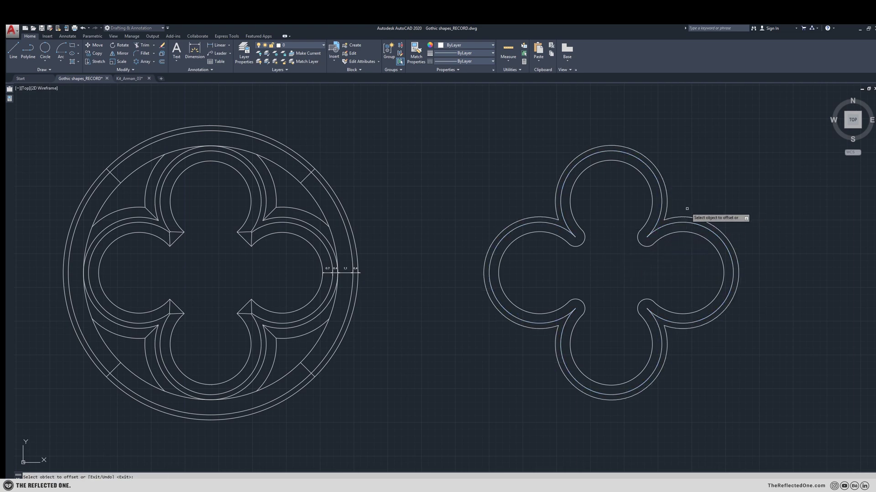
click(670, 211)
click(754, 173)
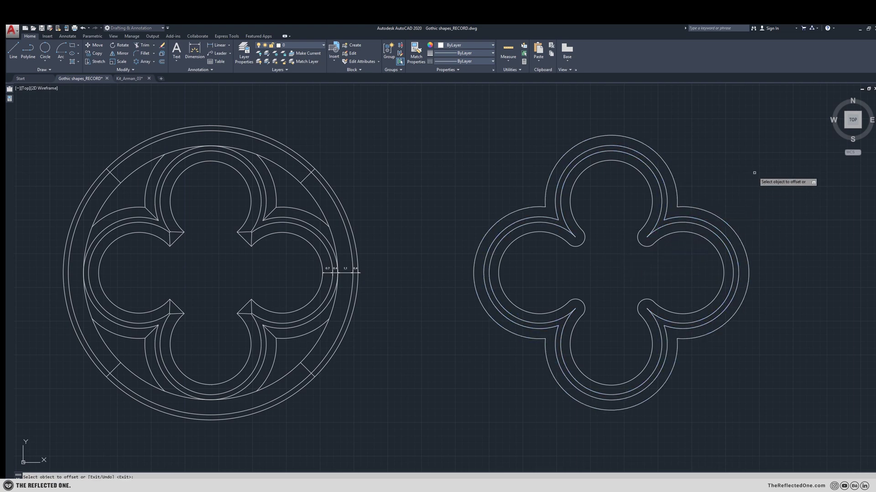
Draw a two-point circle across the left and right extremes of the quatrefoil's first outer offset
click(45, 49)
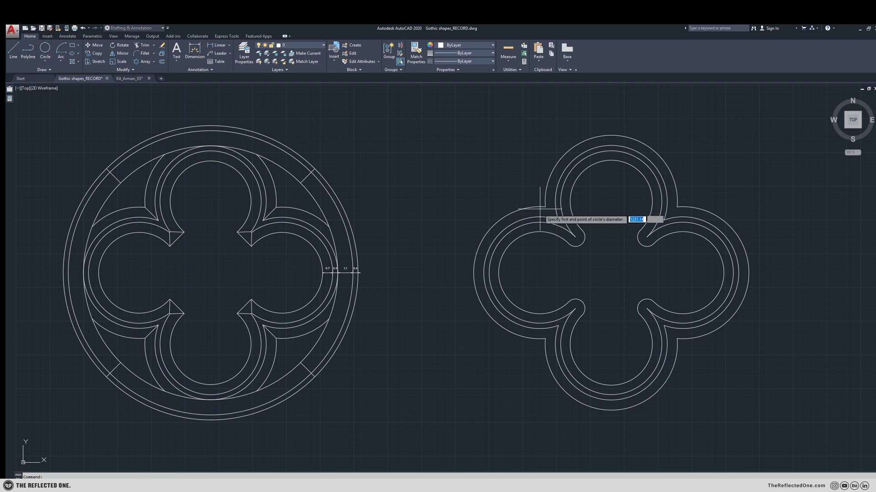
click(483, 273)
click(751, 272)
Draw a vertical line from the outermost quatrefoil's top to its centre and continue it horizontally to its right extreme
text(l)
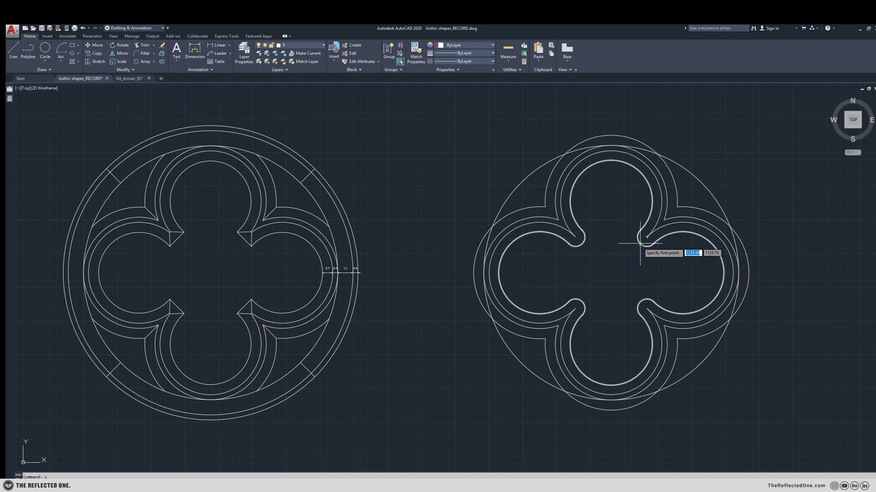
key(Return)
click(611, 135)
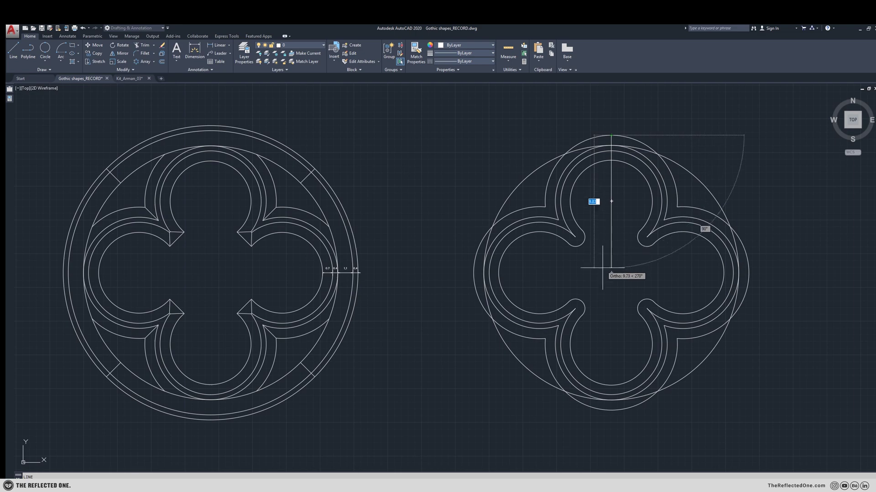
click(611, 273)
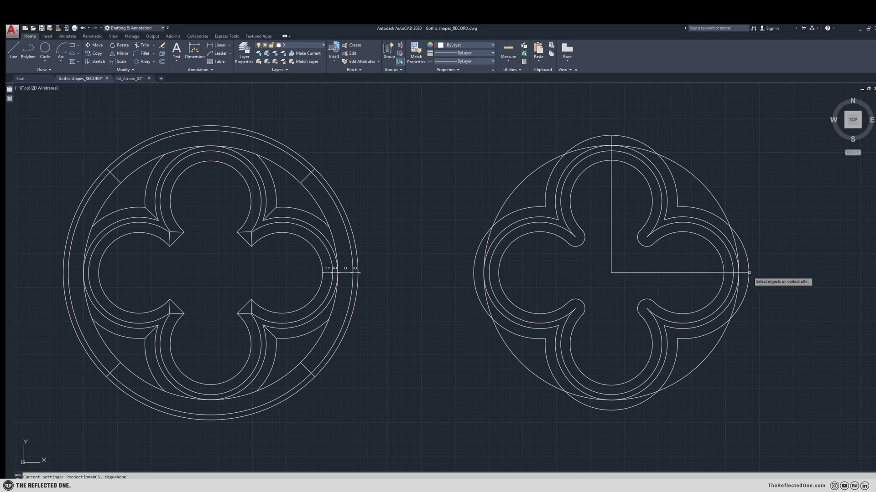
Trim the circle and quatrefoil outlines outside the upper-right quarter
key(Return)
click(764, 276)
click(450, 421)
click(594, 112)
click(451, 399)
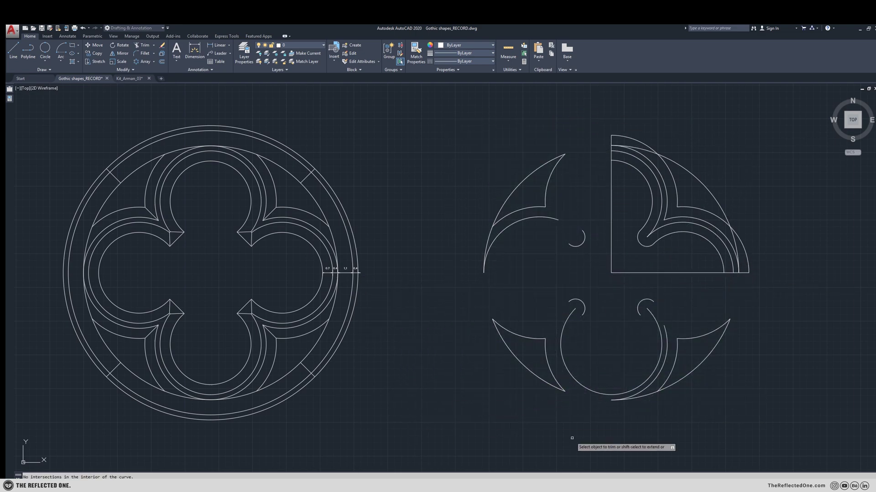
Delete the leftover pieces outside the upper-right quarter
key(Escape)
click(754, 424)
click(461, 285)
click(474, 130)
click(594, 325)
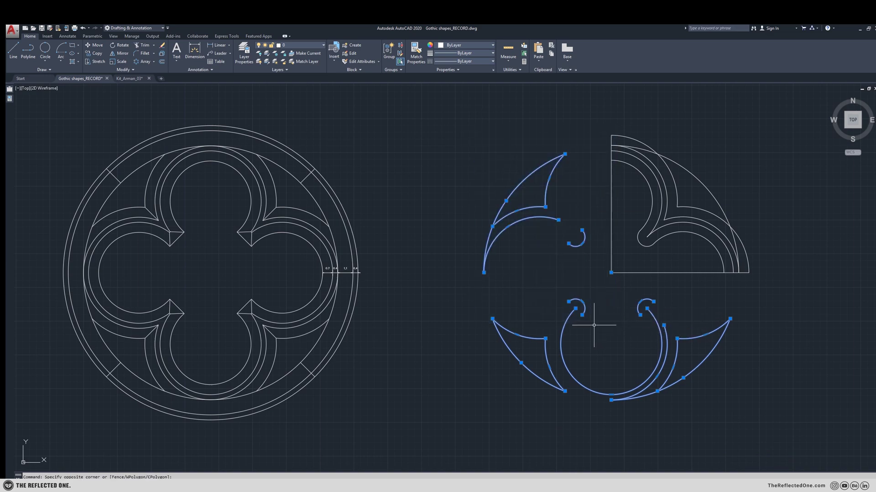
key(Delete)
Trim the parts of the outermost quatrefoil outline that extend beyond the circle
key(Return)
click(759, 231)
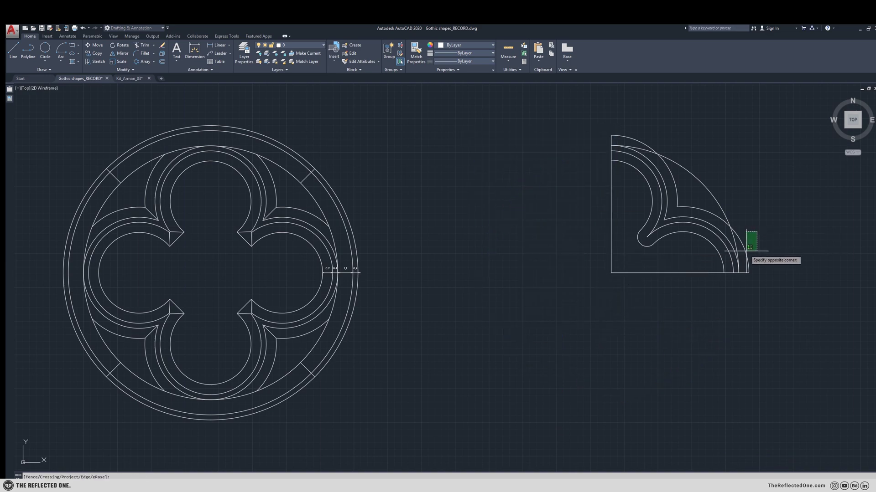
click(743, 250)
click(635, 140)
click(591, 121)
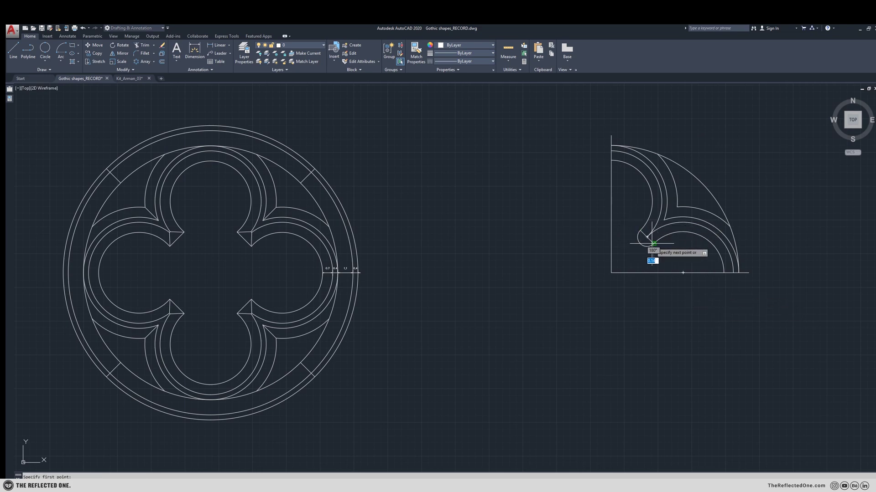
Finish the diagonal line across the inner outline's rounded cusp and offset it toward the quatrefoil's centre
key(Return)
scroll(675, 234, up, 2)
middle_drag(675, 235, 573, 271)
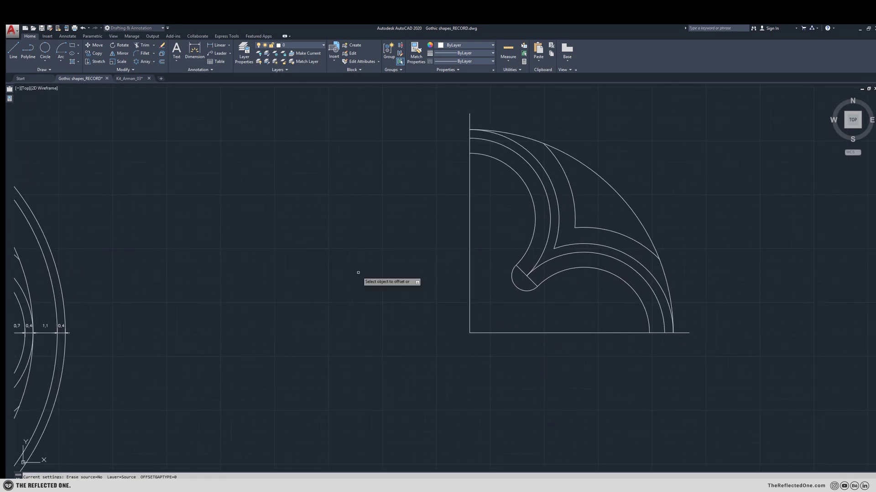
click(534, 283)
click(508, 299)
key(Escape)
Trim away the rounded end of the inner outline's cusp
text(tr)
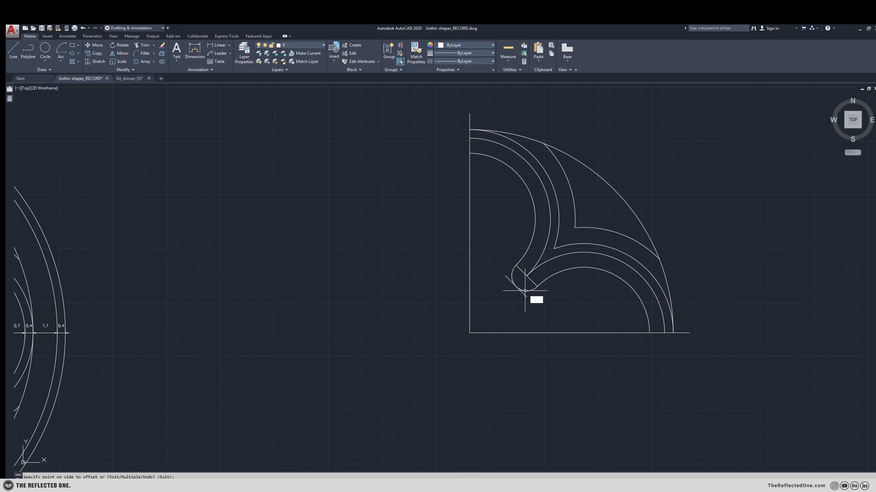
key(Return)
key(Return)
click(515, 278)
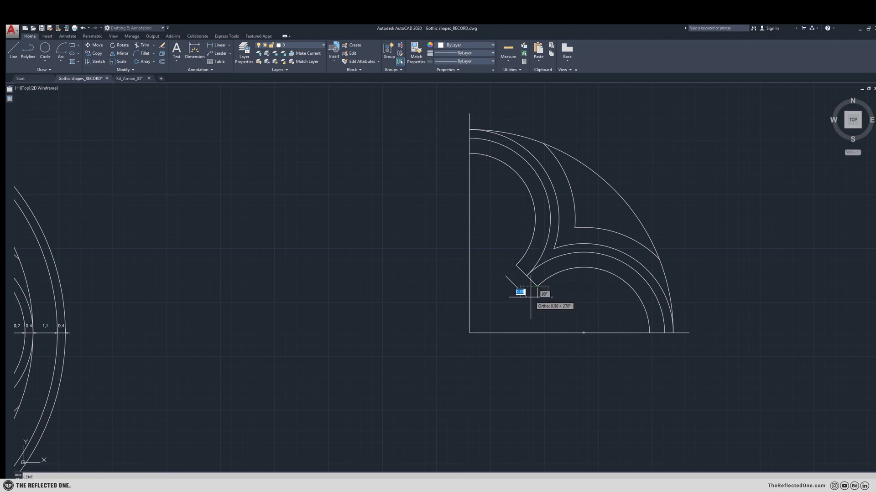
Connect the inner arcs' ends to the offset diagonal and remove the original diagonal line
click(527, 297)
key(Escape)
key(Return)
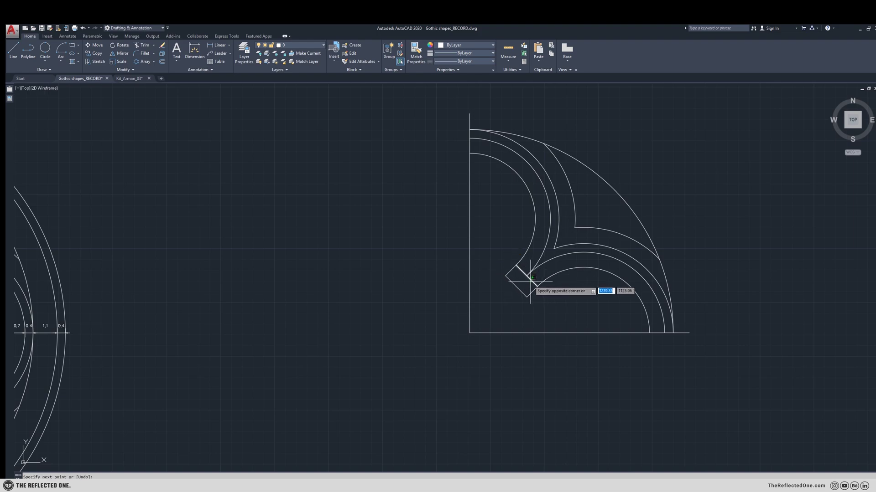
Draw lines from both corners of the squared cusp to the point where the middle outline's arcs meet
text(l)
key(Return)
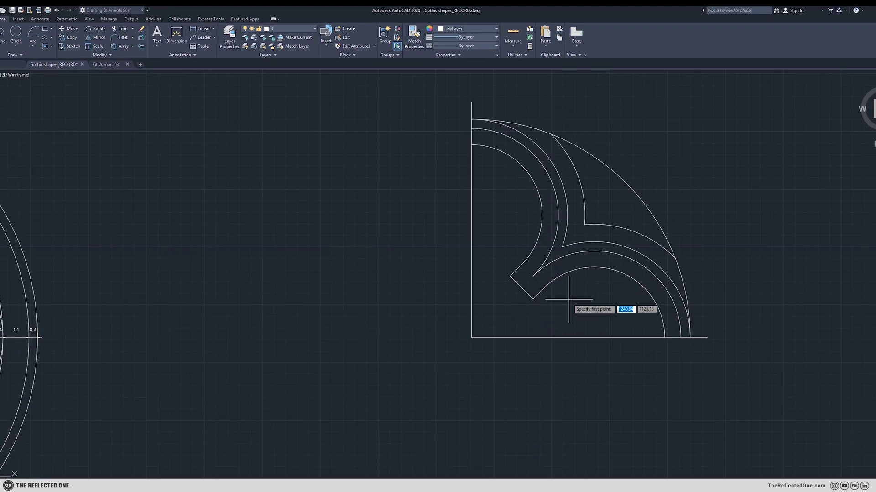
click(505, 276)
click(527, 276)
click(526, 297)
key(Escape)
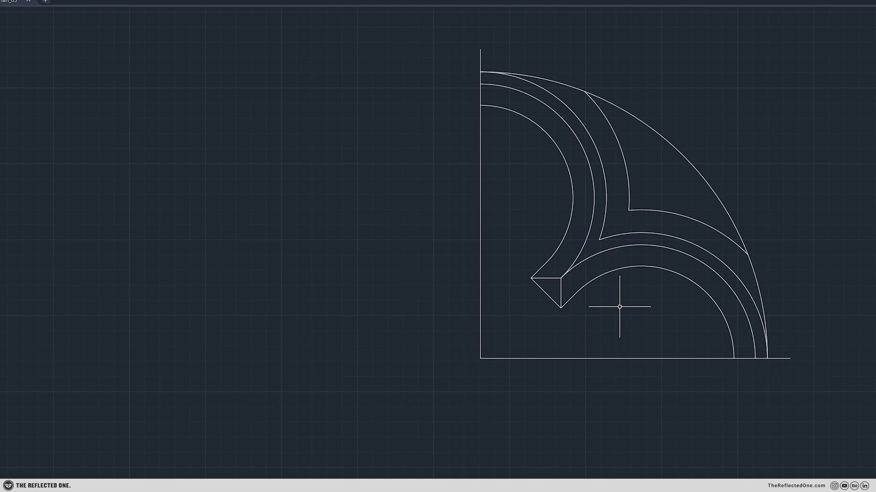
Draw a diagonal line joining the inner corners of the two outer quatrefoil outlines
click(601, 237)
click(629, 210)
key(Escape)
Offset the enclosing circle's quarter arc outward by 1.1
text(o)
key(Return)
text(22)
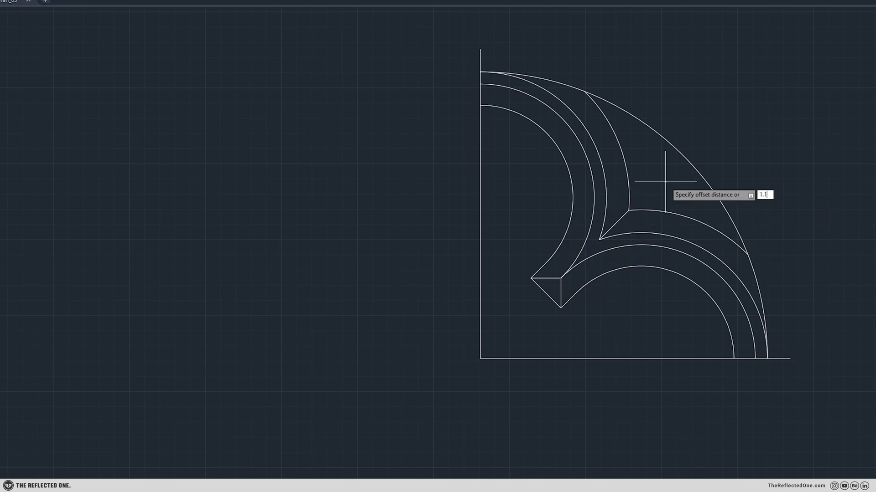
key(Return)
click(688, 161)
click(766, 114)
key(Escape)
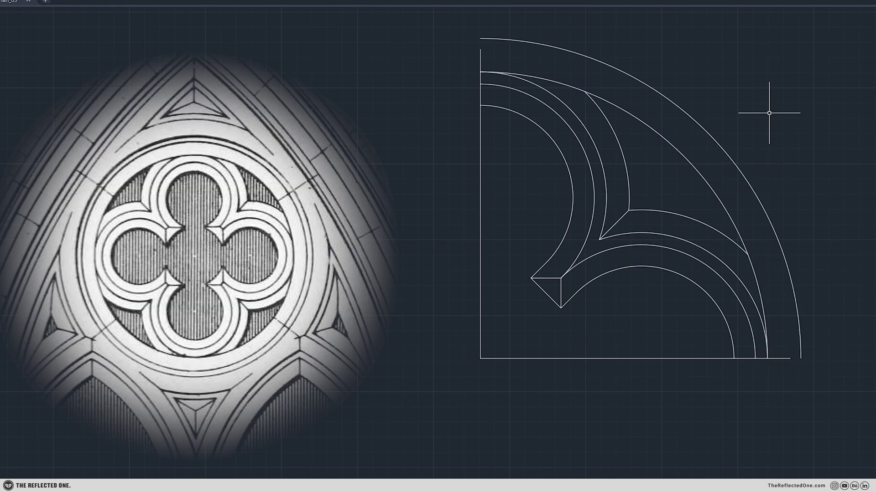
Offset the outermost quarter arc outward by 0.4 and stretch the horizontal centre line to meet the new arc
click(716, 138)
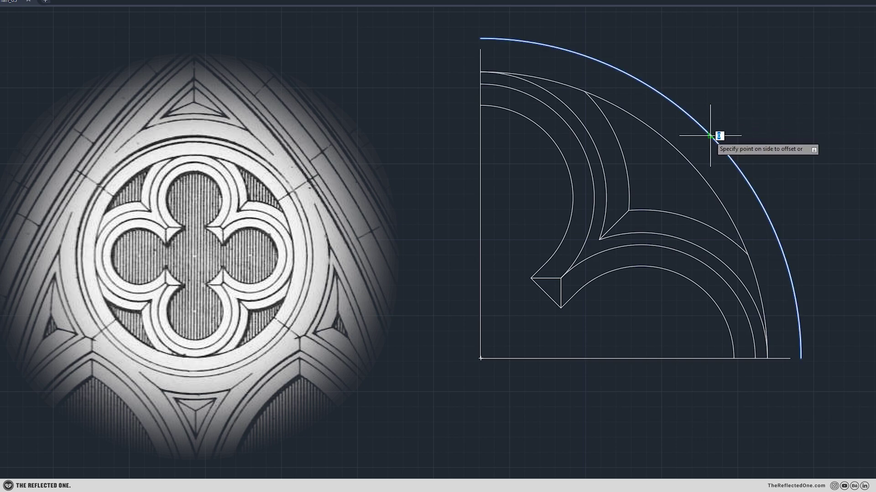
click(771, 108)
click(616, 401)
click(461, 357)
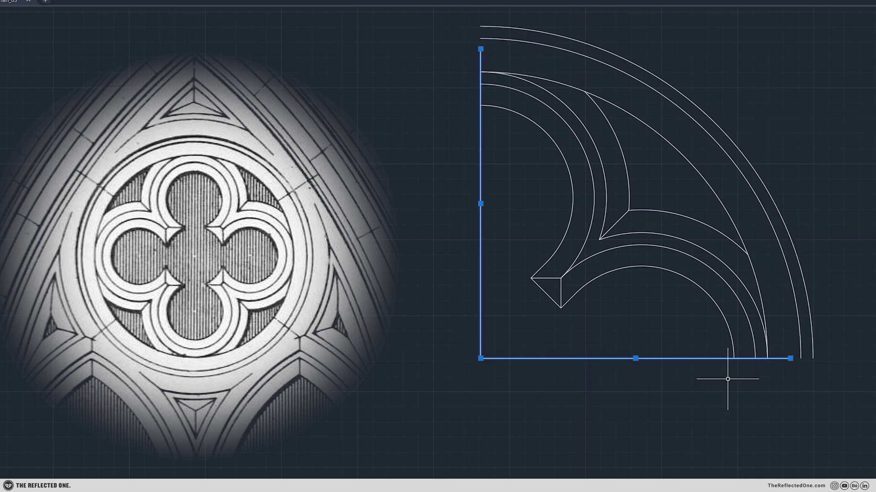
click(789, 359)
click(790, 358)
click(813, 358)
key(Escape)
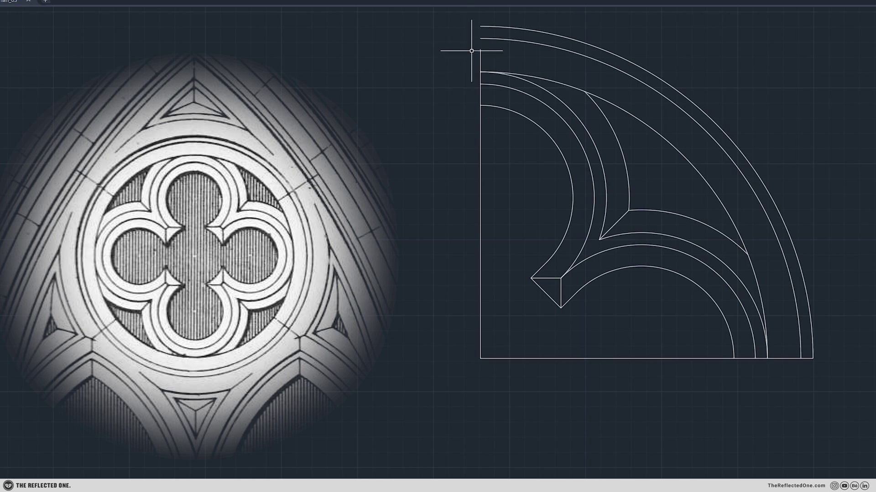
Stretch the vertical centre line past the outermost arc and trim off the part projecting beyond it
click(485, 58)
click(467, 44)
click(481, 48)
click(480, 27)
key(Escape)
text(tr)
key(Return)
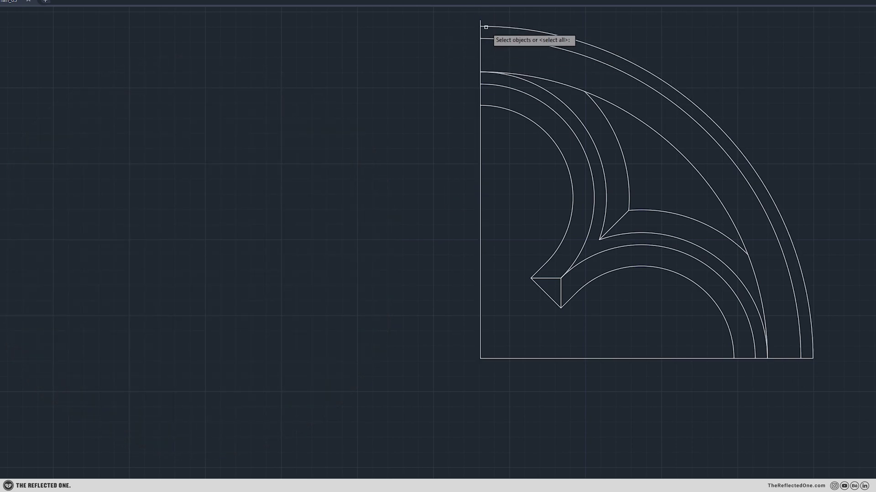
key(Return)
key(Escape)
Polar-array the whole quarter pattern as 4 items around the corner where its two centre lines meet
scroll(707, 36, down, 3)
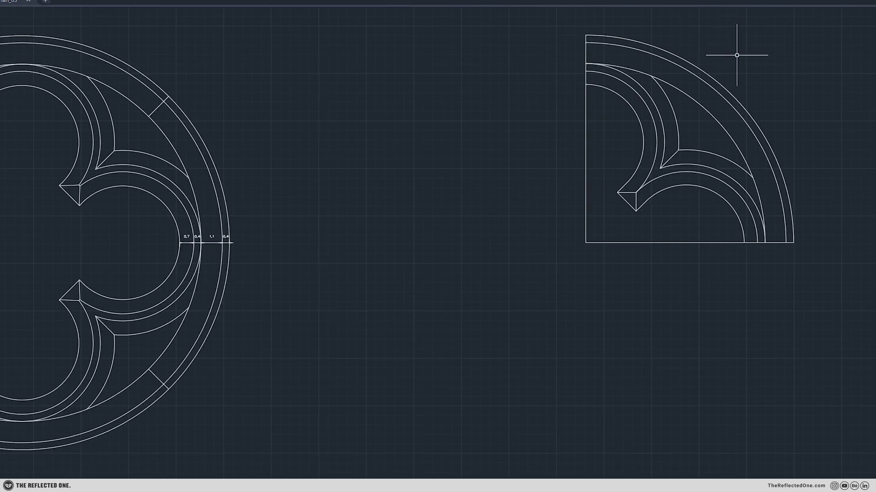
middle_drag(734, 55, 721, 117)
click(487, 67)
click(870, 357)
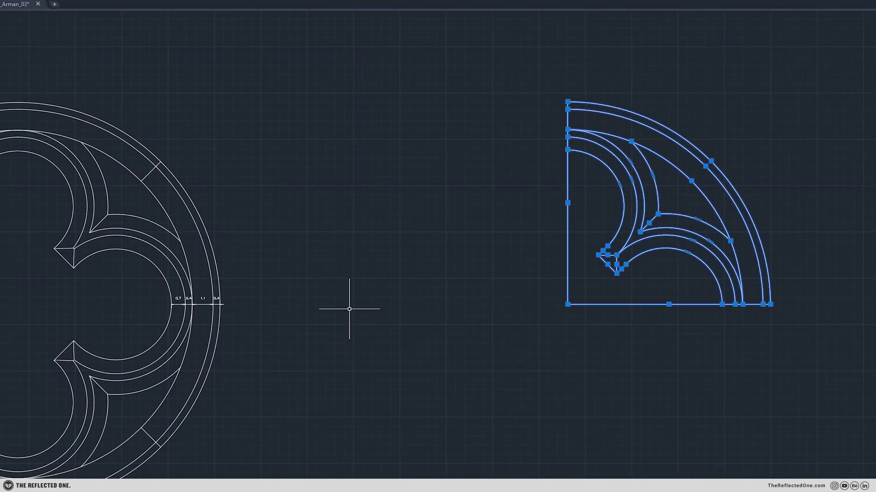
click(107, 12)
click(136, 69)
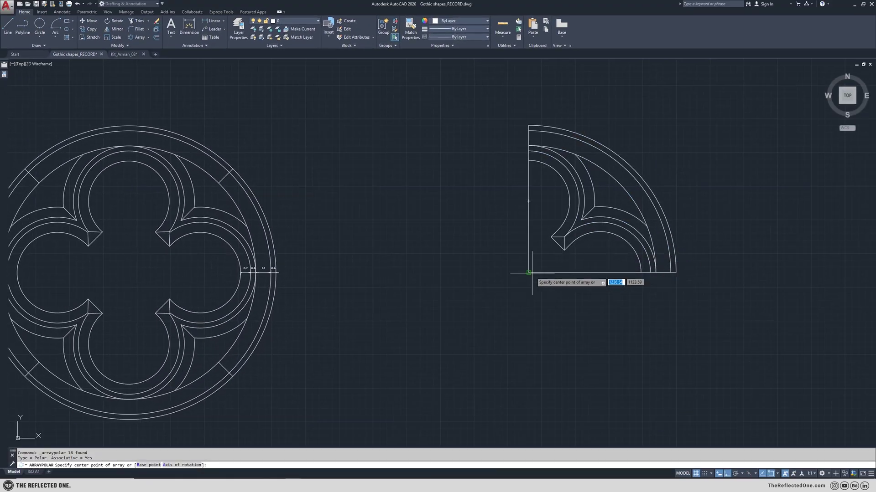
click(533, 274)
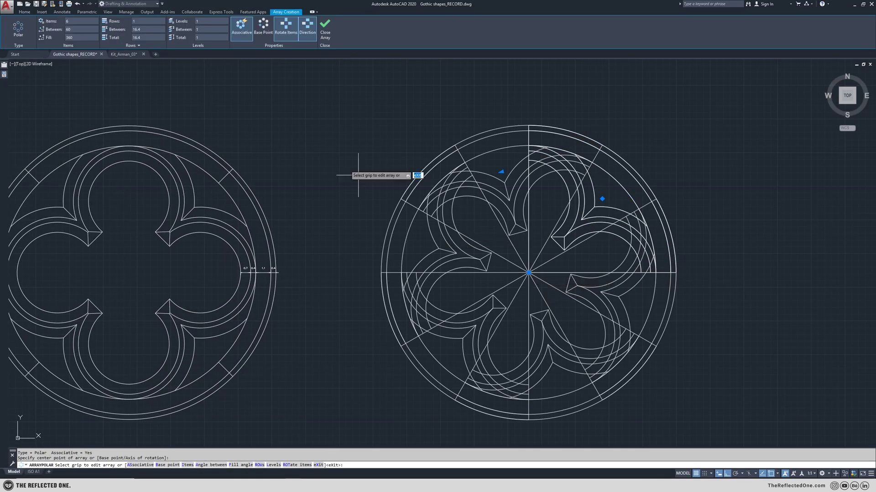
click(330, 26)
Explode the quatrefoil array and delete the horizontal and vertical centre lines crossing at its middle
click(547, 287)
click(514, 253)
text(x)
key(Return)
click(549, 286)
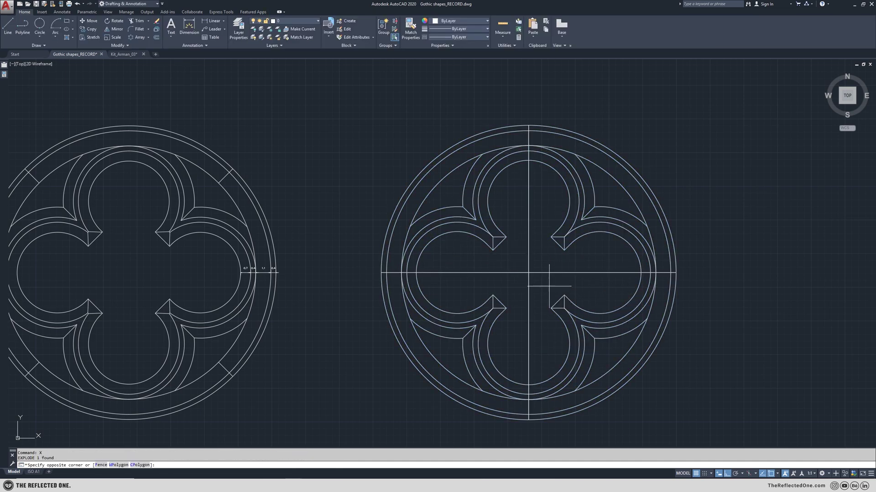
click(515, 258)
key(Delete)
middle_drag(481, 354, 569, 334)
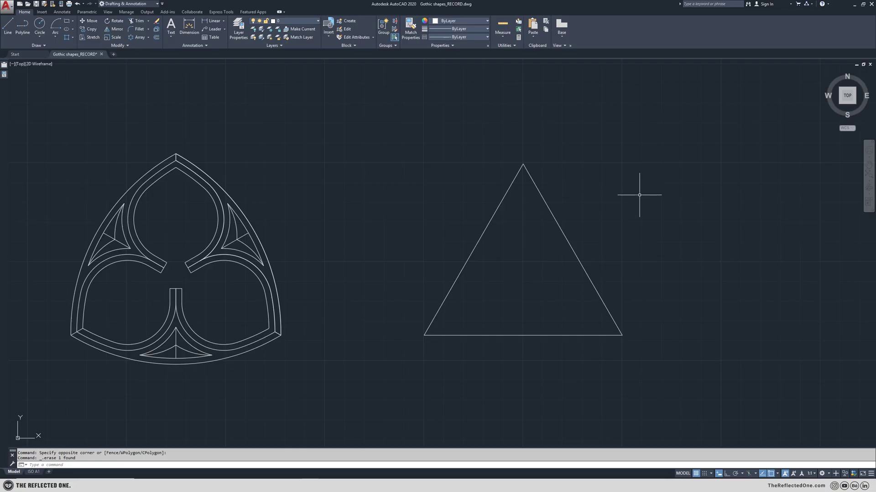
Draw an arc centred on the triangle's lower-left corner, from the lower-right corner to the apex
click(55, 33)
click(80, 150)
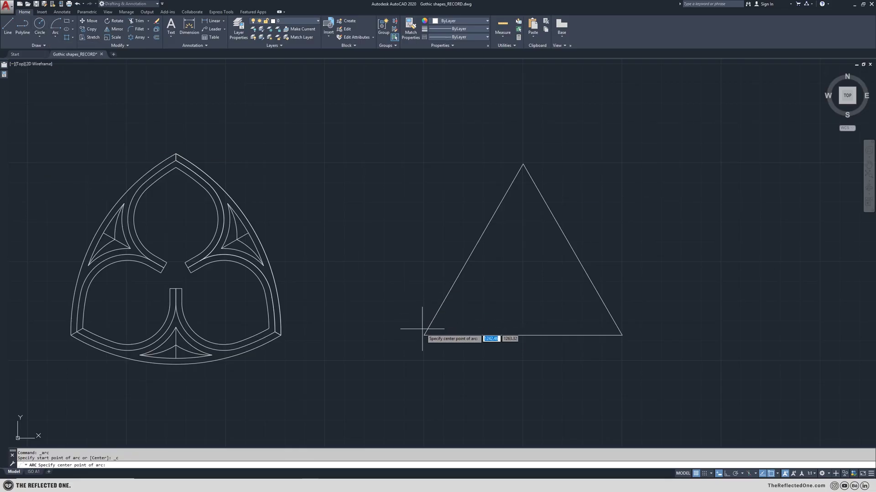
click(424, 335)
click(622, 335)
click(521, 164)
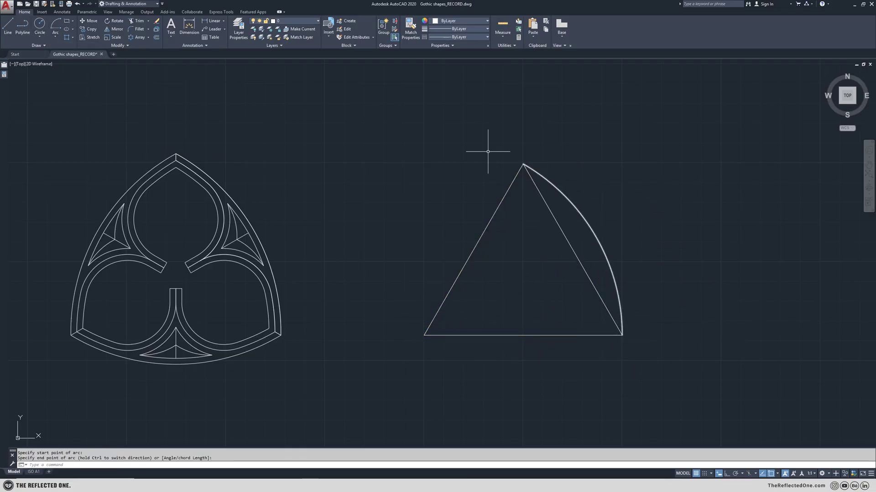
Draw arcs over the triangle's left side and base, each centred on the opposite corner
key(Return)
click(621, 336)
click(523, 164)
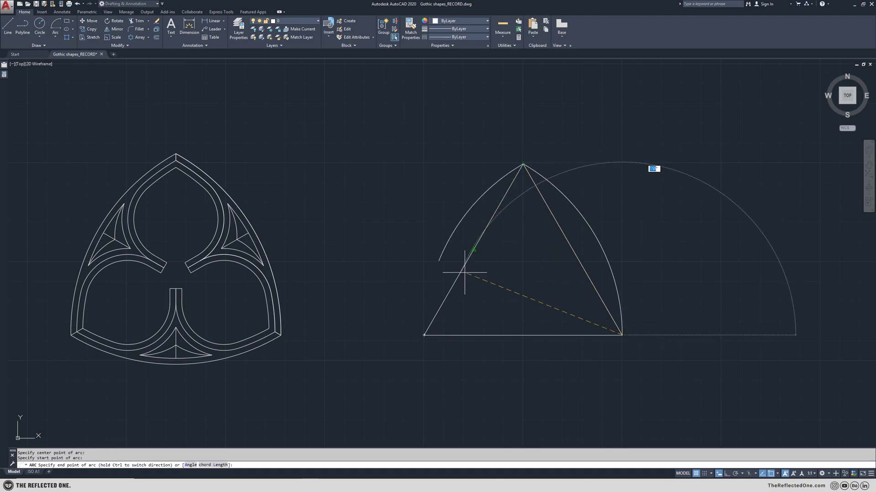
click(424, 335)
click(53, 26)
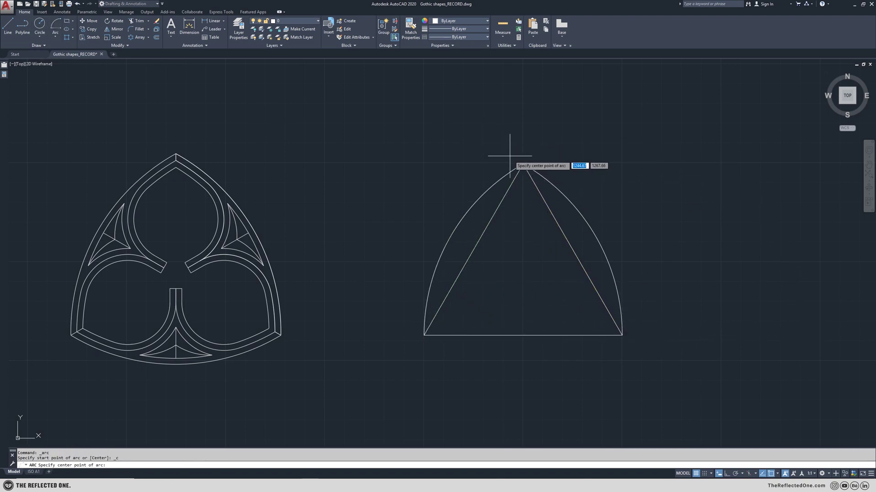
click(523, 164)
click(424, 335)
click(622, 335)
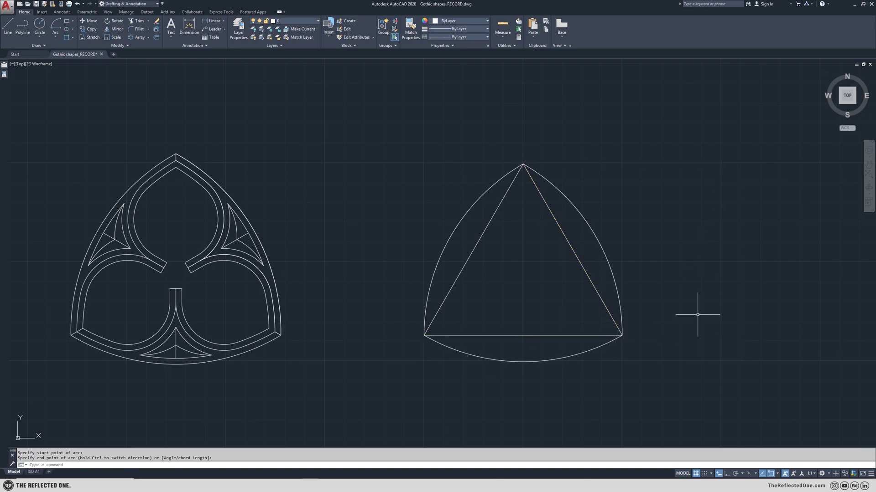
Draw a line from each corner of the curved triangle to the midpoint of the opposite arc
click(424, 335)
click(595, 238)
key(Escape)
key(Return)
click(622, 335)
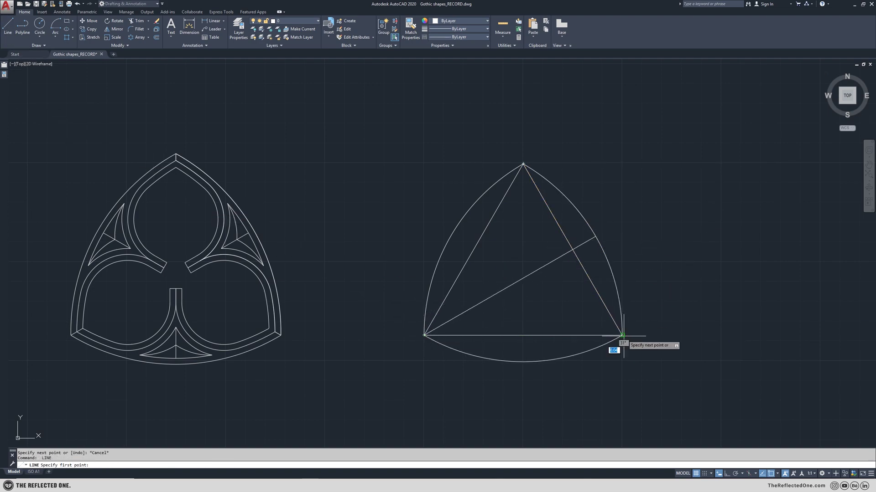
click(451, 237)
key(Escape)
key(Return)
click(523, 163)
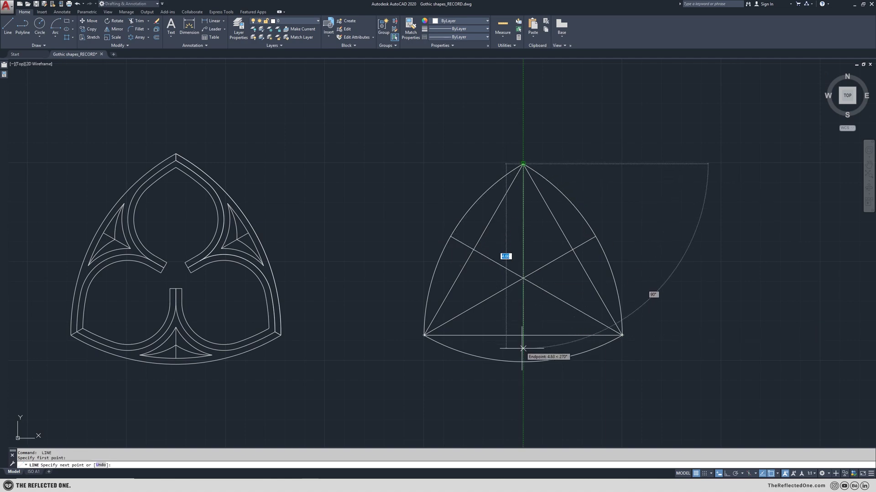
click(523, 361)
Draw a circle tangent to the left arc, the bottom arc and the vertical axis line
click(42, 40)
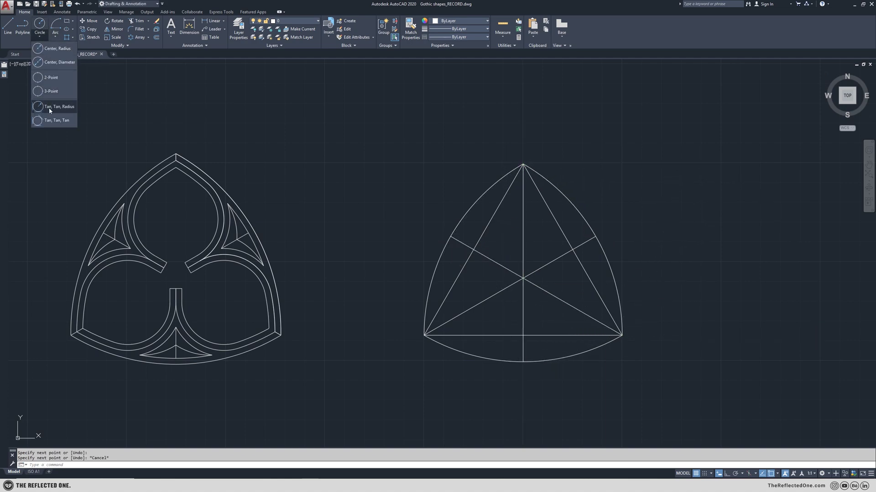
click(46, 119)
click(440, 252)
click(487, 358)
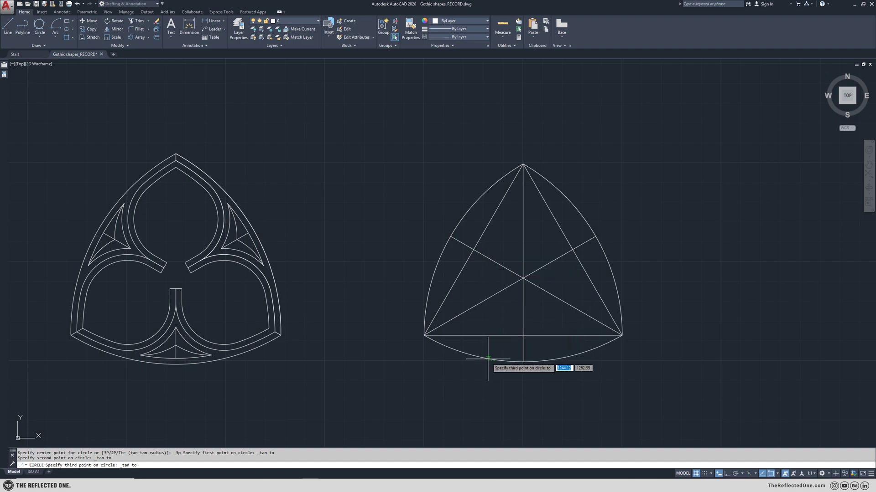
click(520, 290)
Polar-array the circle as 3 items around the point where the three axis lines cross
click(148, 40)
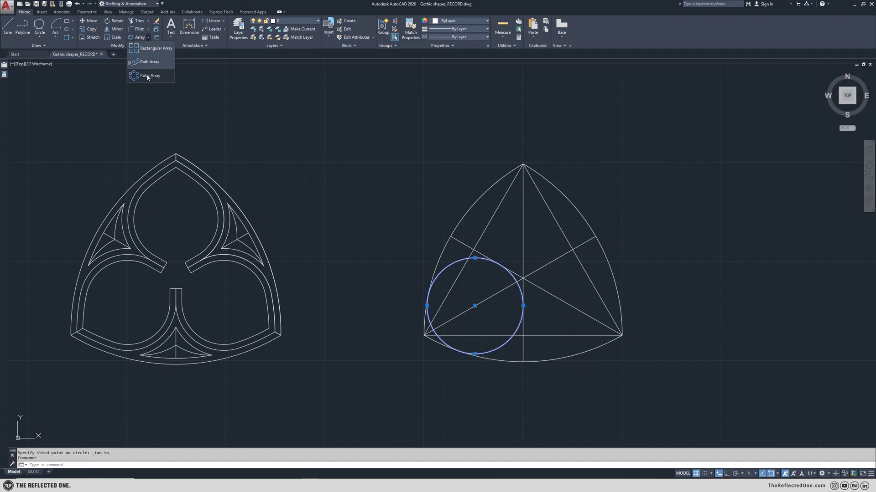
click(145, 74)
click(523, 278)
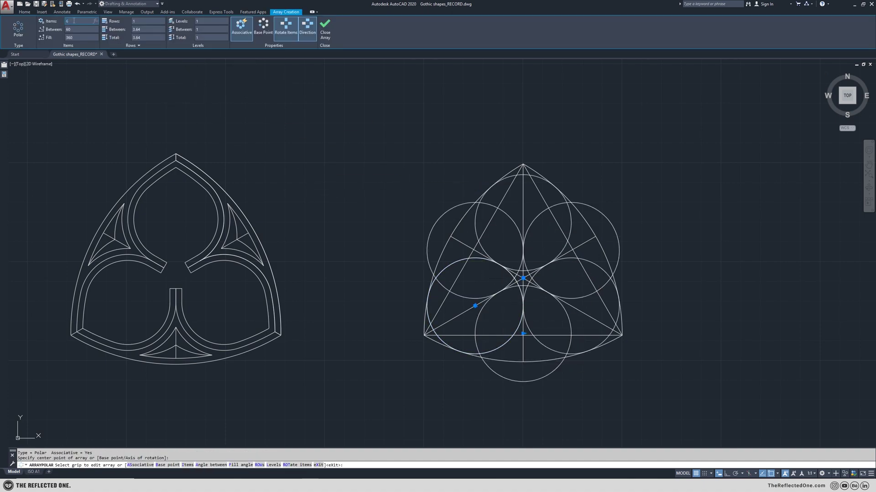
click(74, 20)
text(3)
key(Return)
key(Return)
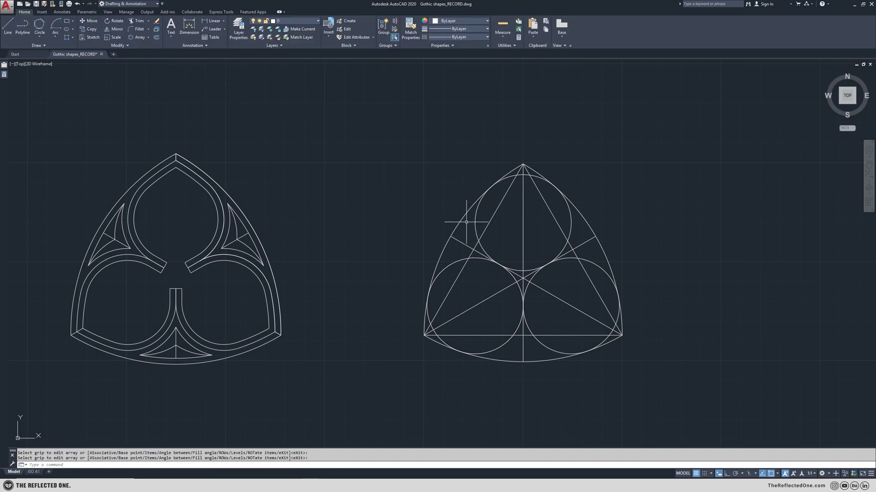
Draw a closed triangle of lines joining the centres of the three circles
click(8, 26)
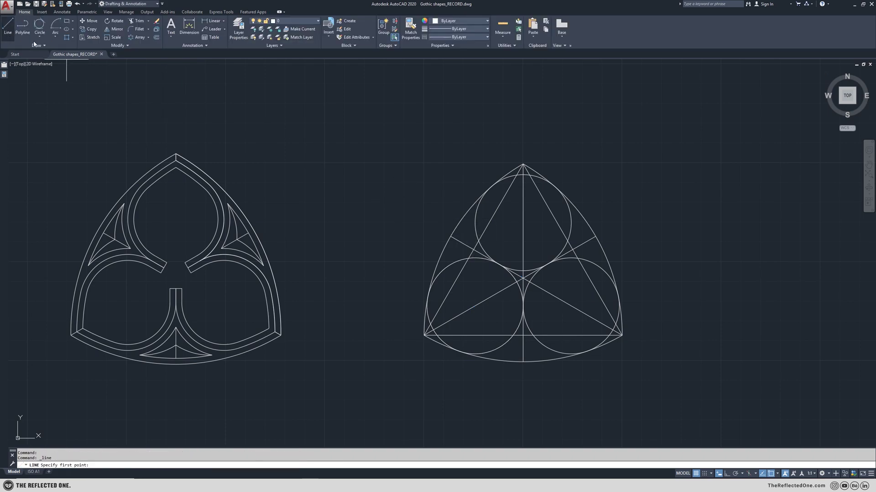
click(523, 224)
click(475, 306)
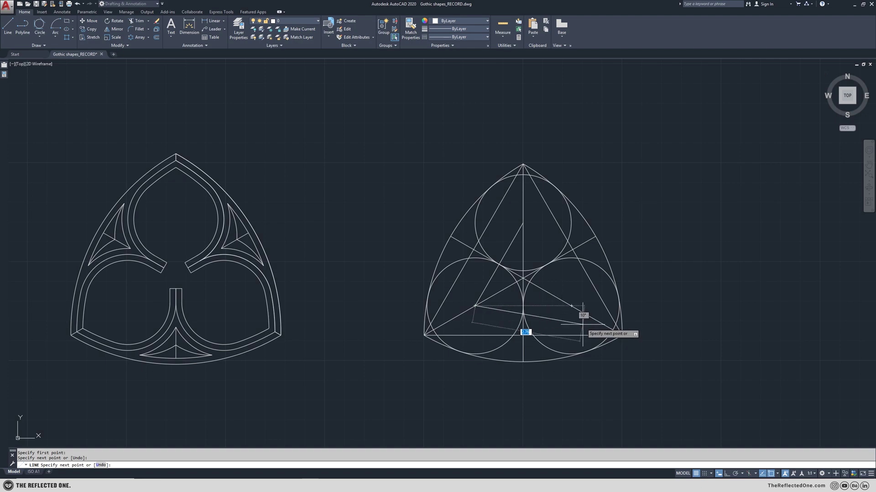
click(570, 306)
click(523, 224)
key(Escape)
Draw a circle centred on the axis crossing with its radius reaching the midpoint of the centre-joining triangle's right side
scroll(543, 274, up, 3)
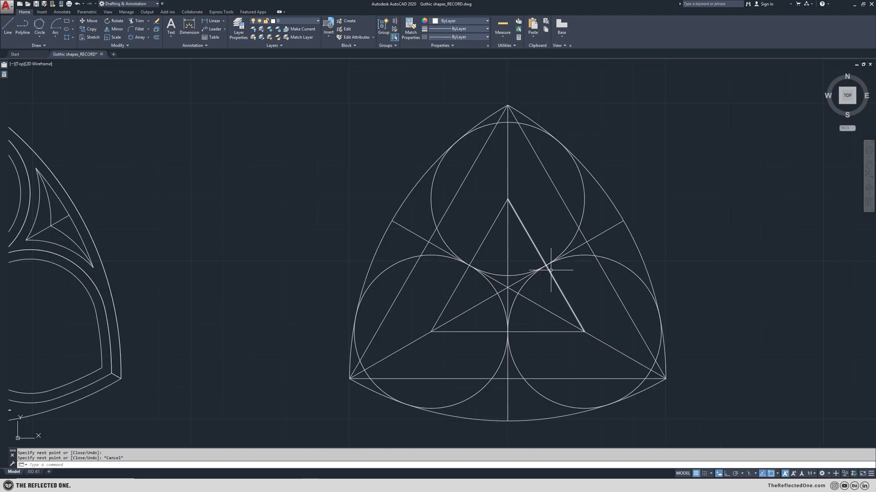
click(548, 255)
click(541, 276)
scroll(541, 274, up, 2)
click(35, 34)
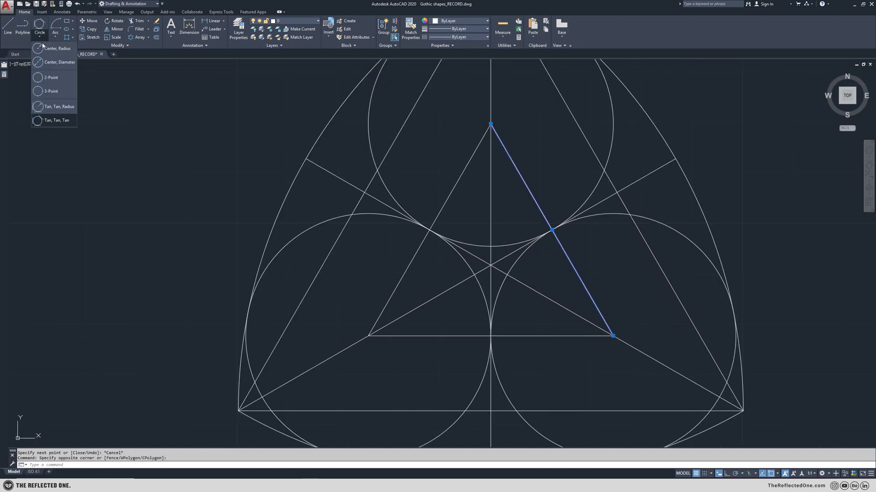
click(41, 52)
click(490, 265)
click(551, 231)
scroll(551, 231, down, 3)
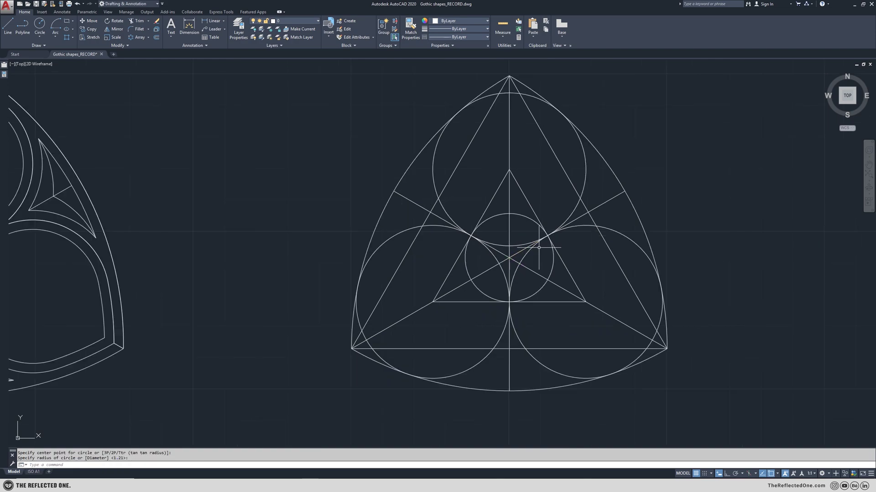
Draw a small triangle of lines inside the central circle, joining the points where the corner axis lines cross it
click(8, 26)
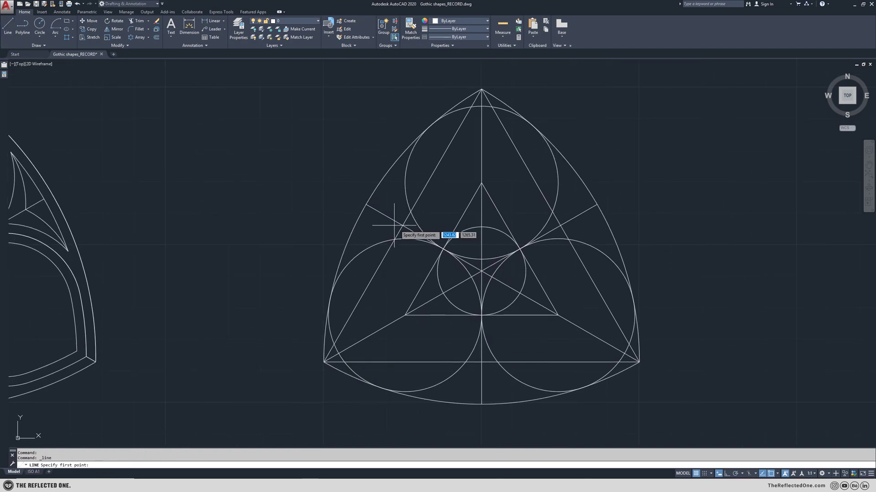
click(482, 228)
click(443, 293)
click(520, 293)
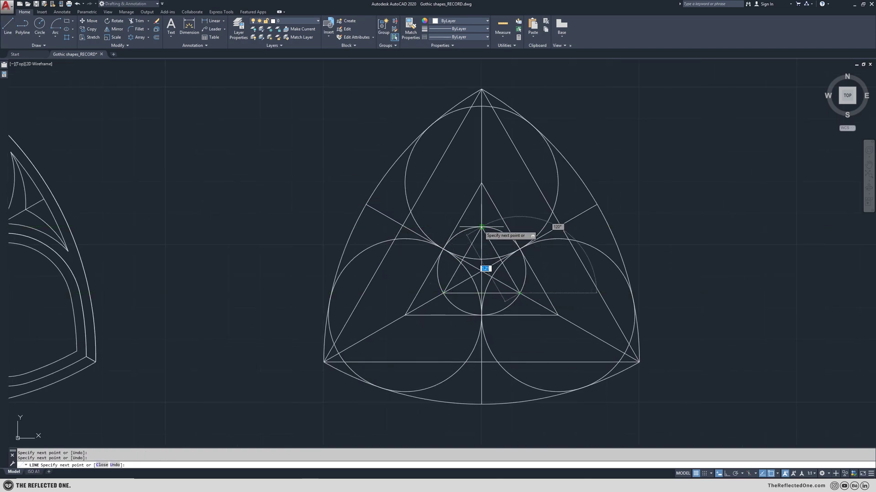
click(482, 227)
key(Escape)
Trim the small triangle and the axis lines inside the central circle, leaving only the pieces between the three large circles
text(tr)
key(Return)
scroll(503, 251, up, 3)
key(Return)
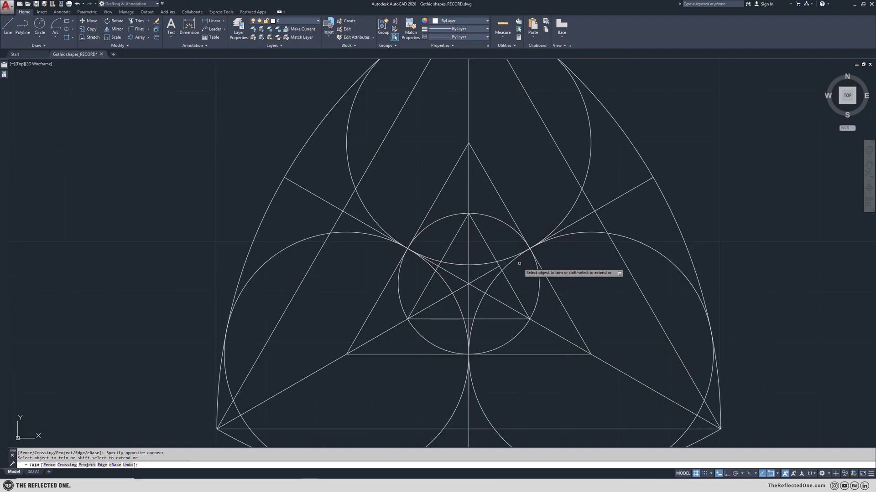
click(518, 264)
click(507, 253)
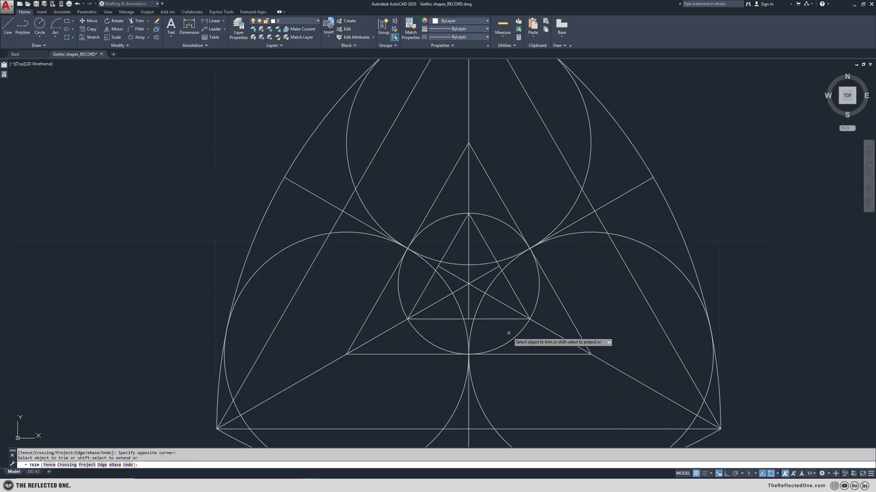
click(528, 335)
click(430, 239)
key(Escape)
Explode the polar array of the three large circles
click(505, 260)
text(x)
key(Return)
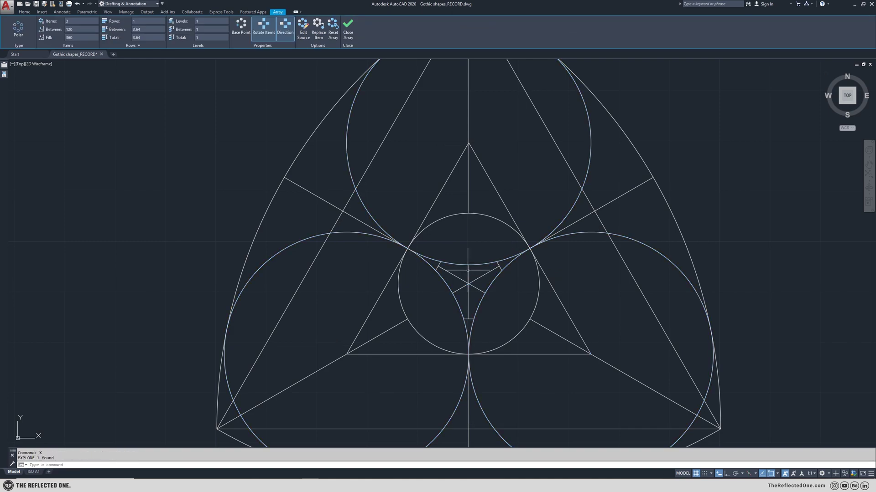
Trim the three large circles between their tangent points and the short cusp edges inside the central circle
text(tr)
key(Return)
key(Return)
click(425, 250)
click(415, 265)
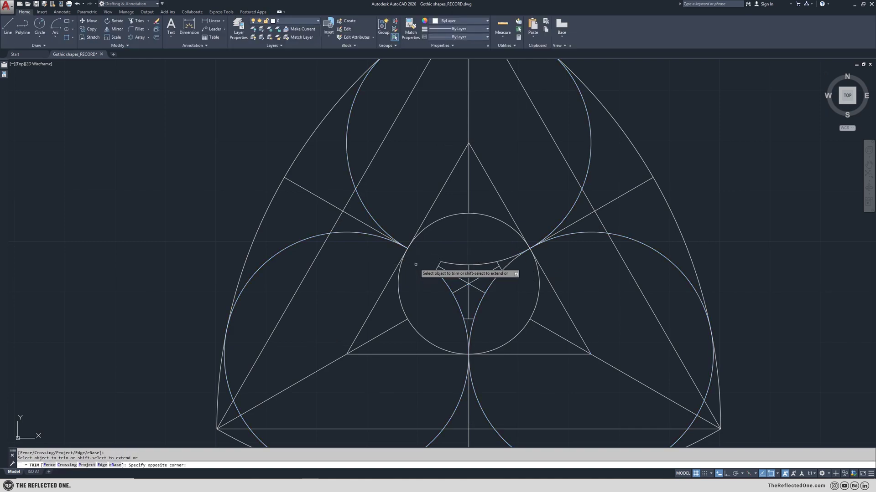
click(456, 323)
scroll(480, 314, down, 4)
scroll(480, 315, up, 2)
key(Escape)
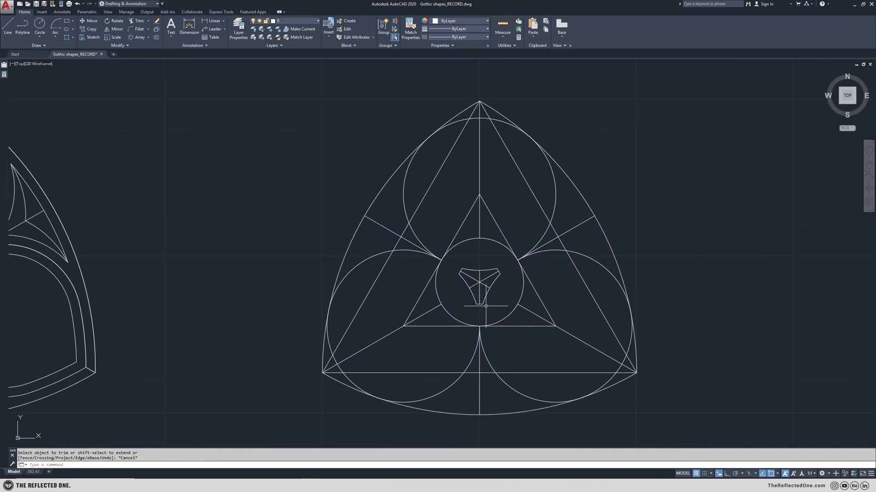
Draw a line from the tangent point of the upper and right circles to the nearest corner of the small central shape
text(l)
key(Return)
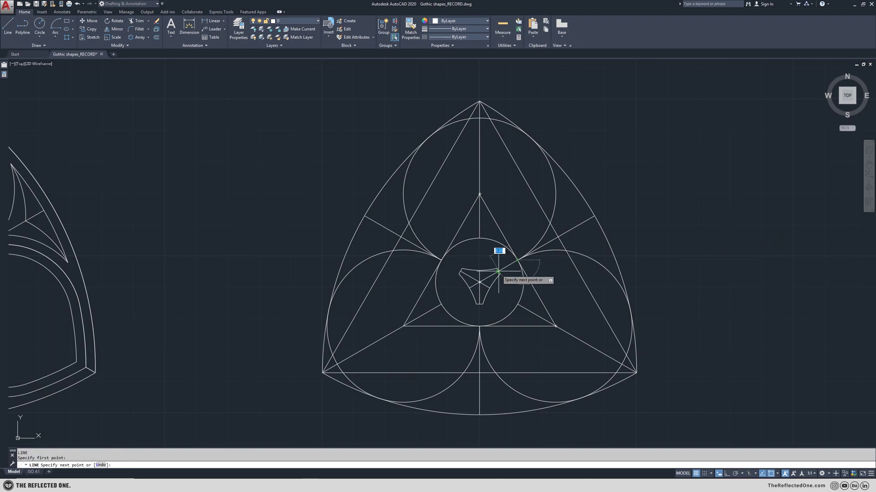
click(509, 266)
click(533, 247)
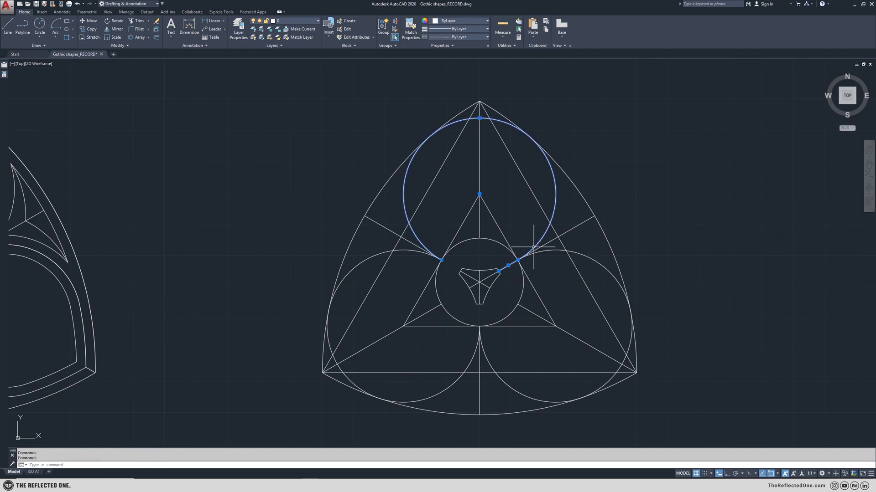
key(Return)
Trim the triangle, circle and axis geometry lying outside the upper-right sixth of the figure
click(625, 239)
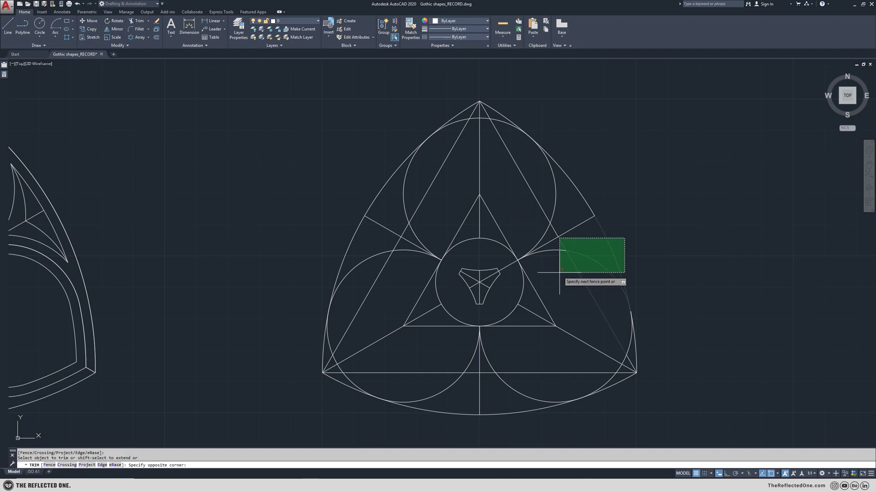
click(557, 274)
click(660, 281)
click(535, 424)
click(499, 418)
click(351, 317)
click(435, 348)
click(311, 147)
click(465, 254)
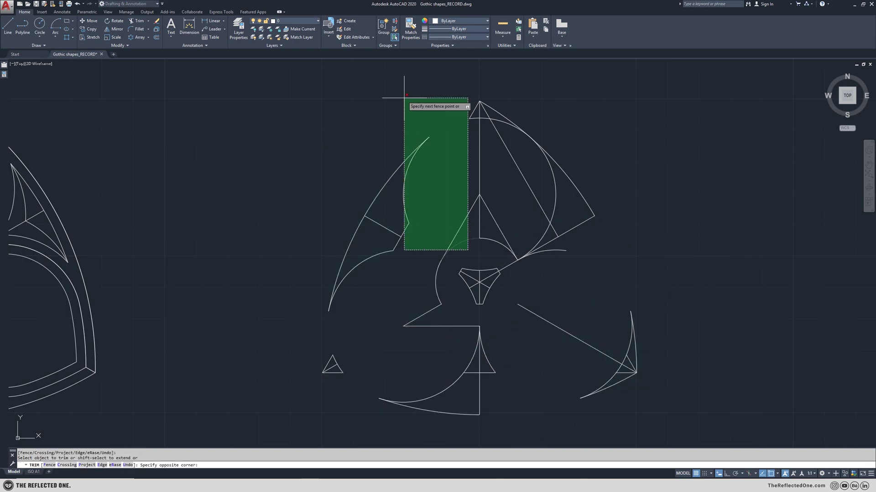
click(401, 102)
click(471, 129)
click(445, 82)
key(Escape)
Erase the leftover pieces around the upper-right sixth, keeping that segment and the small central shape
click(464, 246)
click(285, 106)
key(Delete)
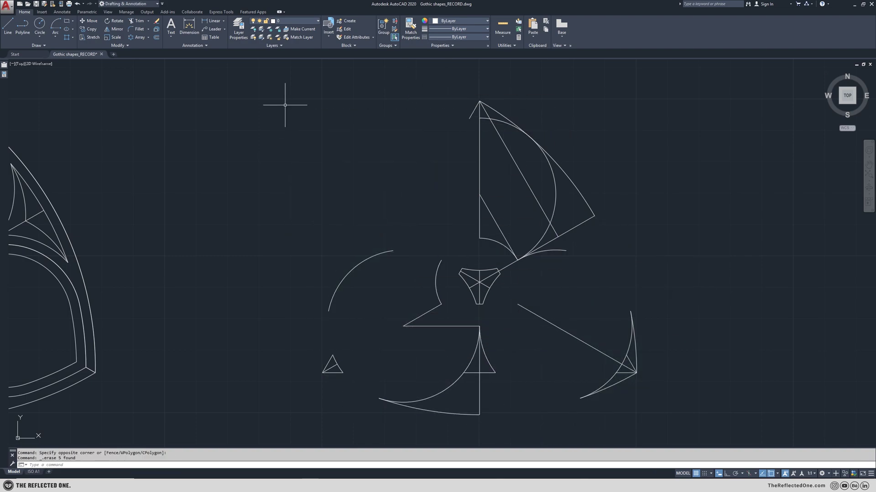
click(443, 418)
click(320, 257)
key(Delete)
click(665, 409)
click(551, 254)
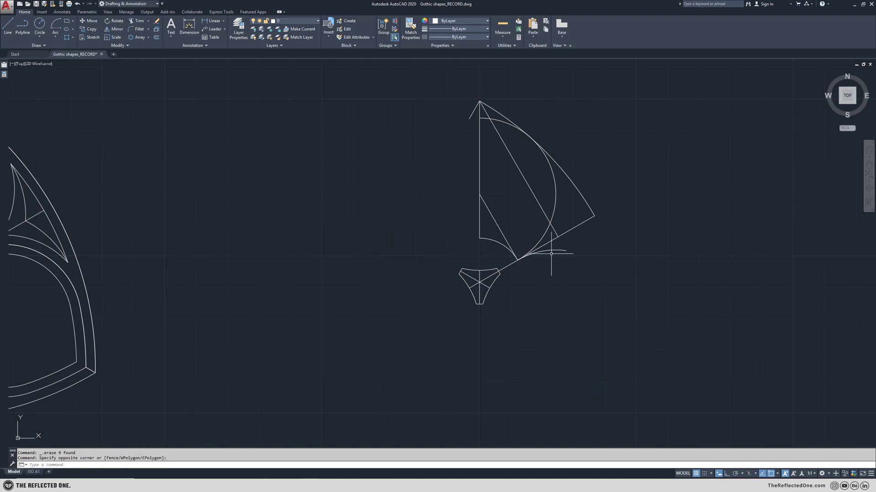
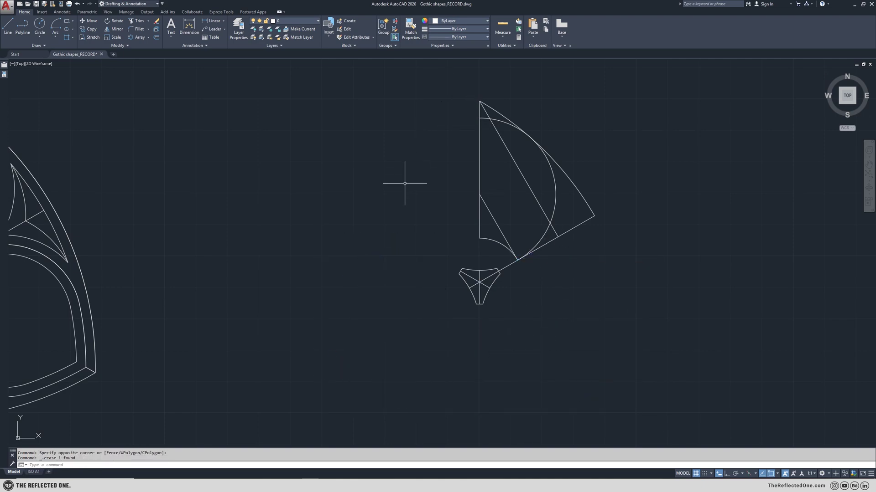
click(486, 120)
key(Delete)
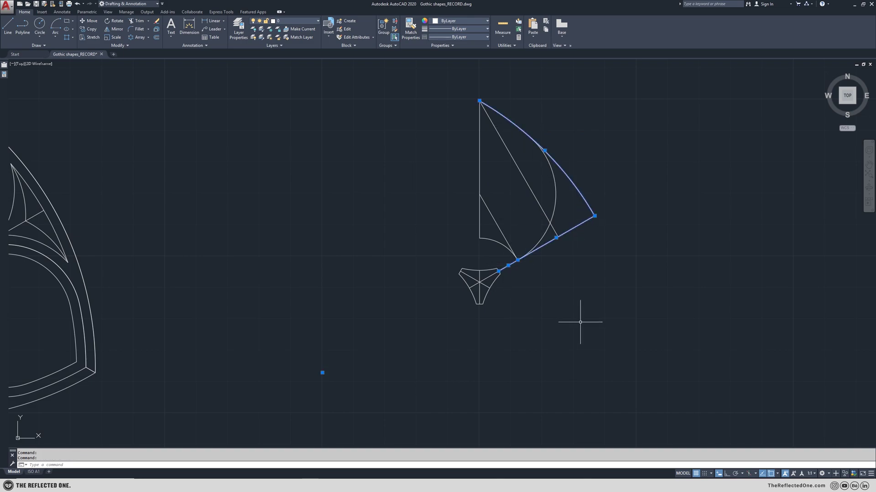
Copy the outer arc and the slanted axis line horizontally to the empty area beside the segment, with Ortho on
text(co)
key(space)
click(542, 313)
key(F8)
click(724, 313)
key(Escape)
middle_drag(577, 279, 521, 301)
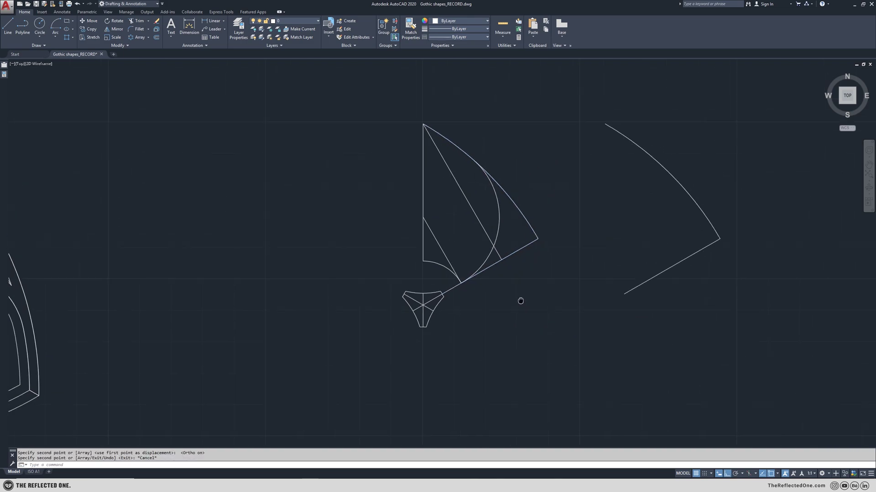
Trim the original outer arc below its tangent point with the circle, along with the slanted axis line's outer part
text(tr)
key(space)
key(space)
click(501, 184)
click(512, 208)
click(519, 242)
click(513, 269)
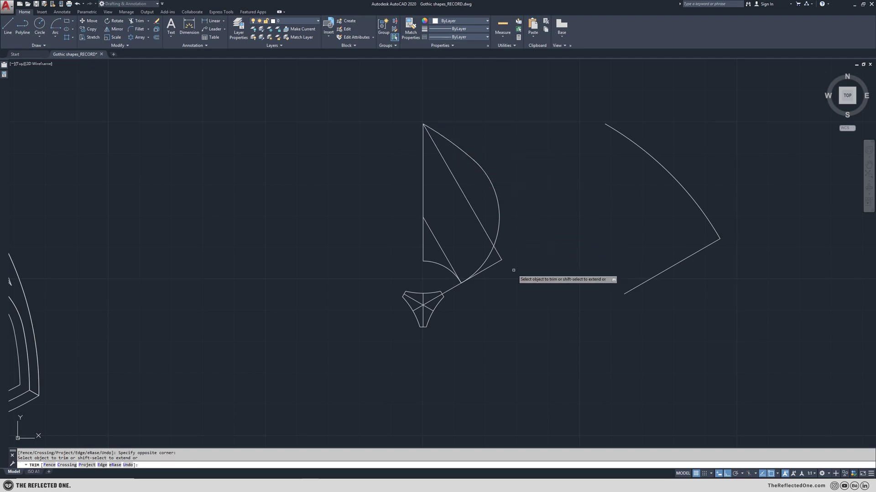
click(496, 264)
key(Escape)
Erase the leftover axis piece and the straight triangle sides inside the half-foil outline
click(497, 262)
key(Delete)
click(441, 246)
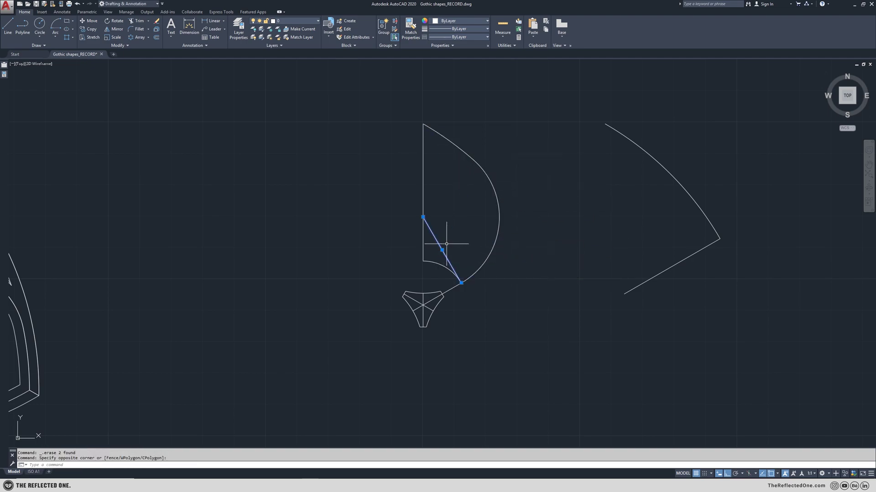
key(Delete)
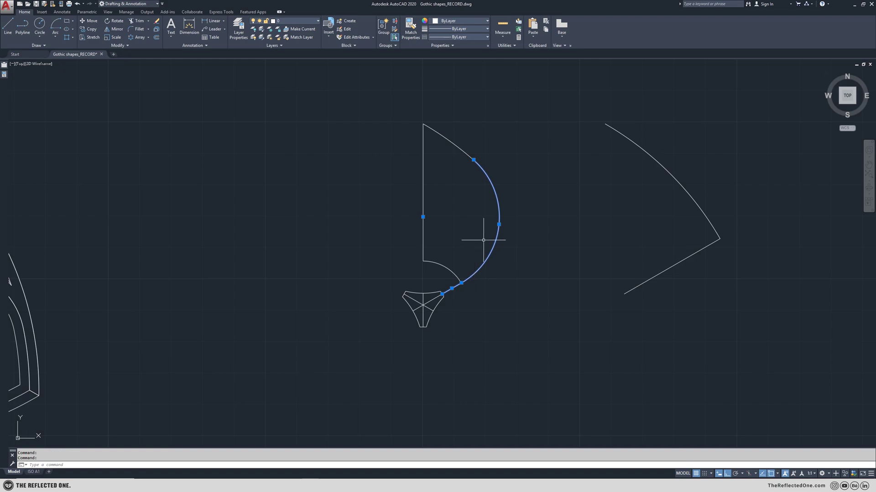
Offset the half-foil outline inward by 0.15
text(o)
key(Return)
key(Return)
click(496, 228)
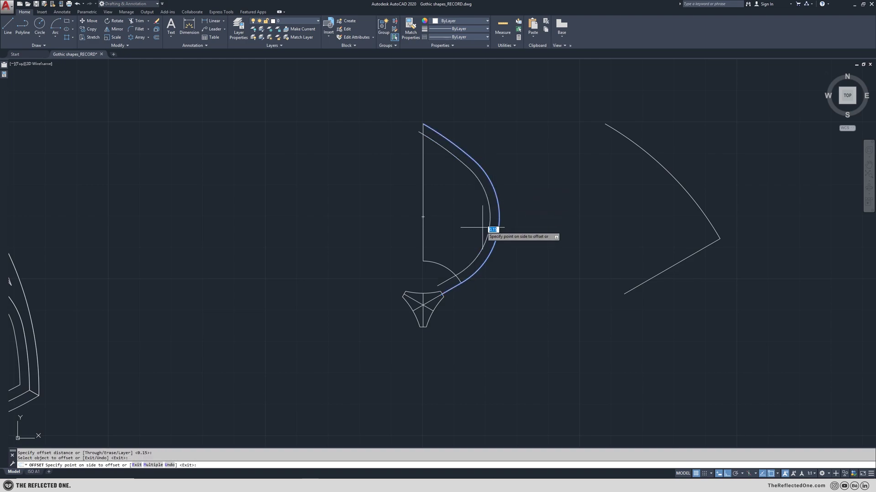
click(467, 215)
key(Escape)
Close the cusp end of the doubled outline with a short line and erase the remaining central circle arc
text(l)
key(Return)
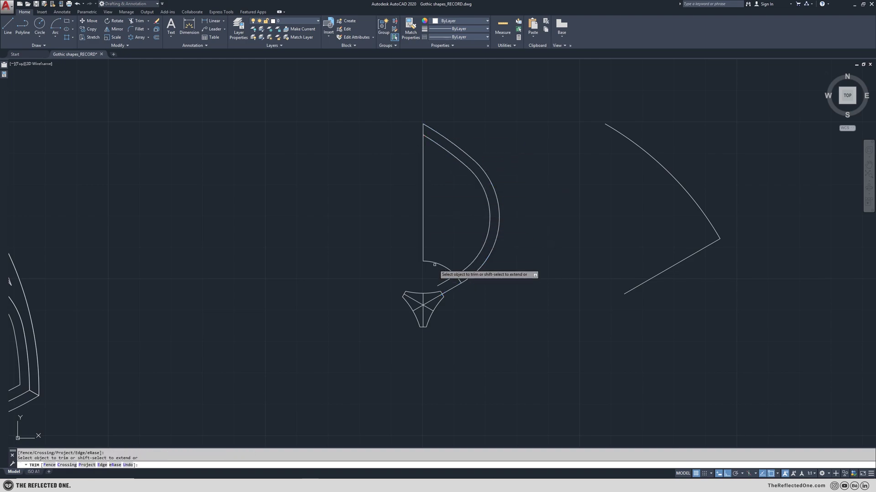
click(442, 295)
click(442, 294)
key(Escape)
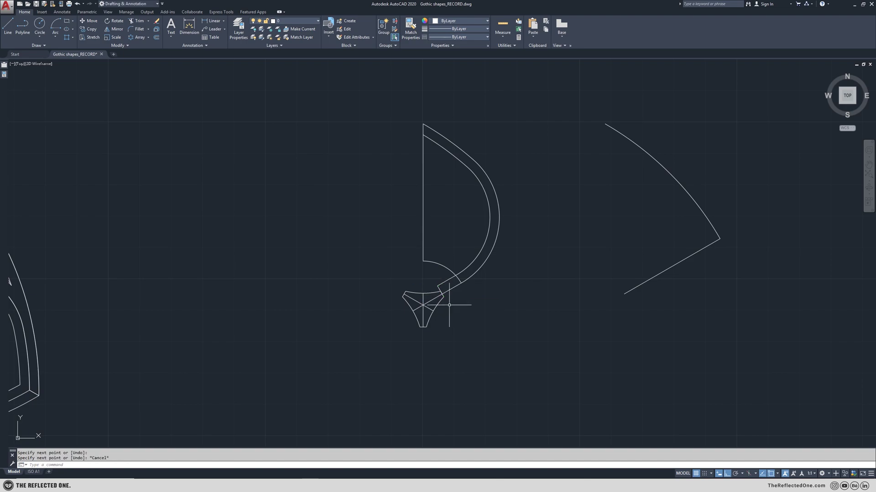
click(451, 268)
click(435, 270)
key(Delete)
Move the copied outer arc and axis line back onto the half-foil, aligning the axis line's inner end with the cusp tip
click(746, 178)
click(638, 285)
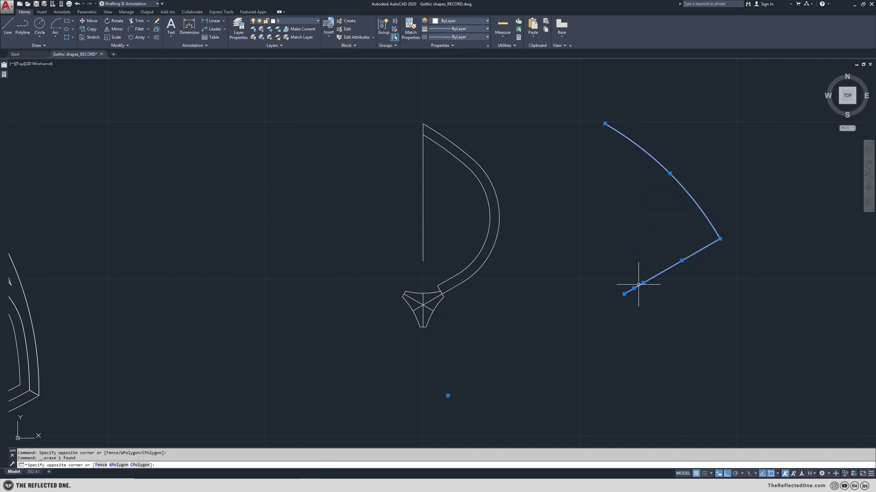
text(m)
key(Return)
click(624, 294)
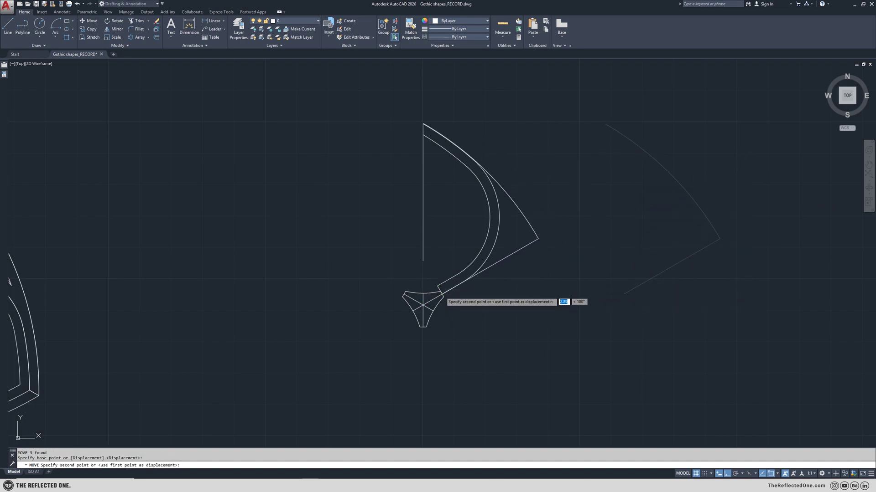
click(442, 294)
Mirror the half-foil outlines, outer arc and cusp end line about the slanted axis line, keeping the source objects
click(502, 237)
click(470, 214)
click(534, 167)
click(470, 207)
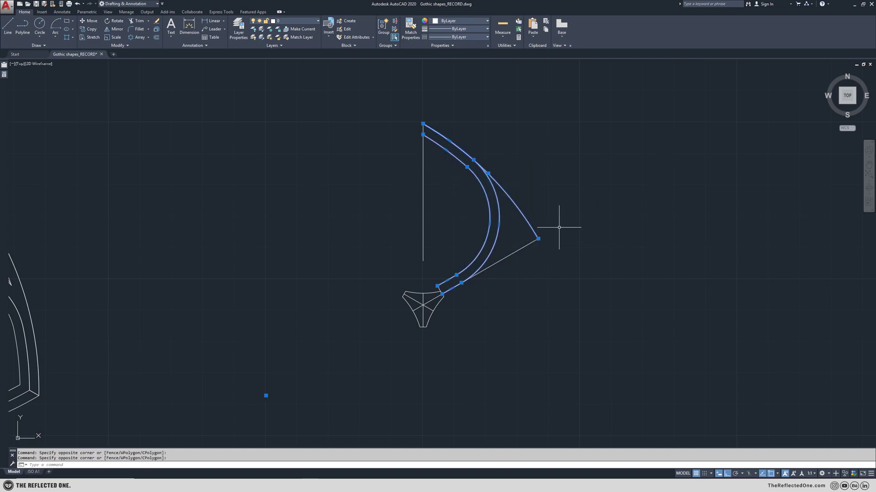
scroll(443, 286, up, 4)
click(443, 287)
click(423, 294)
scroll(493, 264, down, 4)
middle_drag(519, 275, 499, 288)
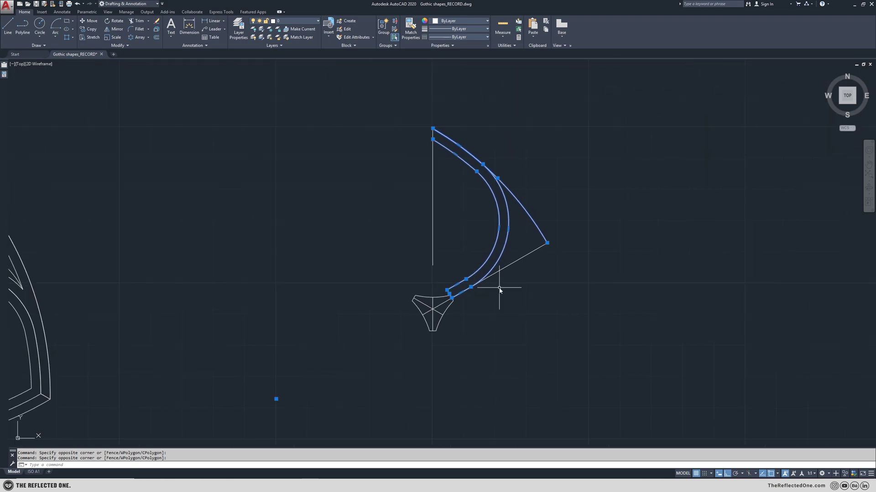
text(mi)
key(Return)
click(548, 242)
click(451, 299)
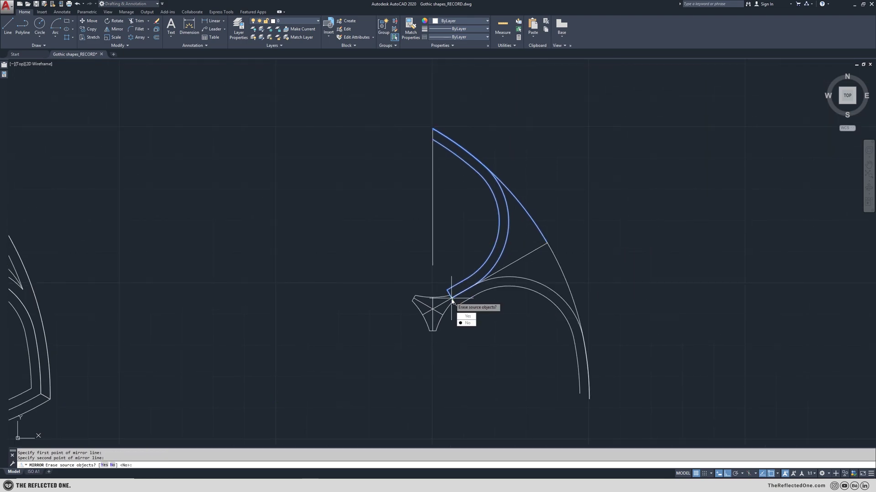
key(Return)
Create a polar array of the mirrored foil segment with 3 items around the centre of the small central shape
scroll(492, 308, down, 2)
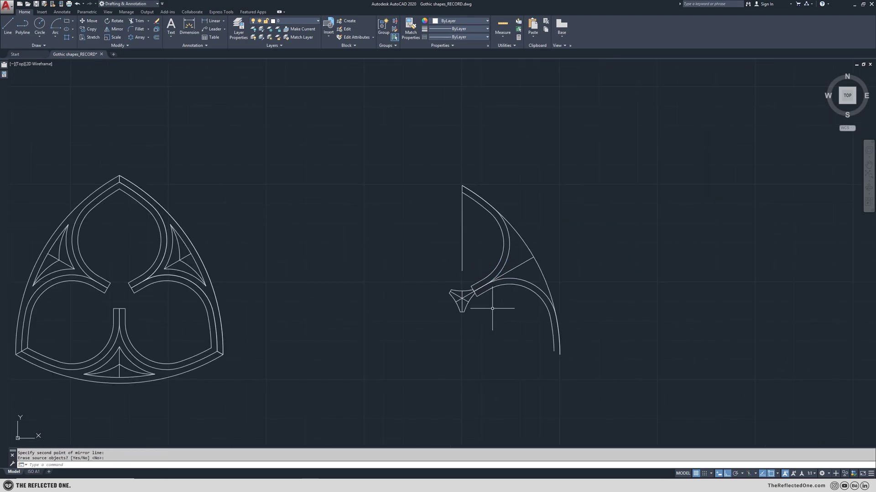
click(538, 241)
click(490, 224)
click(570, 253)
click(525, 350)
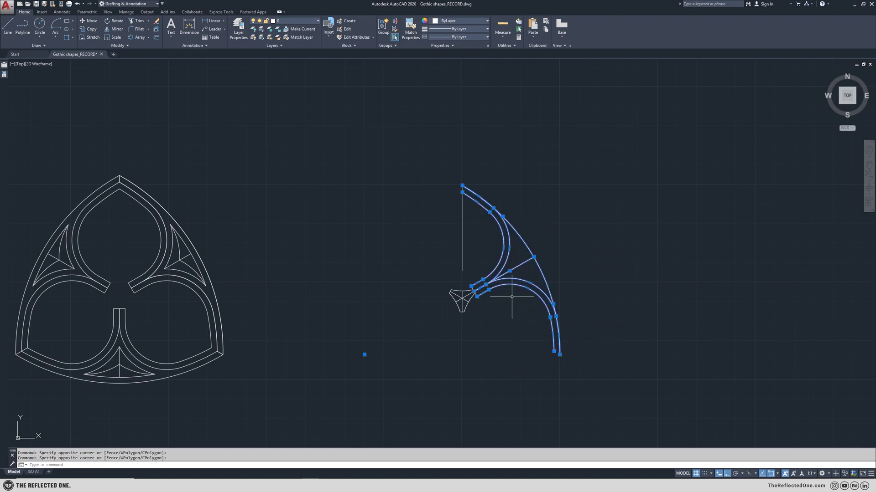
scroll(501, 297, up, 2)
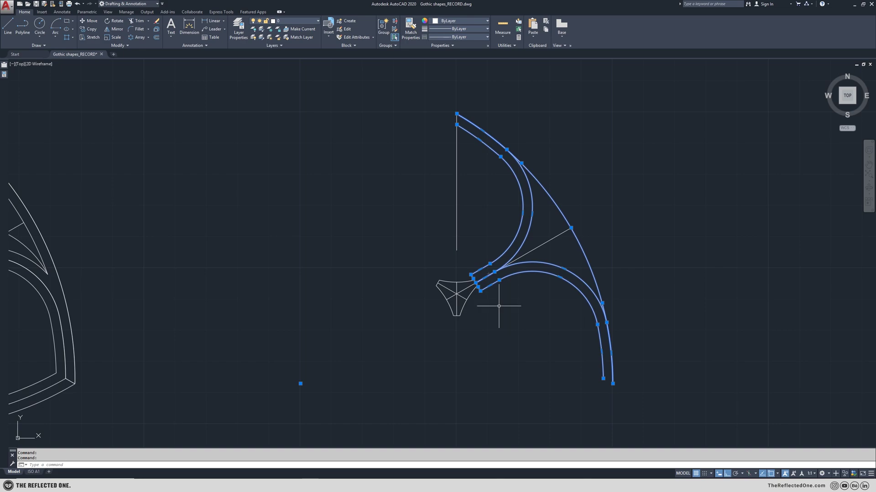
click(140, 37)
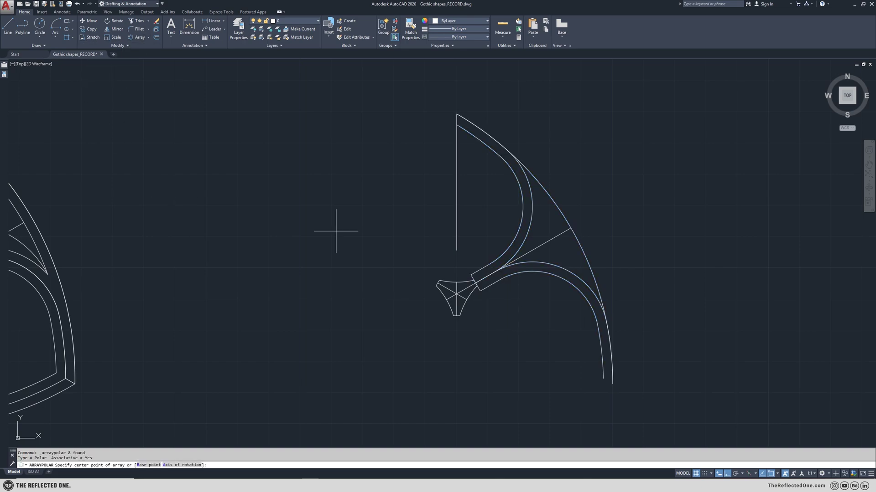
click(457, 294)
text(3)
key(Return)
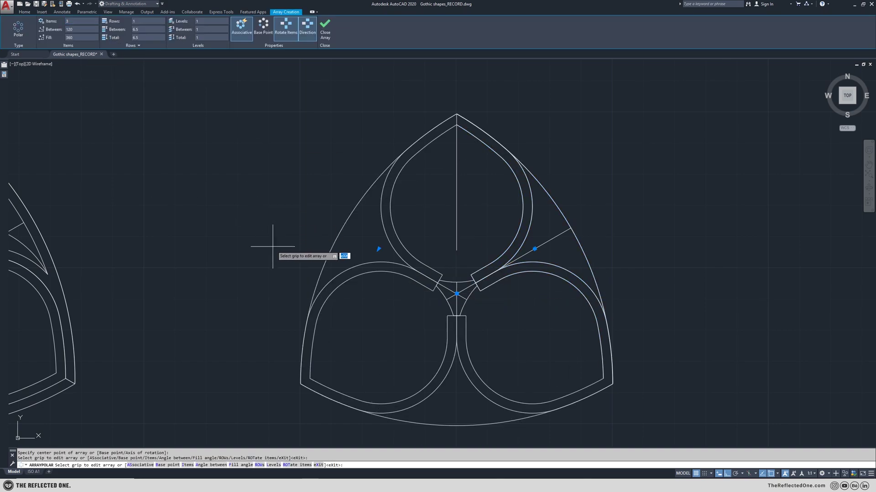
click(326, 26)
Save the drawing and explode the polar array of the foil segments
mouse_move(655, 235)
middle_down()
mouse_move(671, 223)
mouse_move(662, 211)
middle_up()
key(ctrl+s)
click(560, 177)
click(560, 177)
text(x)
key(Return)
middle_drag(610, 202, 615, 224)
Offset the two outer arcs on the triangle's right side outward by 0.15
text(o)
key(Return)
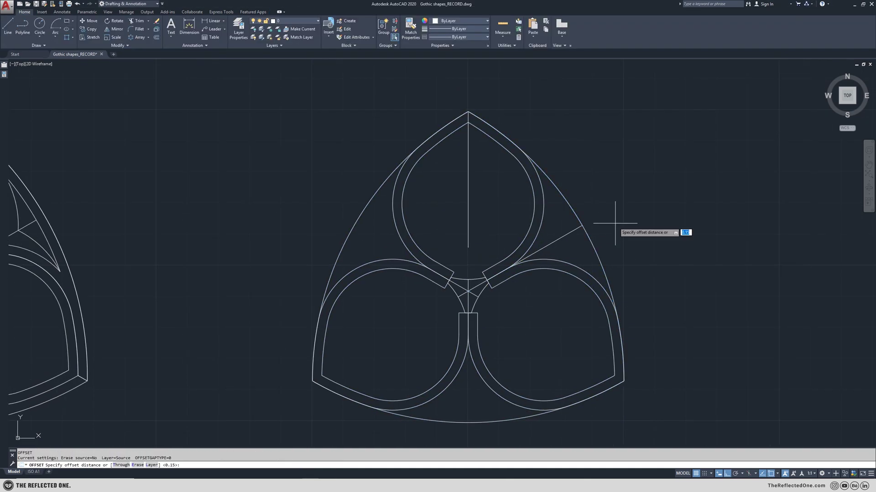
key(Return)
click(572, 205)
click(592, 211)
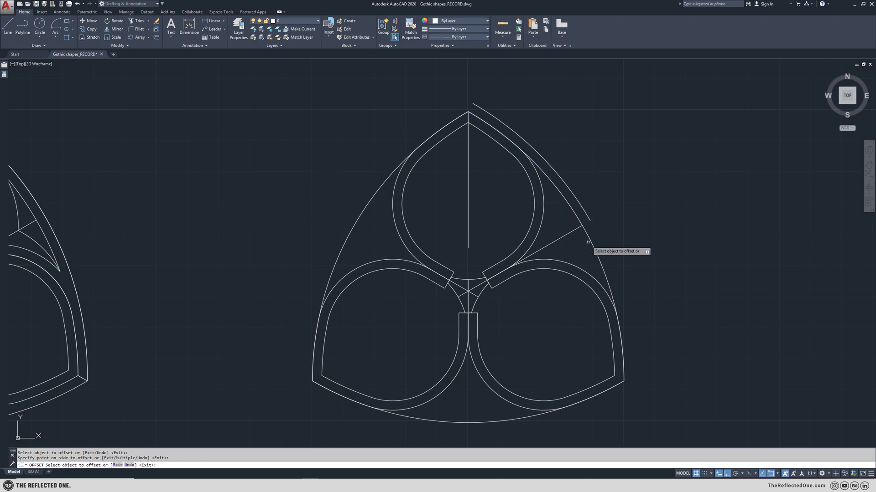
click(589, 241)
click(624, 231)
key(Escape)
Erase the two original outer arcs on the right side together with the slanted axis line between them
click(583, 239)
click(571, 217)
key(Delete)
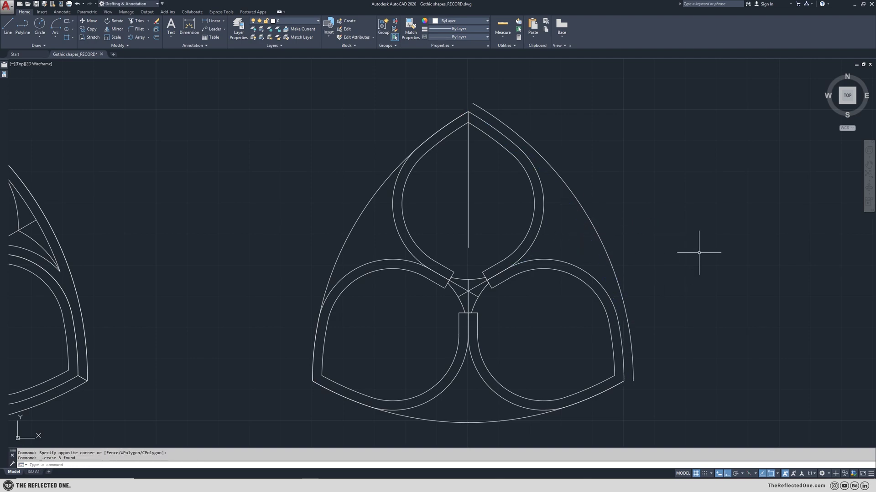
Lengthen the vertical axis line above the apex and extend the upper offset arc to meet it
click(478, 147)
click(462, 141)
click(469, 112)
click(466, 75)
key(Escape)
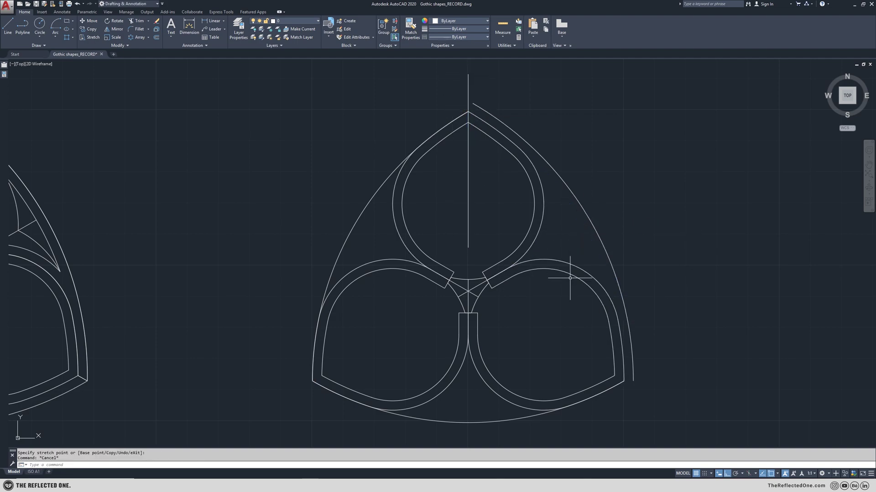
text(ex)
key(Return)
key(Return)
click(477, 108)
key(Escape)
Trim the vertical axis line above the end of the offset arc
text(tr)
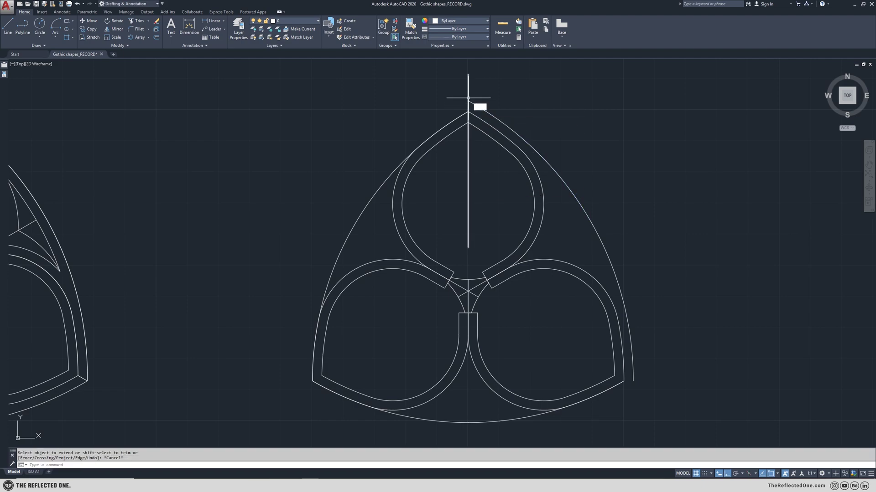
key(Return)
key(Return)
click(473, 92)
click(452, 80)
key(Escape)
Draw a line from the figure's centre to the lower-right corner and lengthen it past that corner
text(l)
key(Return)
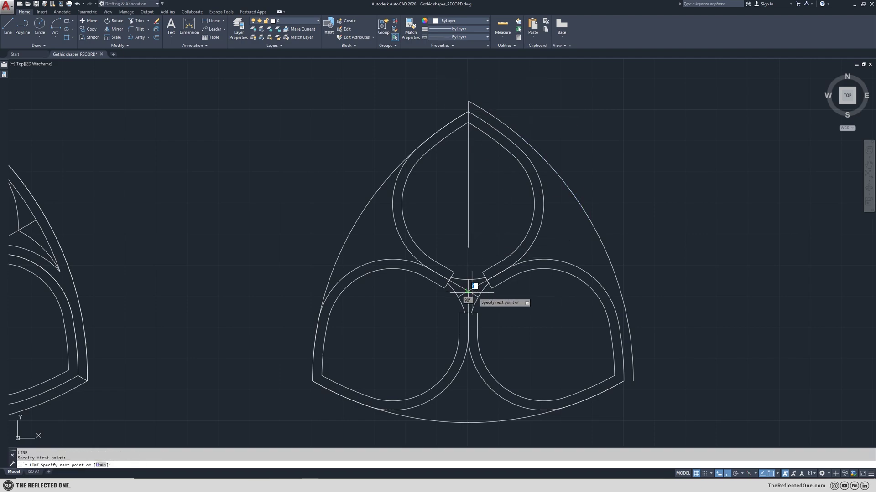
click(468, 290)
key(F8)
click(626, 382)
key(Escape)
click(590, 366)
click(583, 336)
click(625, 382)
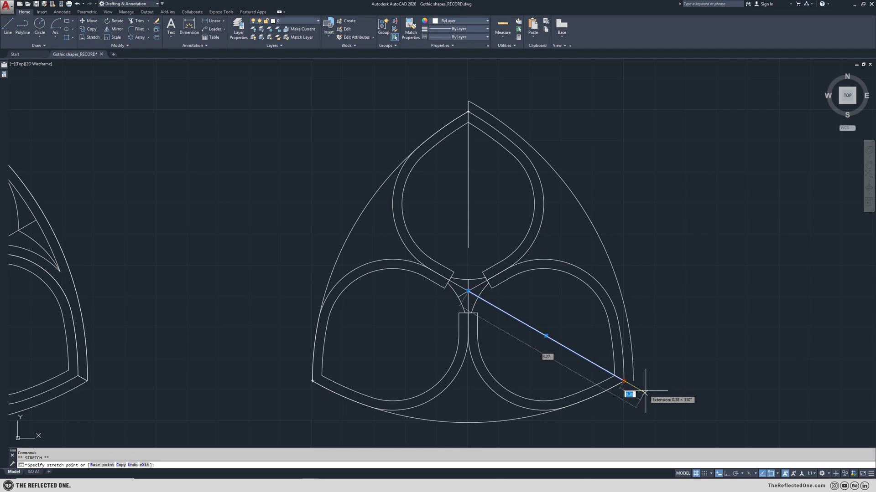
click(648, 394)
key(Escape)
Extend the lower offset arc to the diagonal line and trim the line's excess beyond the arc
text(ex)
key(Return)
key(Return)
click(632, 372)
shift+click(642, 387)
shift+click(640, 401)
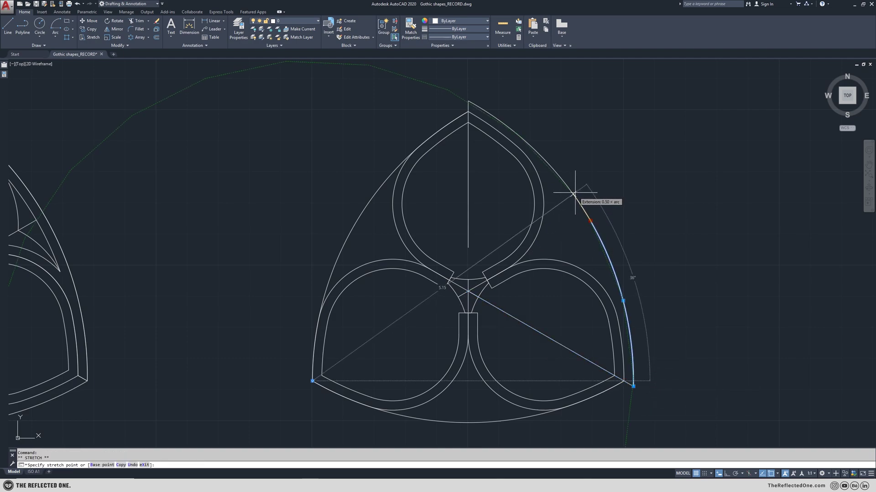
key(Escape)
key(Escape)
Extend the lower right-hand outer arc to meet the upper one and join the two into a single arc
click(589, 197)
click(556, 235)
text(j)
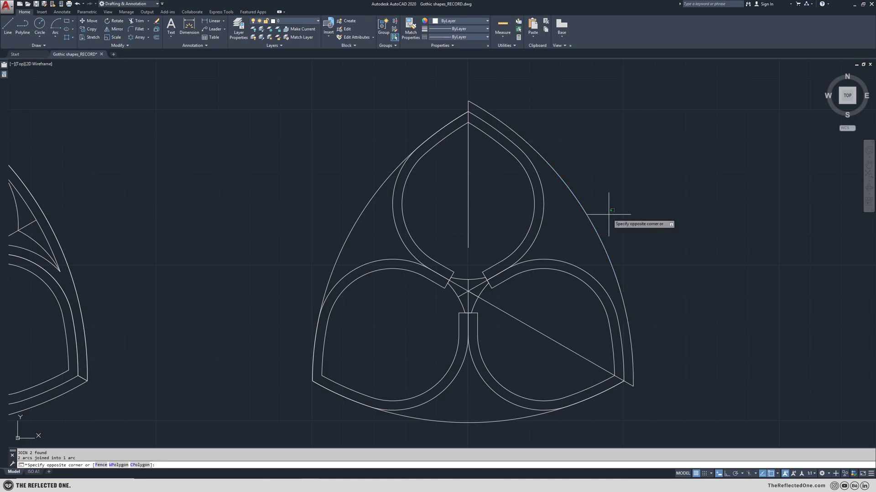
key(Return)
Polar array the joined outer arc as 3 items around the figure's centre
click(137, 37)
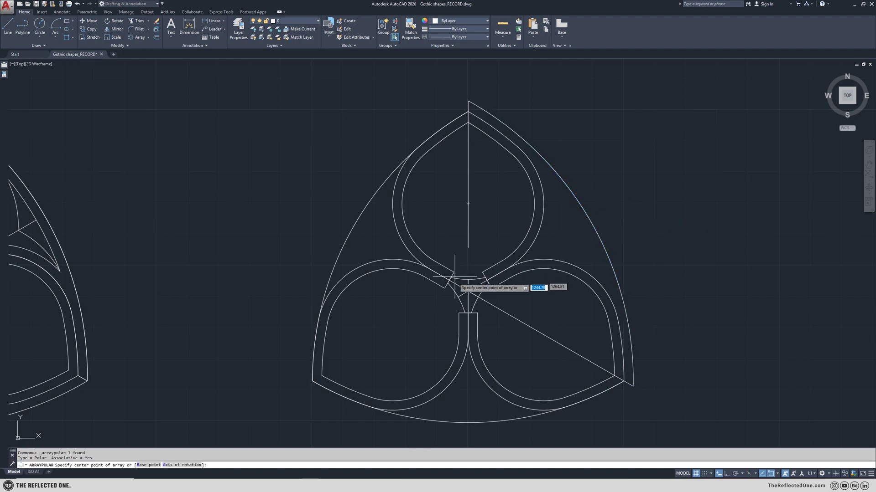
click(468, 291)
text(3)
key(Return)
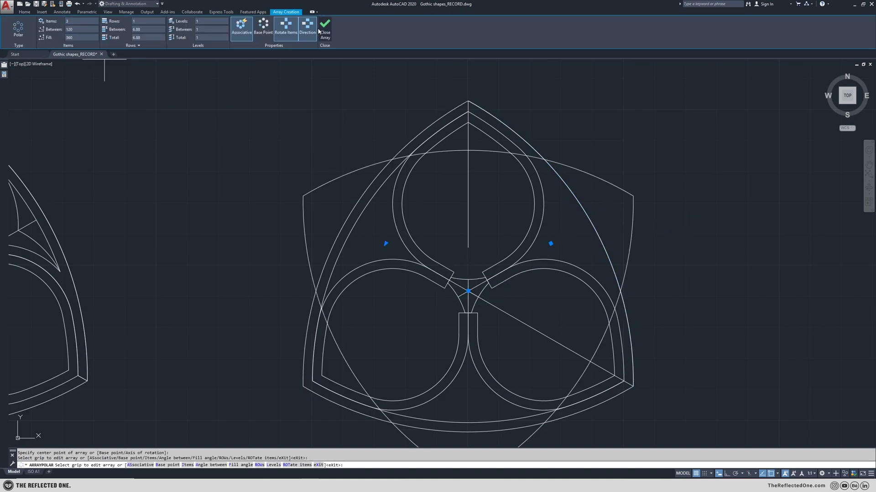
click(325, 31)
Delete the original curved-triangle arcs running just inside the new outer outline
click(361, 214)
click(351, 232)
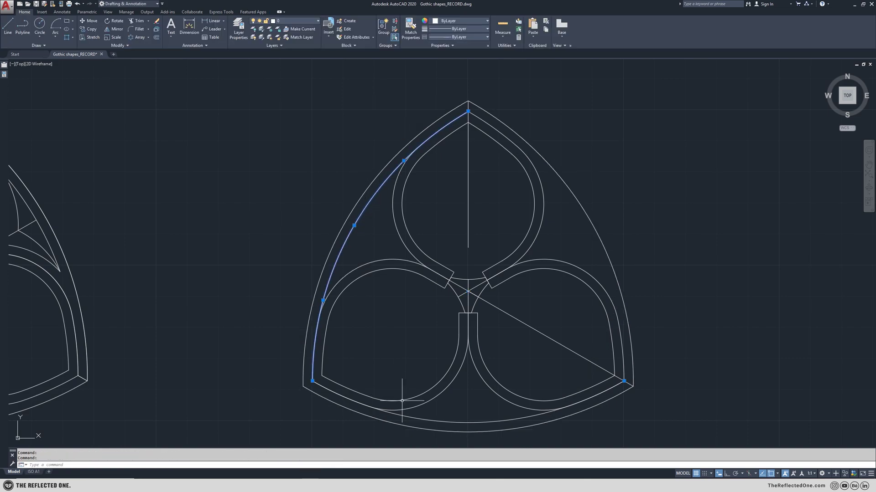
key(Delete)
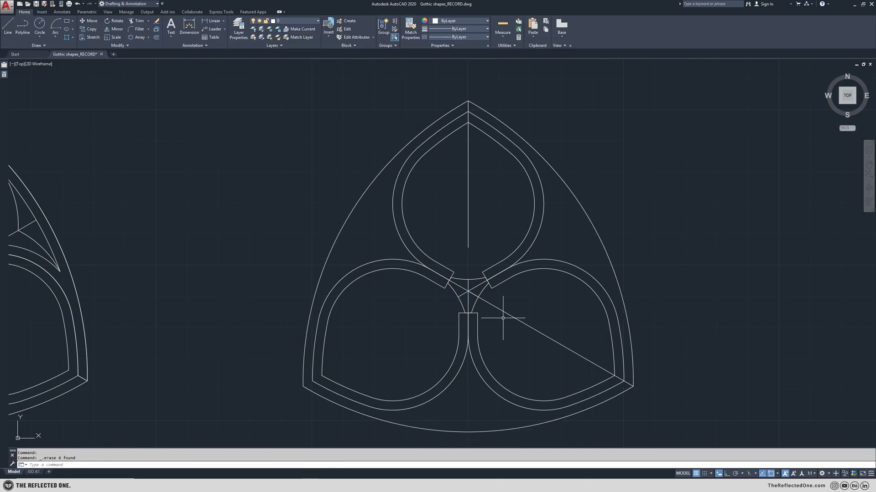
Delete the diagonal construction line running from the figure's centre to the lower-right corner
click(513, 308)
click(493, 334)
key(Delete)
key(Escape)
key(Escape)
middle_drag(634, 241, 630, 229)
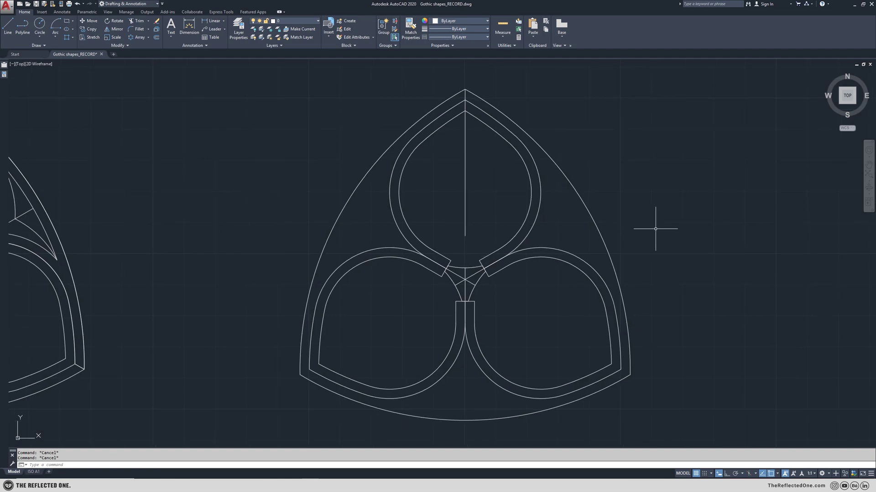
Draw a short line joining the trefoil's lower-right outer corner to the outer triangle's corner
text(l)
key(space)
click(622, 370)
click(630, 374)
key(Escape)
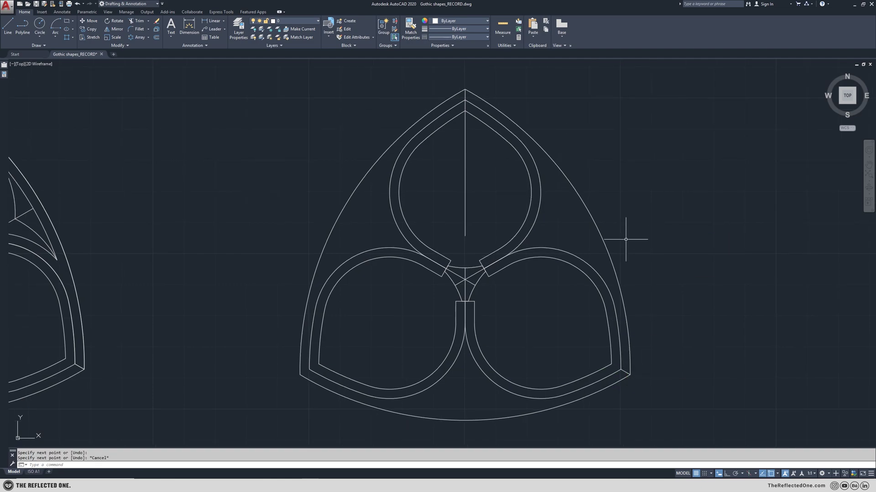
Create a boundary from the closed area between the right-hand outer arc and the two adjoining foils
click(67, 37)
click(531, 97)
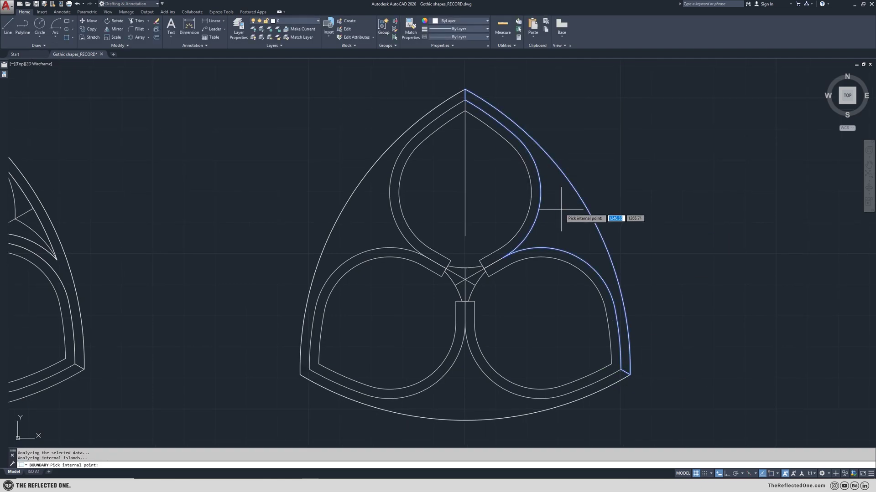
key(space)
Offset the new boundary inwards by 0.15 to form the right-hand spandrel opening
text(o)
key(space)
key(space)
click(586, 207)
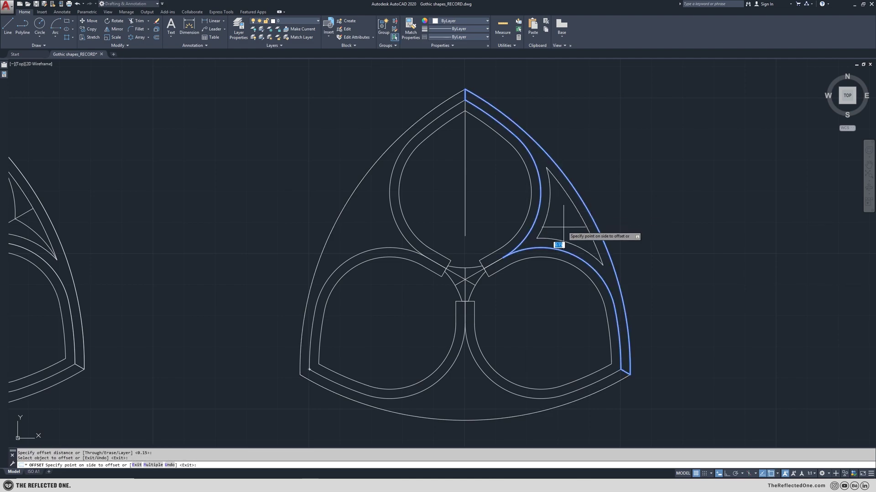
click(566, 227)
key(Escape)
Polar array the spandrel opening as 3 items around the figure's centre
click(576, 210)
click(139, 38)
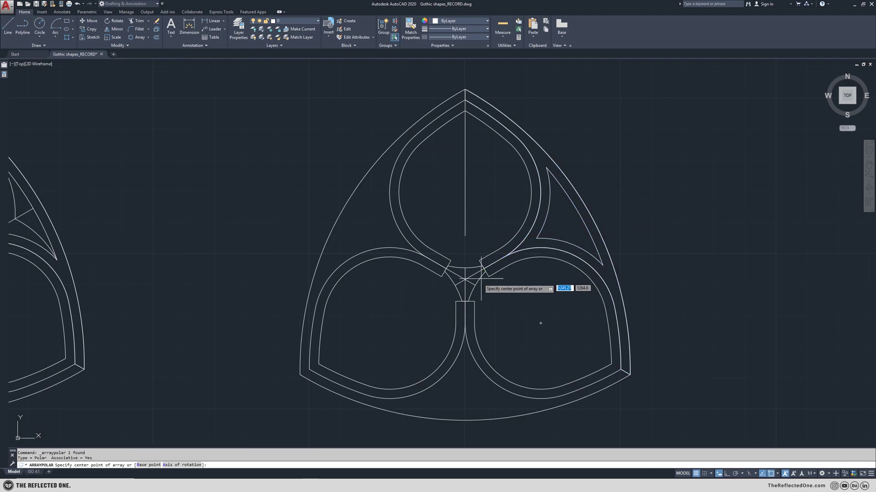
click(465, 280)
text(3)
key(Return)
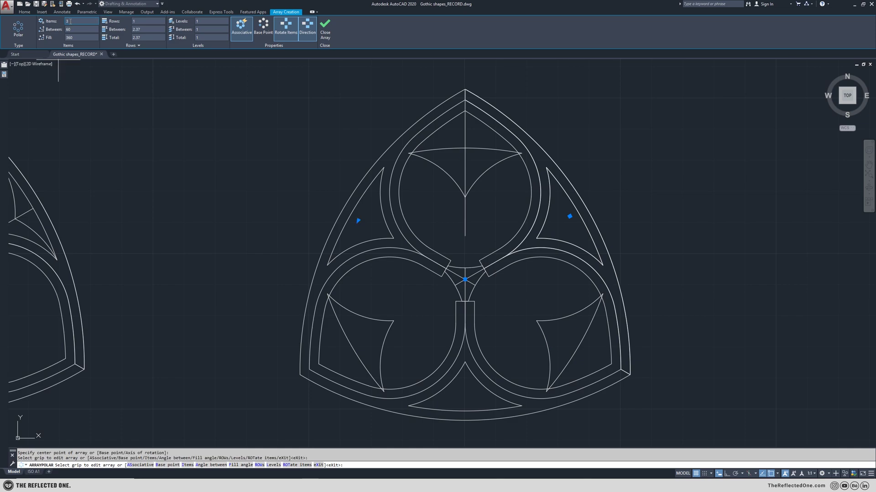
click(324, 30)
Delete the vertical axis line in the upper foil and the construction lines and arcs at the figure's centre
middle_drag(523, 308, 461, 300)
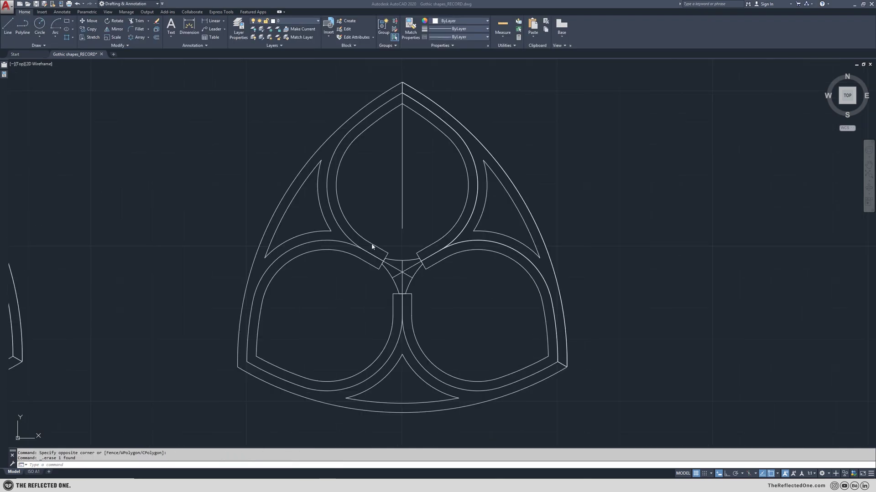
click(401, 169)
key(Delete)
click(419, 287)
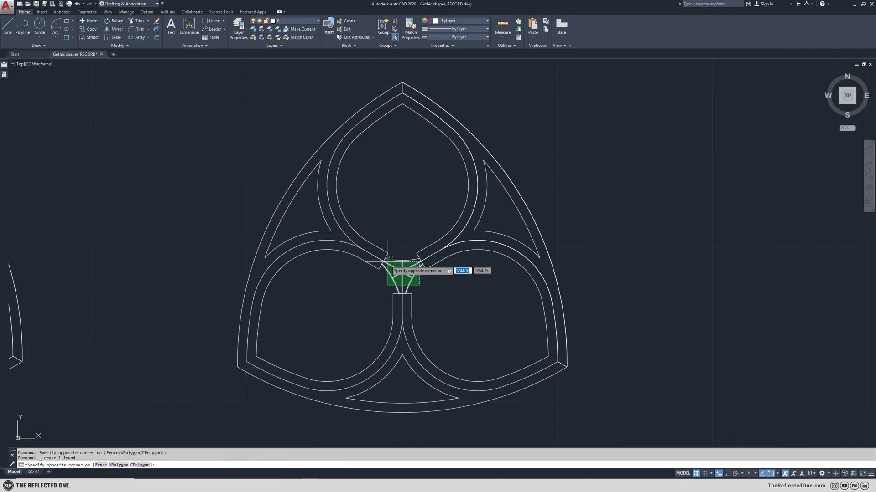
click(381, 254)
key(Delete)
Draw a diagonal line from the middle of the left cusp's end to the inner lower-right corner of the trefoil
click(6, 23)
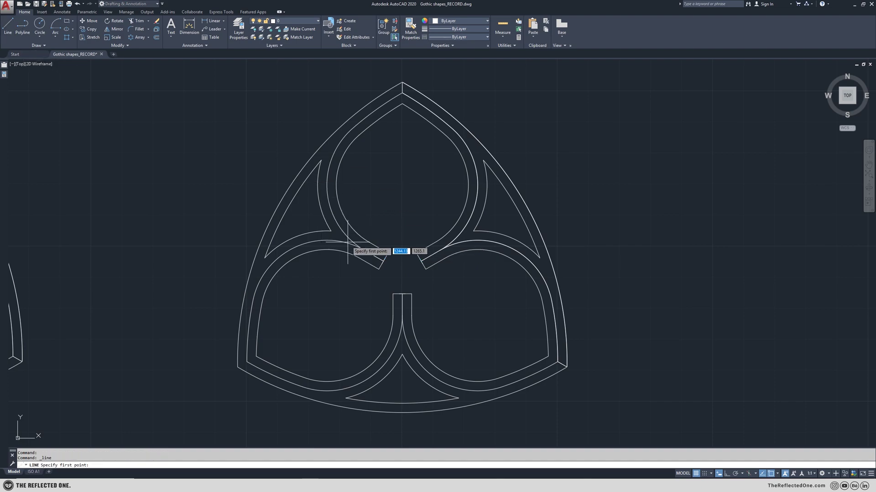
click(383, 261)
click(548, 356)
key(Escape)
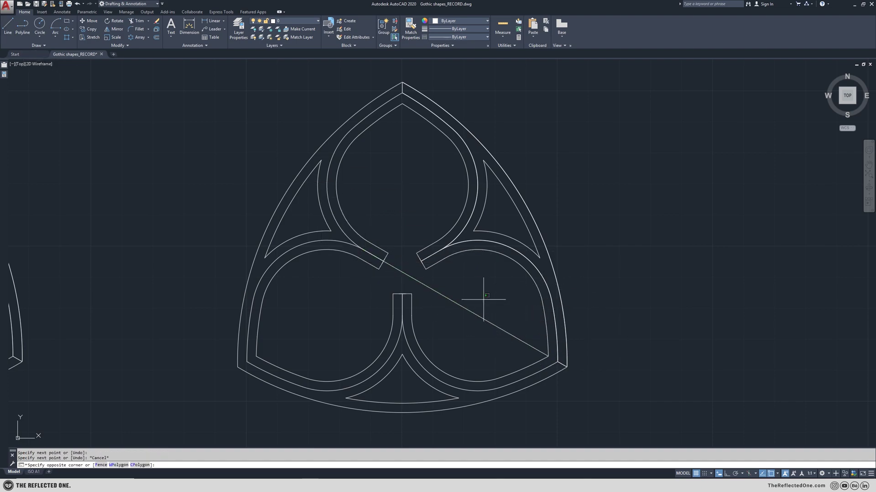
Draw an arc centred on the diagonal line, from the right spandrel's lower tip to just past its opposite inner side
click(479, 296)
click(459, 324)
click(55, 25)
click(456, 304)
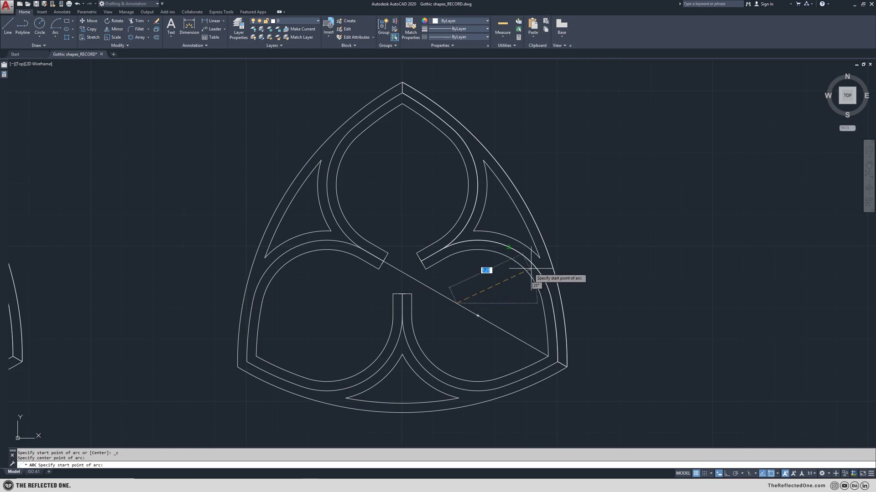
click(553, 304)
scroll(480, 212, up, 2)
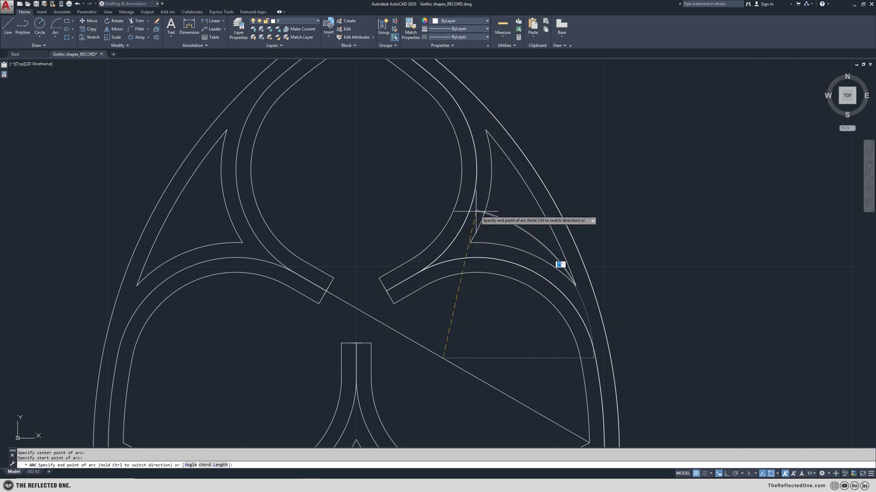
click(476, 211)
key(Escape)
Mirror the new arc about the right spandrel's axis, from its inner corner to the midpoint of its outer side
click(522, 217)
click(509, 231)
key(Return)
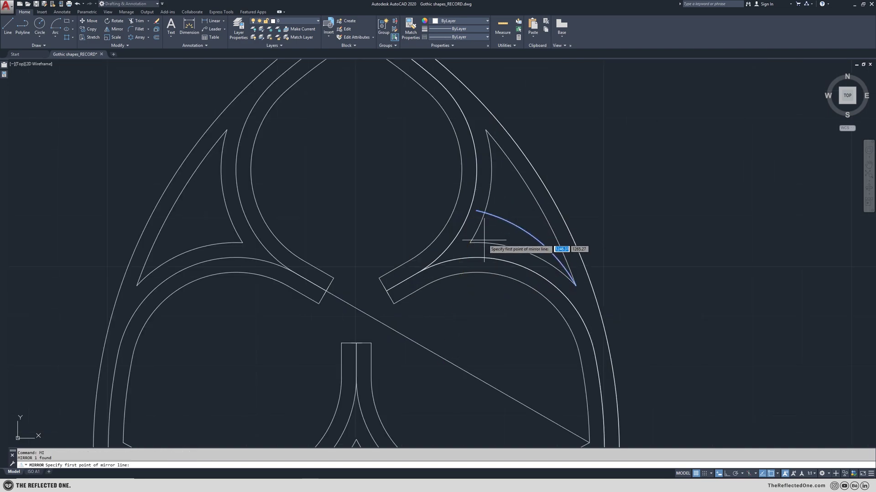
click(469, 242)
click(538, 204)
Trim the ends of both arcs that project beyond the right spandrel's sides
text(tr)
key(Return)
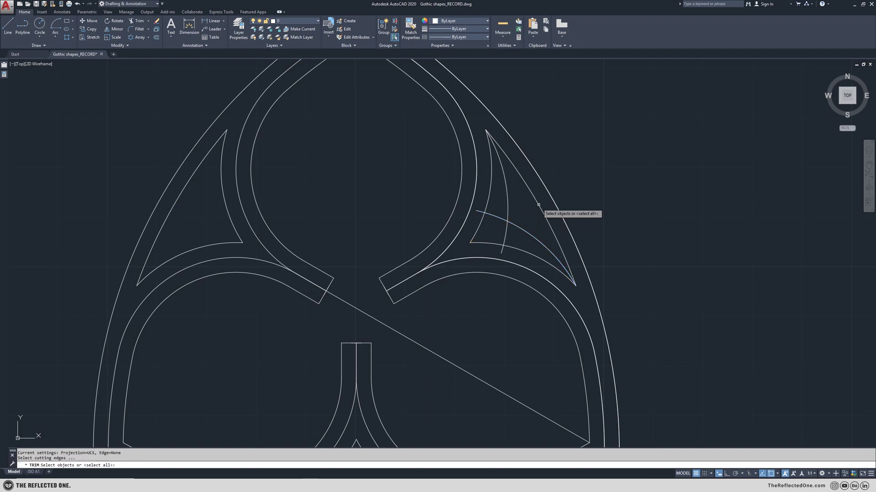
key(Return)
click(479, 211)
click(502, 250)
key(Escape)
Draw a line from the right spandrel's inner corner to the midpoint of its outer arc
text(l)
key(Return)
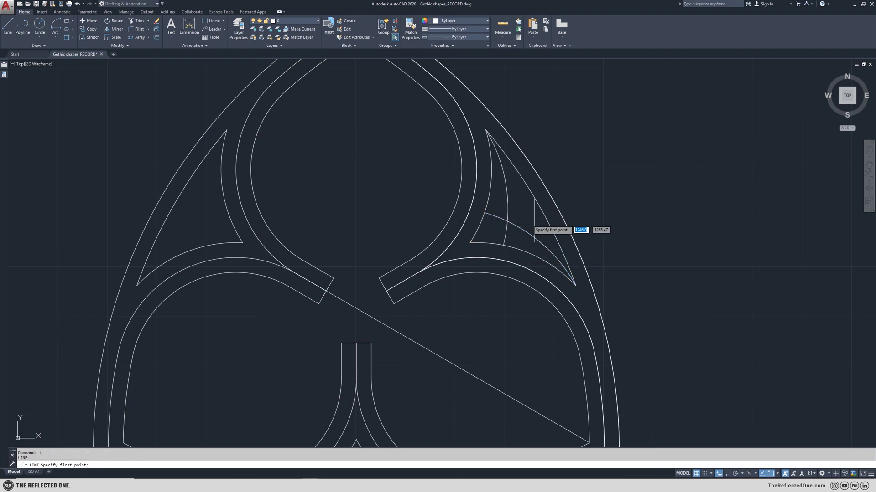
click(470, 243)
click(539, 205)
key(Escape)
Trim the arc pieces past their crossing so both arcs end on the right spandrel's axis line
text(tr)
key(Return)
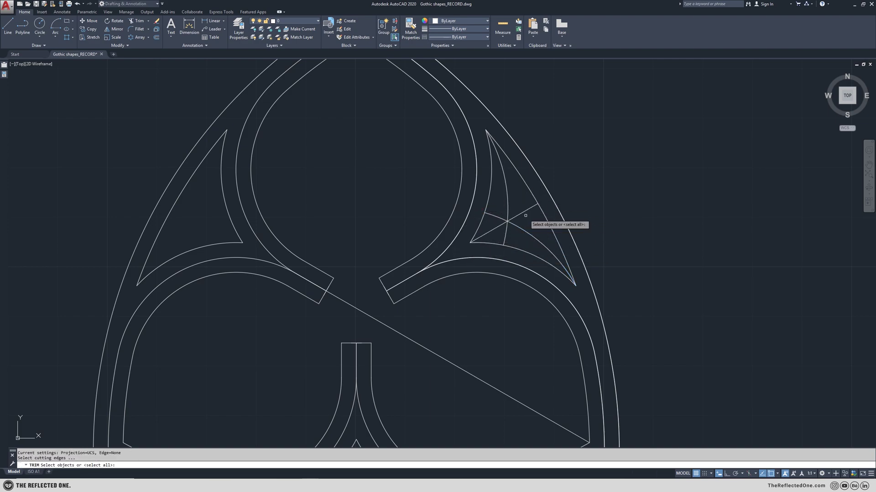
key(Return)
click(500, 209)
click(491, 219)
click(508, 233)
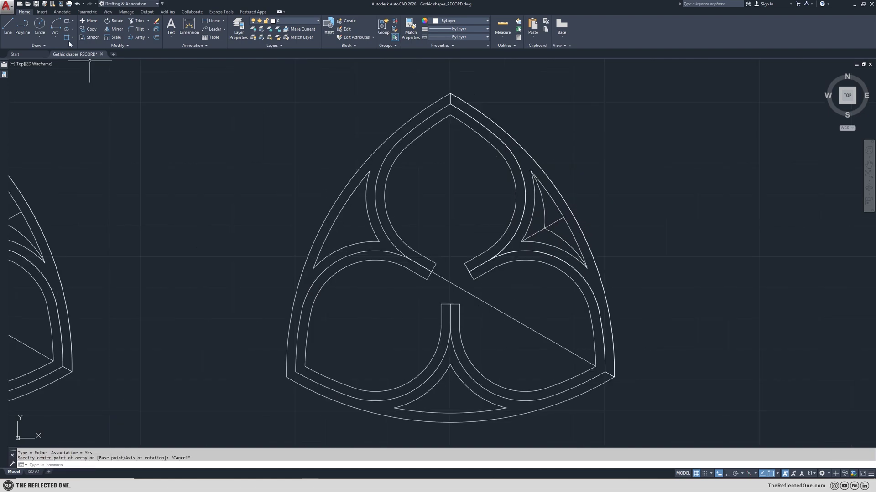
Draw construction lines linking the three cusp ends into a triangle, with a vertical line through its centre
click(8, 26)
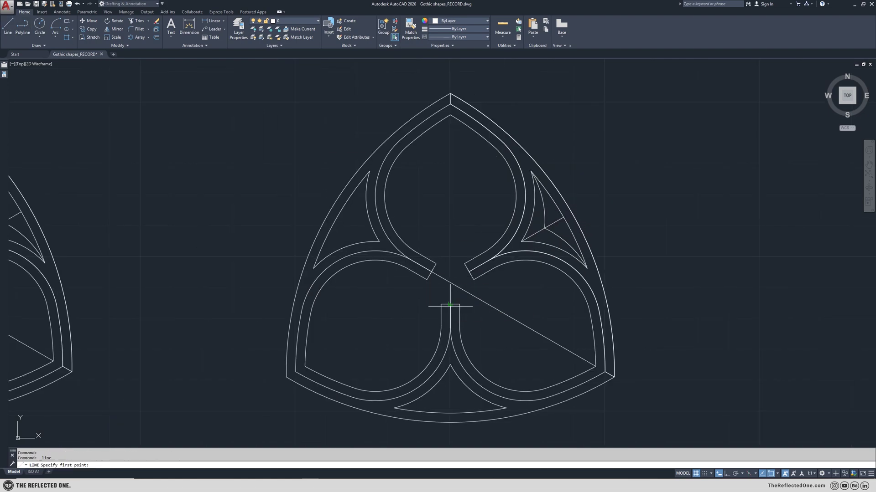
click(469, 272)
click(431, 273)
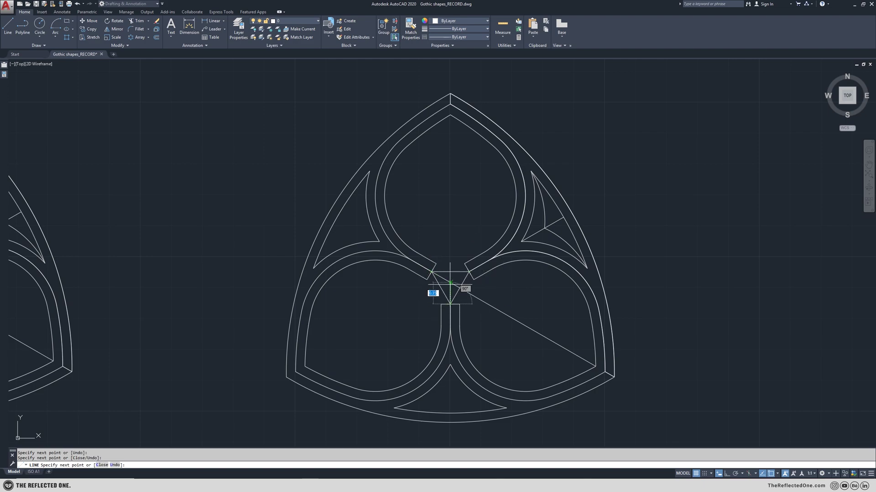
key(Escape)
Mirror the right spandrel's inner arcs and line about the vertical axis into the left spandrel, keeping the originals
click(552, 233)
click(540, 216)
text(mi)
key(Return)
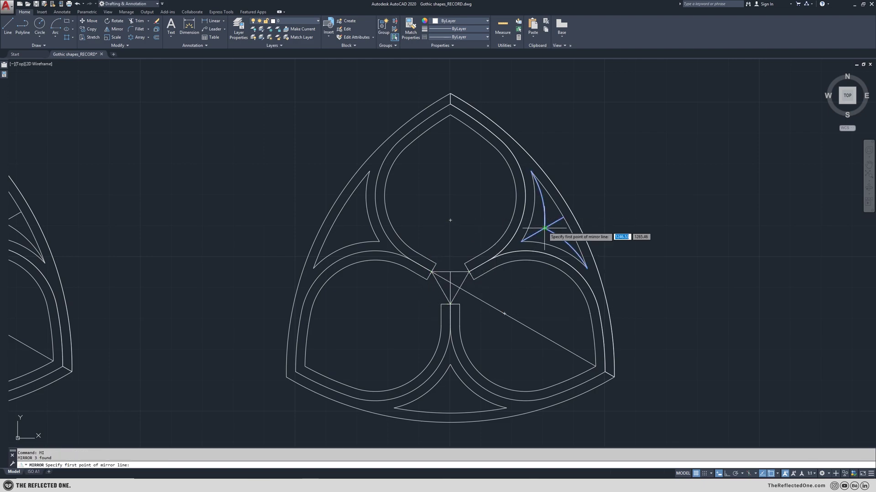
click(450, 283)
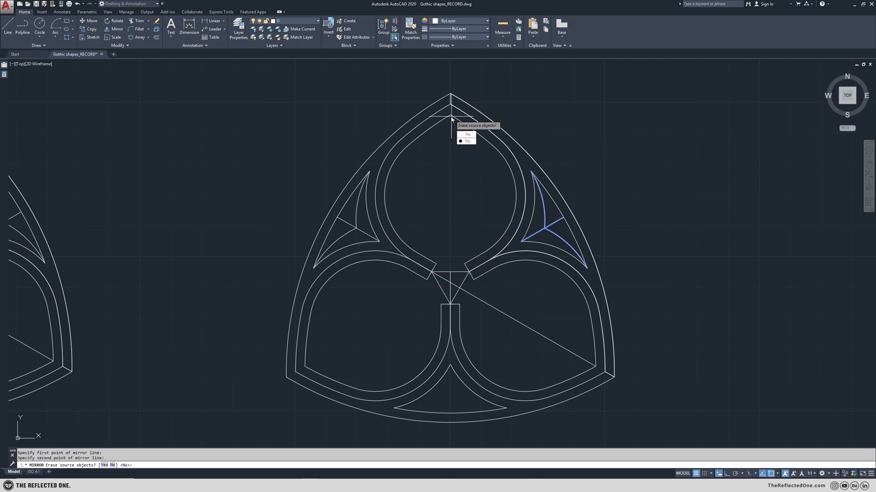
click(450, 120)
key(Return)
Mirror the left spandrel's inner arcs and line about the diagonal axis into the bottom spandrel, keeping the originals
click(361, 236)
click(350, 221)
text(mi)
key(Return)
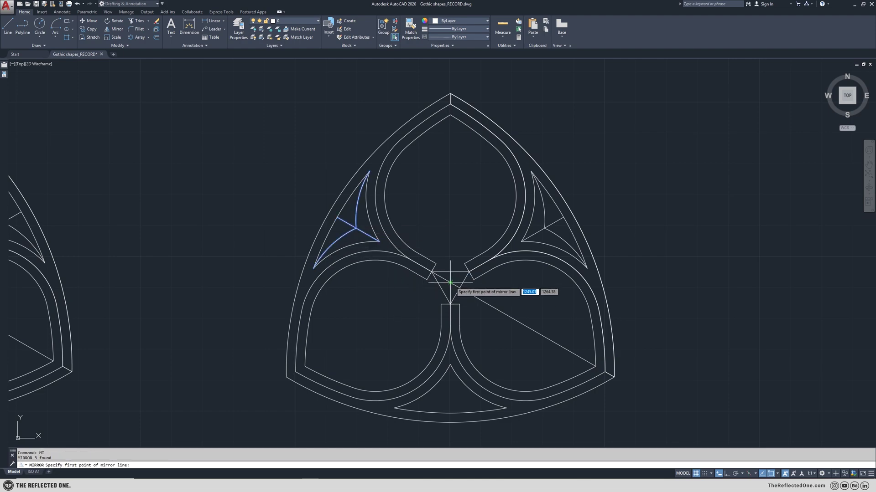
click(450, 283)
click(485, 262)
key(Return)
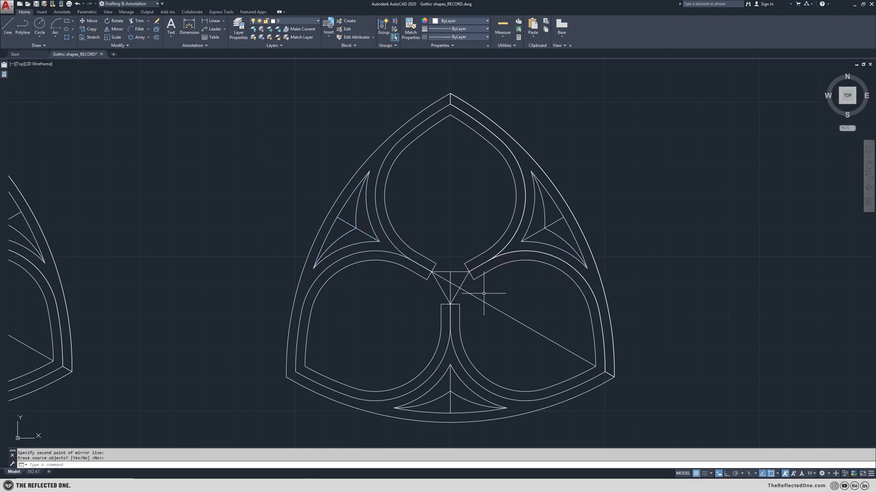
Delete the construction triangle, its vertical line and the diagonal line at the figure's centre
click(463, 297)
click(446, 274)
key(Delete)
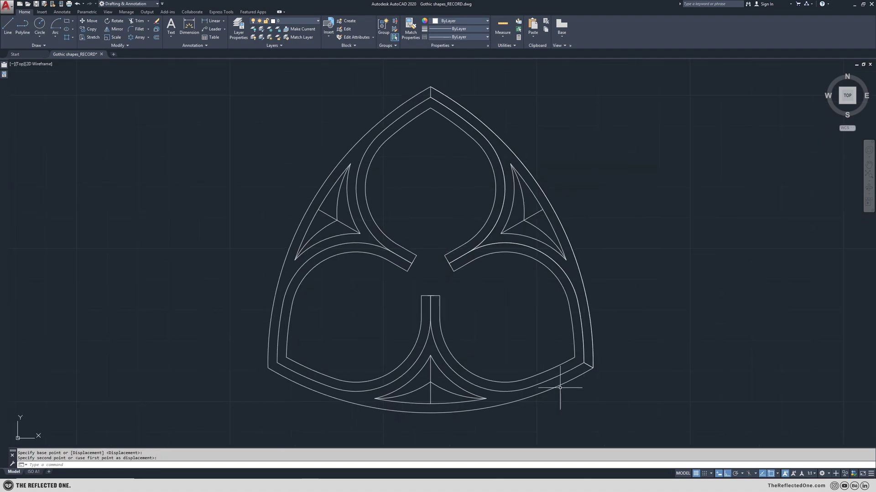